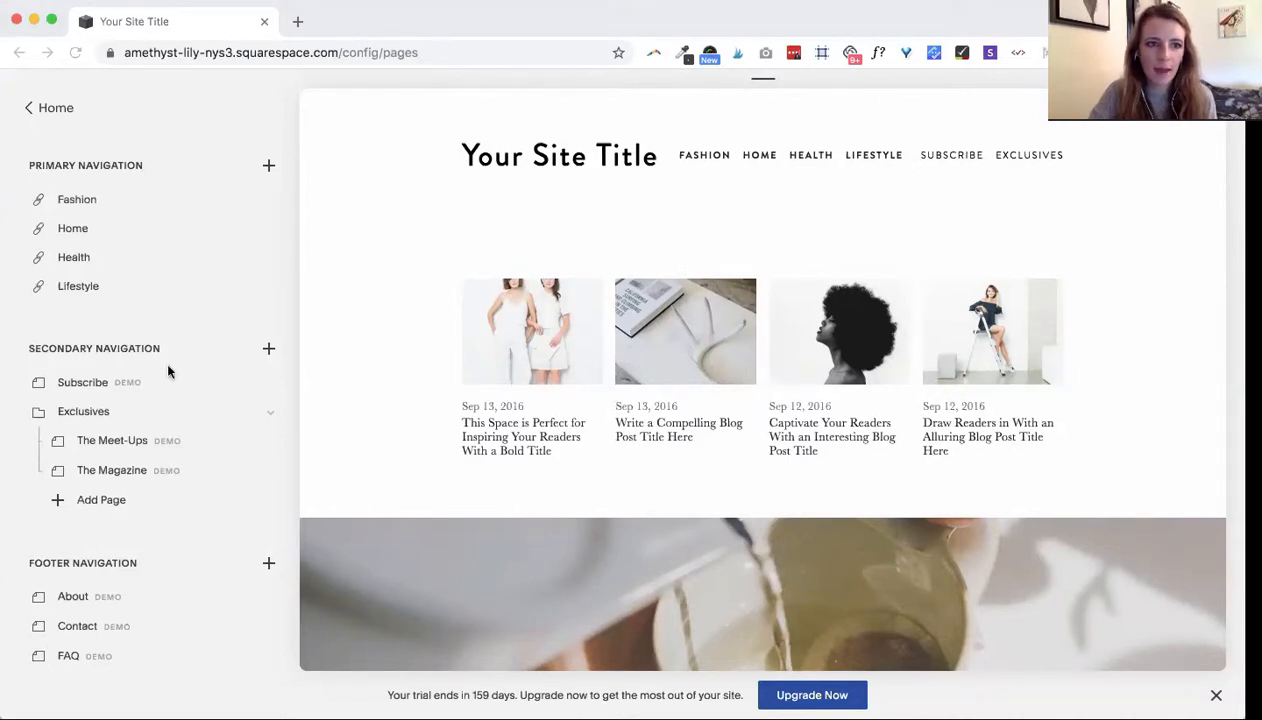
- Create a new index page under Not Linked and name it "Style guide"
{"action": "scroll", "coordinate": [168, 371], "scroll_direction": "down", "scroll_amount": 8}
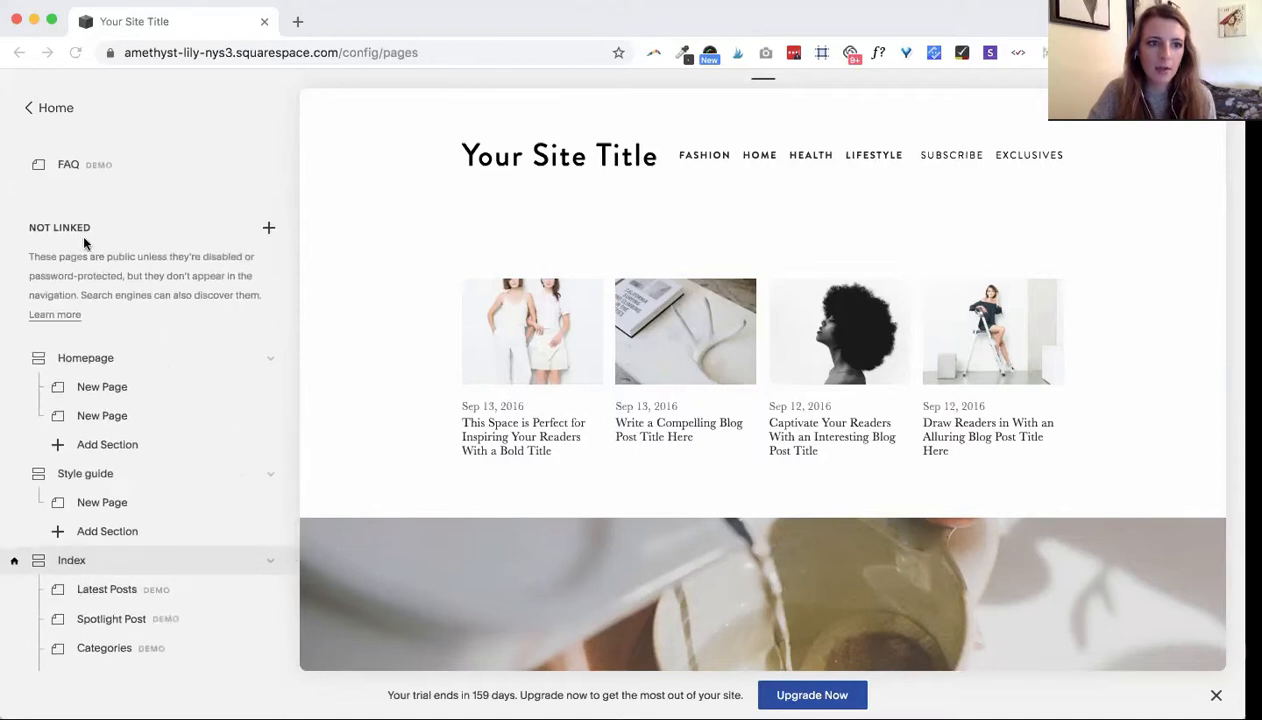
{"action": "left_click", "coordinate": [268, 228]}
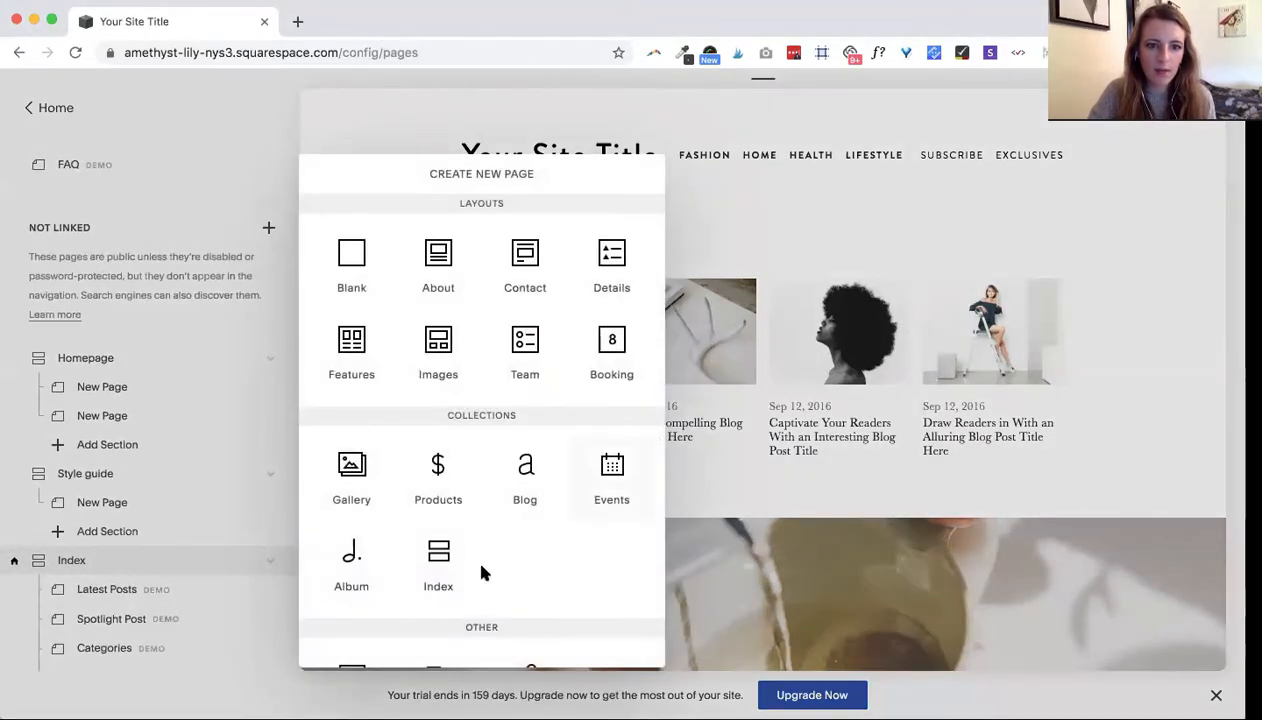
{"action": "left_click", "coordinate": [435, 550]}
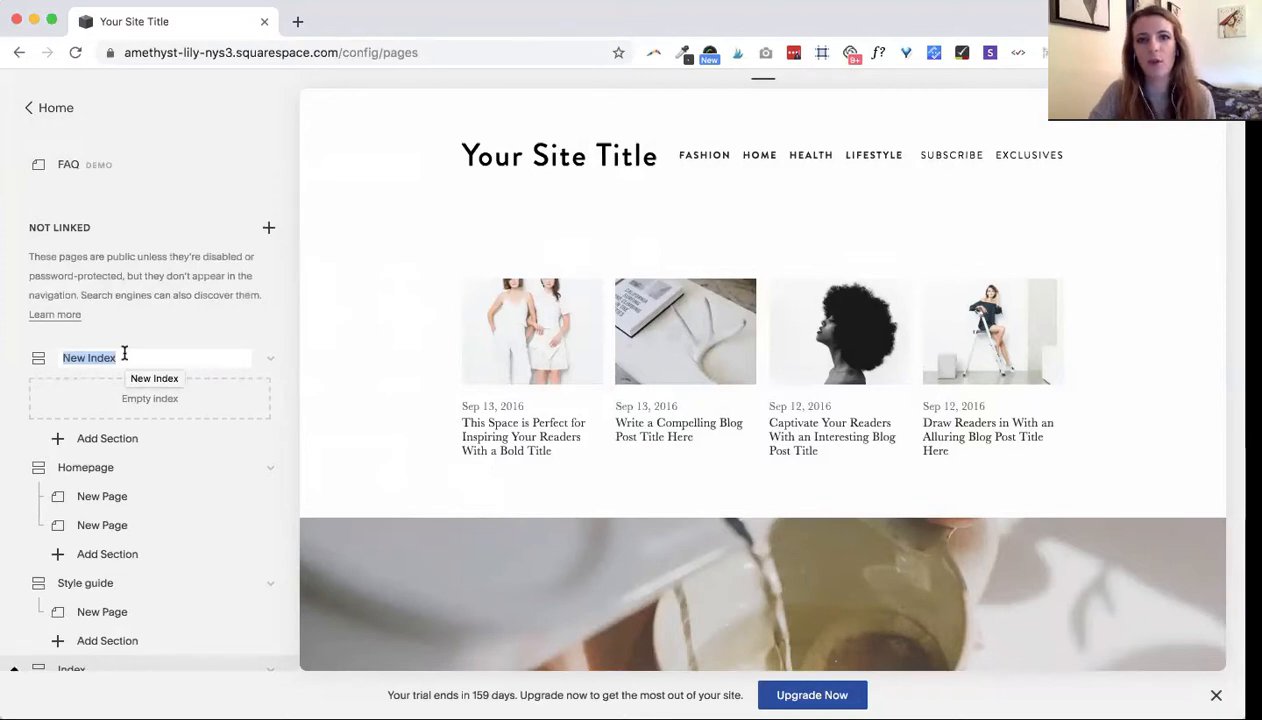
{"action": "type", "text": "Style guide"}
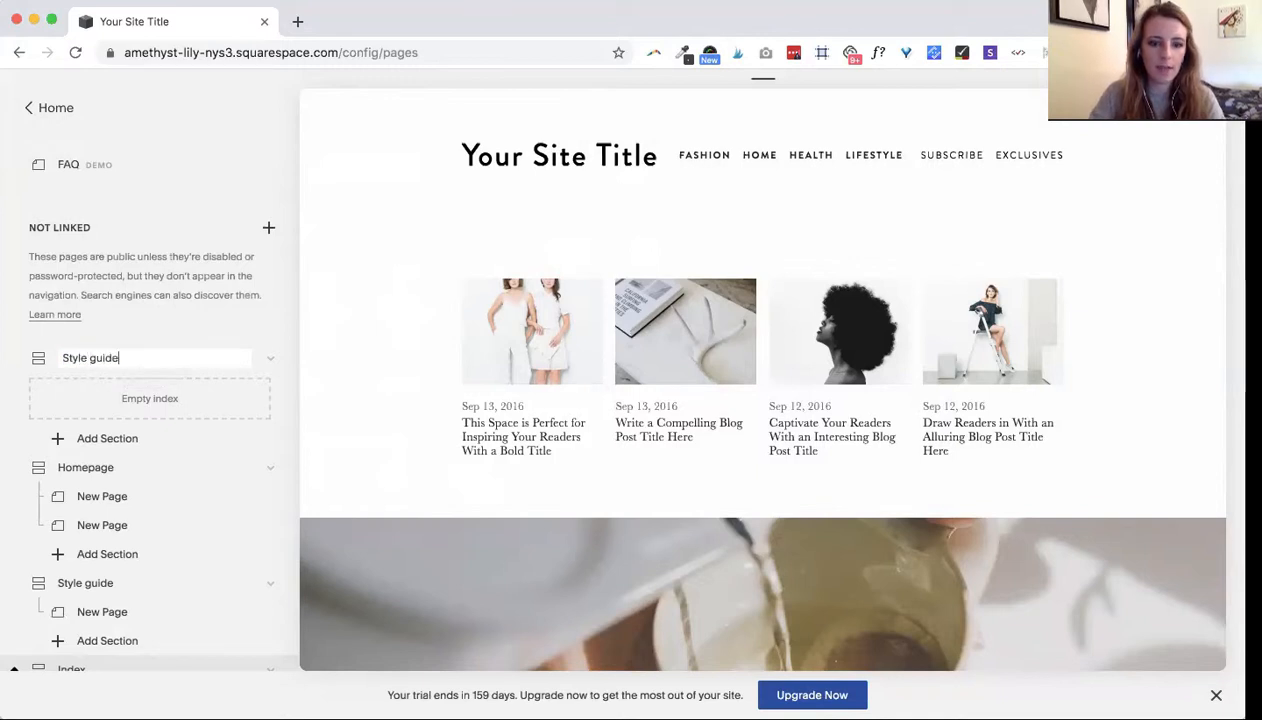
{"action": "key", "text": "Return"}
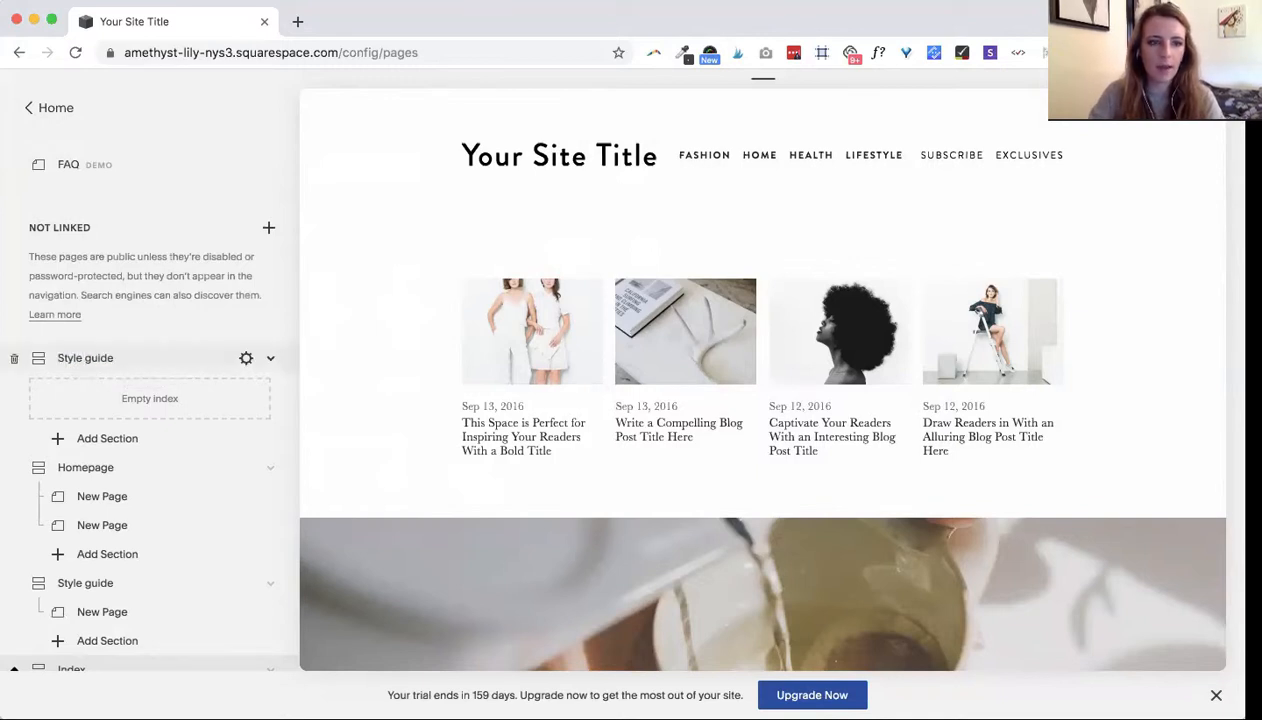
- Add a blank page section to the new Style guide index and set its navigation title to "Regular page"
{"action": "left_click", "coordinate": [112, 440]}
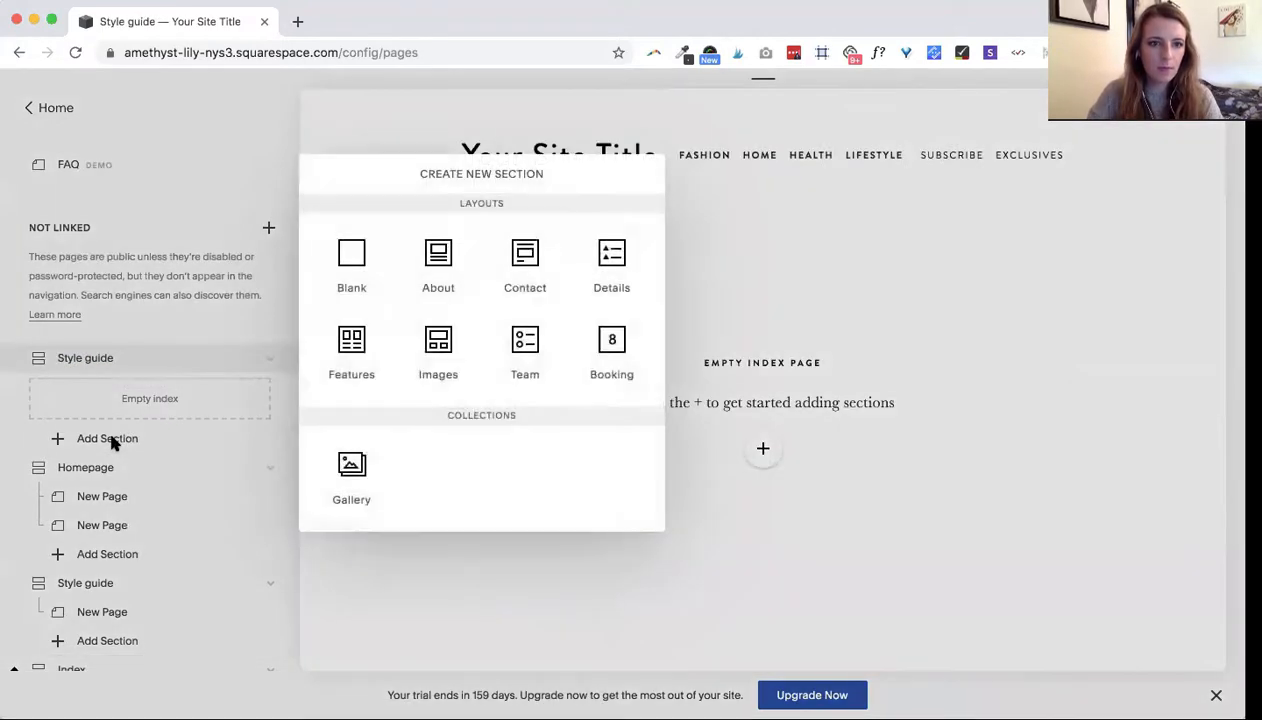
{"action": "left_click", "coordinate": [372, 246]}
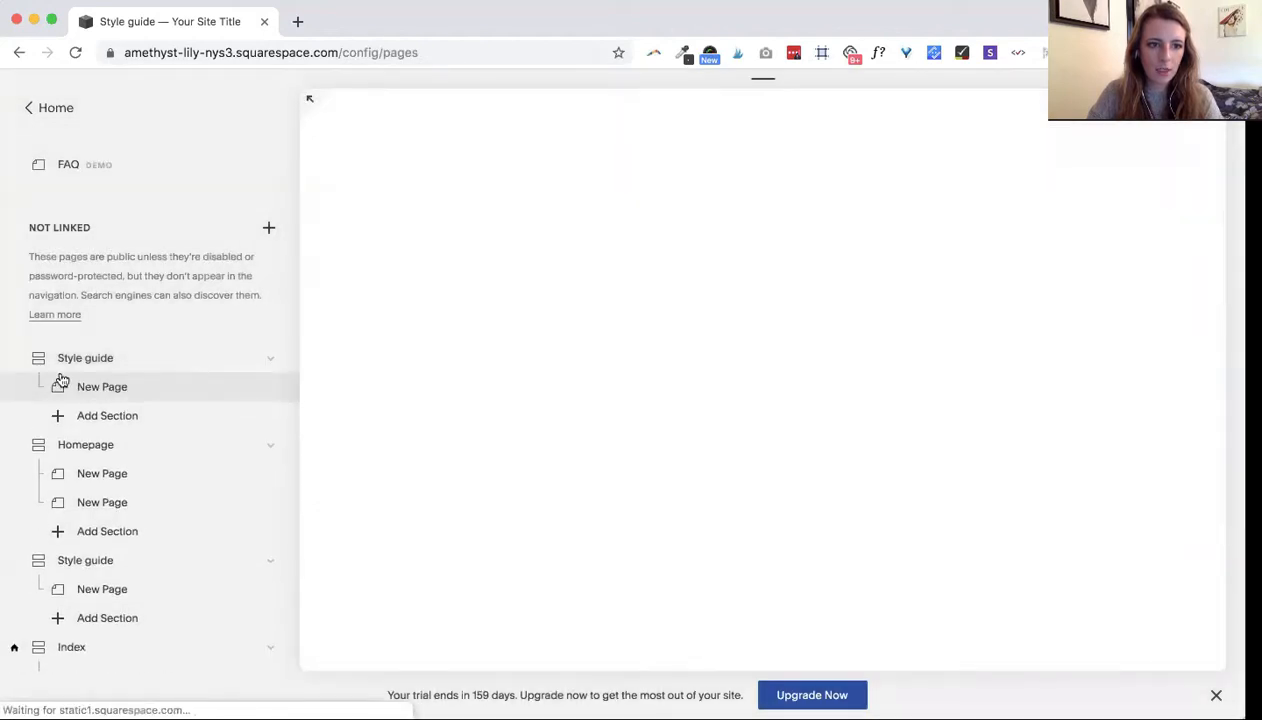
{"action": "left_click", "coordinate": [274, 386]}
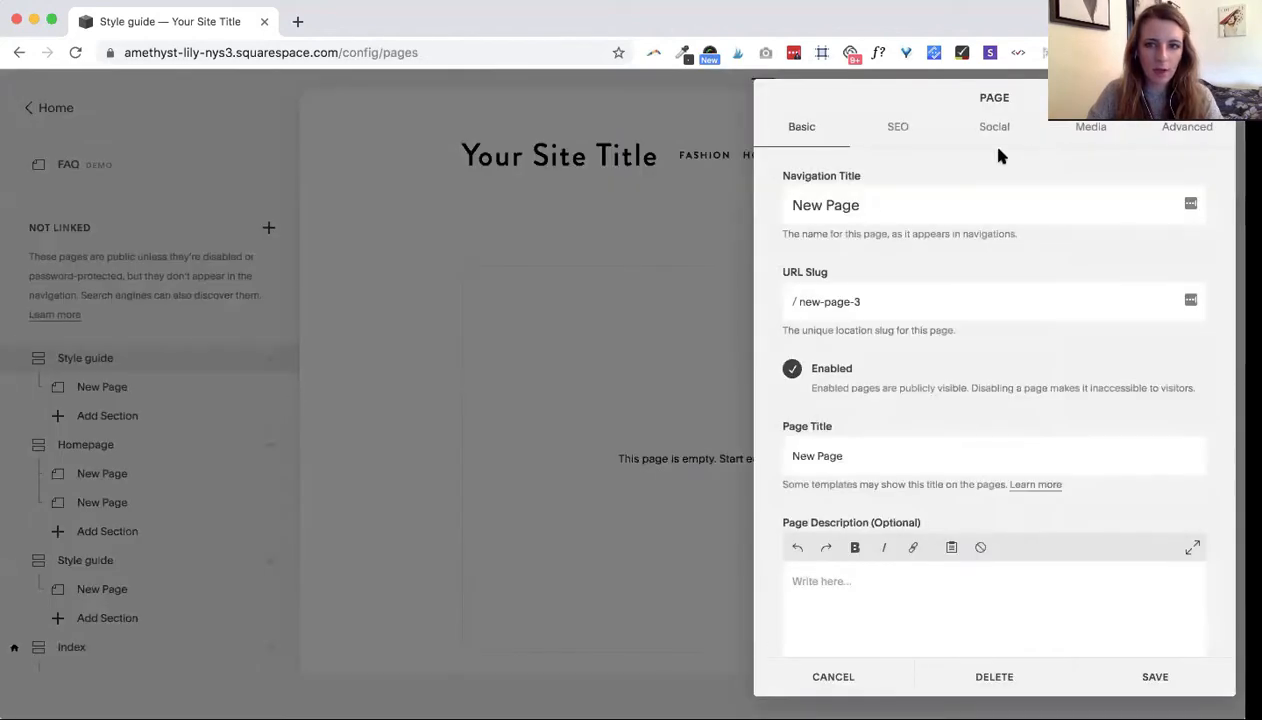
{"action": "triple_click", "coordinate": [881, 203]}
{"action": "type", "text": "E"}
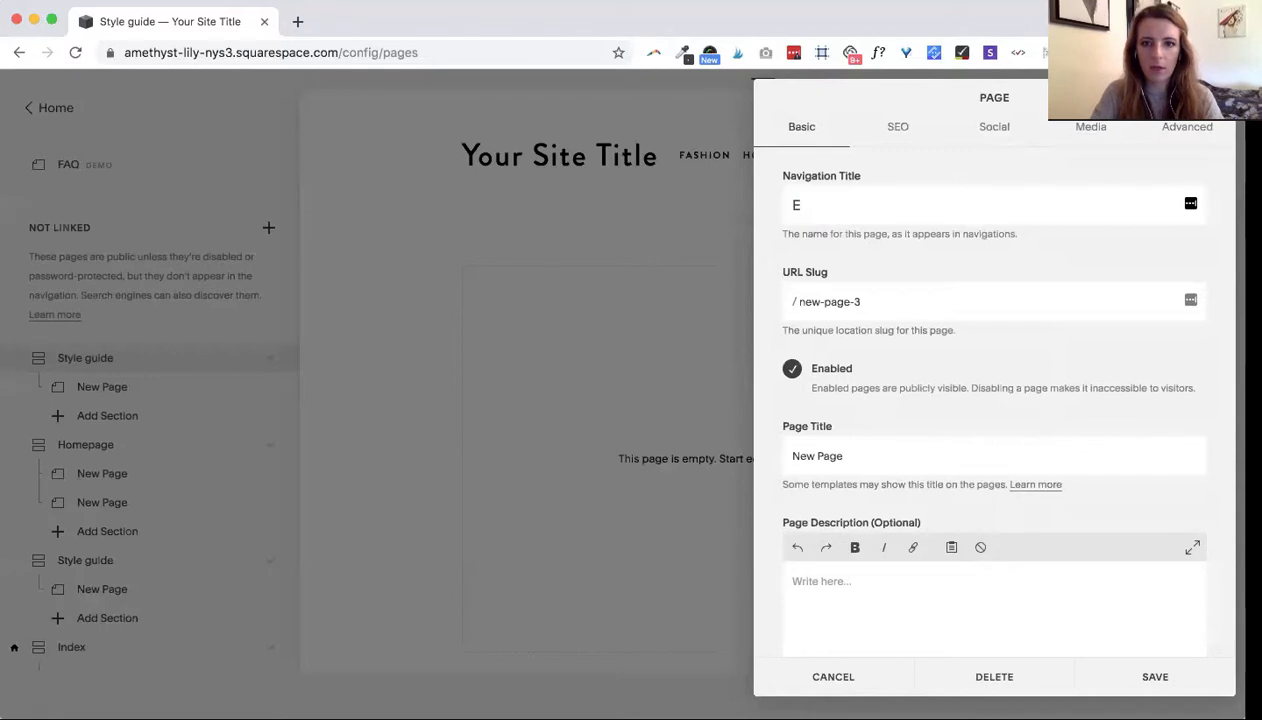
{"action": "type", "text": "egular page"}
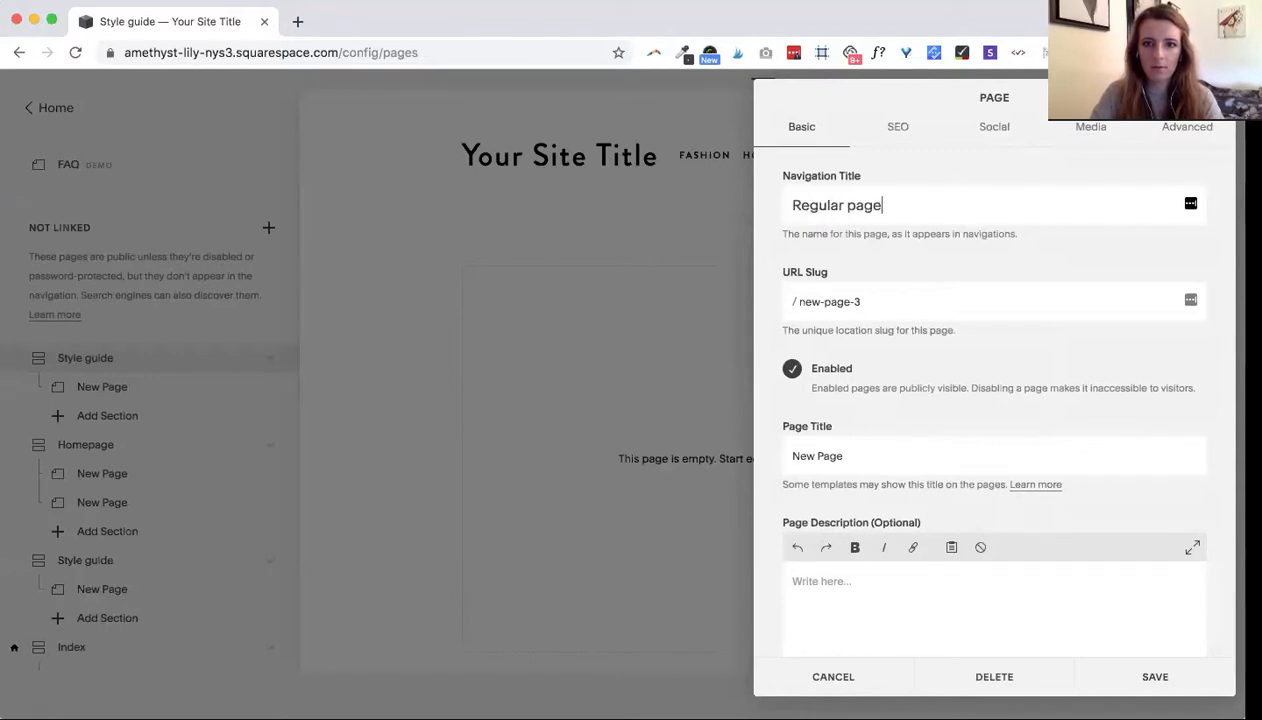
- Set the section's URL slug to "regular-page" and its page title to "Regular page", and save the page settings
{"action": "triple_click", "coordinate": [881, 203]}
{"action": "key", "text": "ctrl+c"}
{"action": "left_click_drag", "start_coordinate": [797, 302], "coordinate": [904, 301]}
{"action": "type", "text": "regular-page"}
{"action": "triple_click", "coordinate": [817, 455]}
{"action": "key", "text": "ctrl+v"}
{"action": "left_click", "coordinate": [1176, 678]}
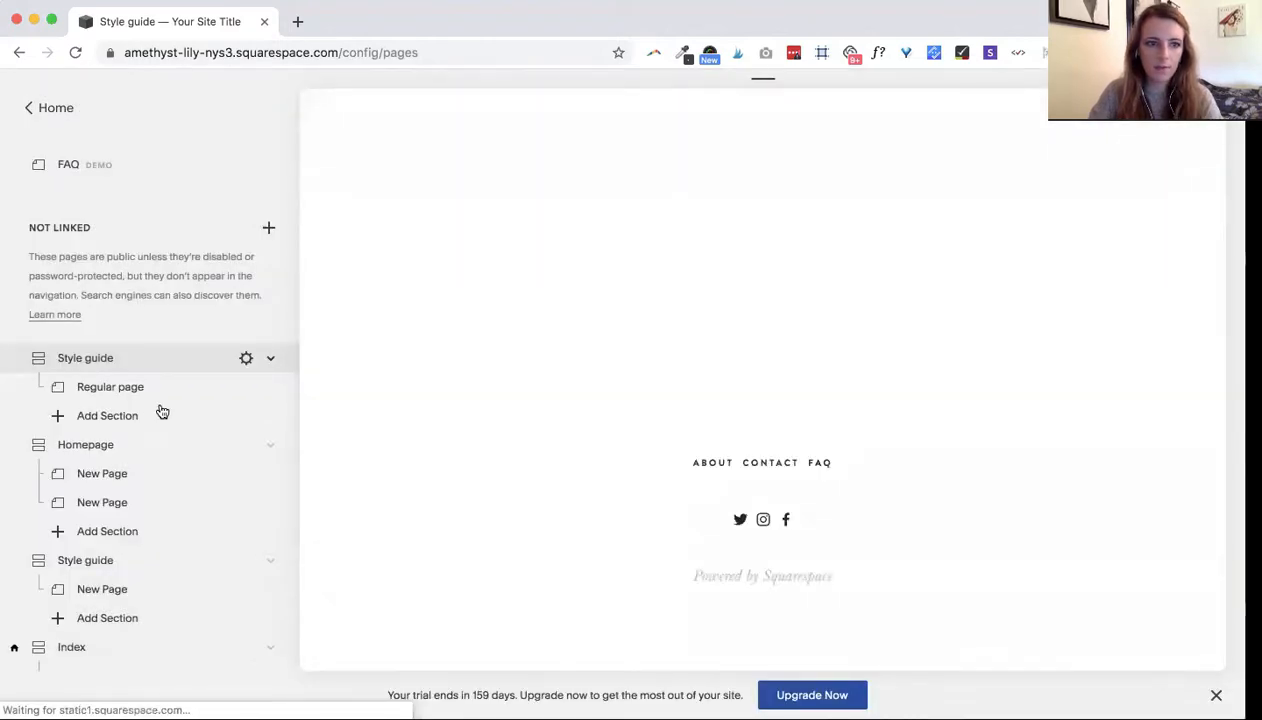
- Open the Regular page section for editing and insert a text block in it
{"action": "left_click", "coordinate": [127, 397]}
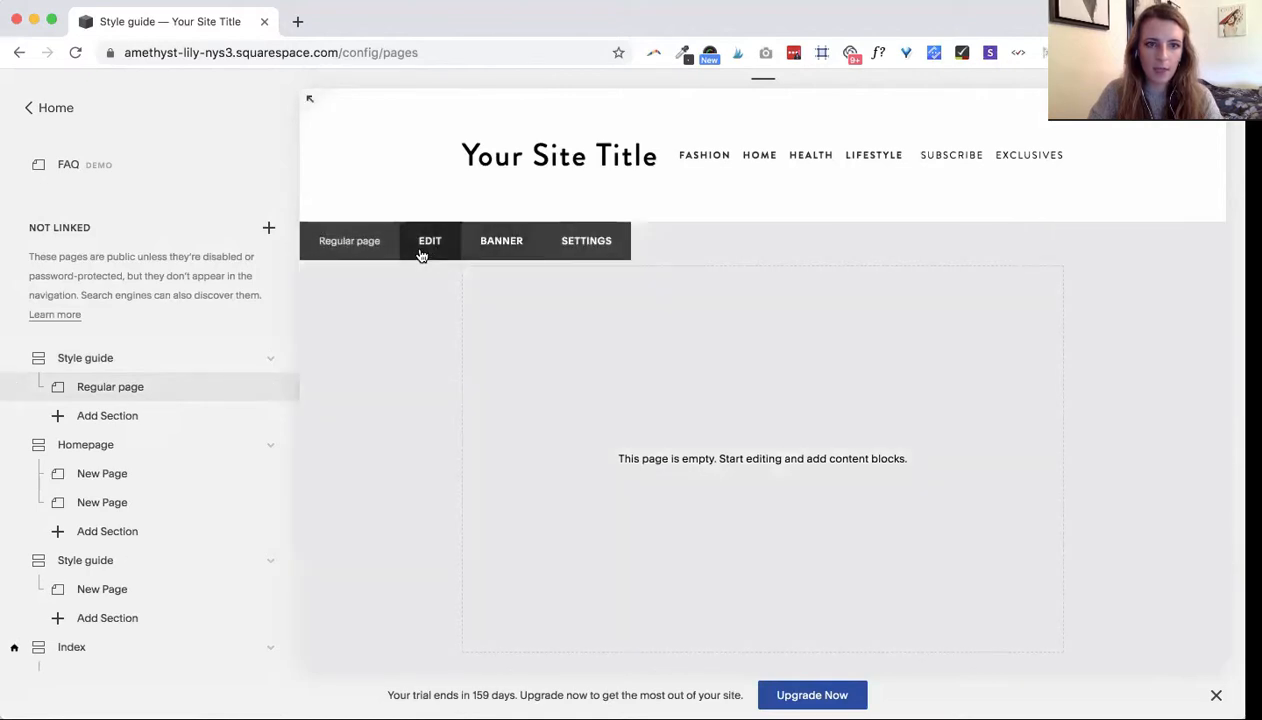
{"action": "left_click", "coordinate": [421, 253]}
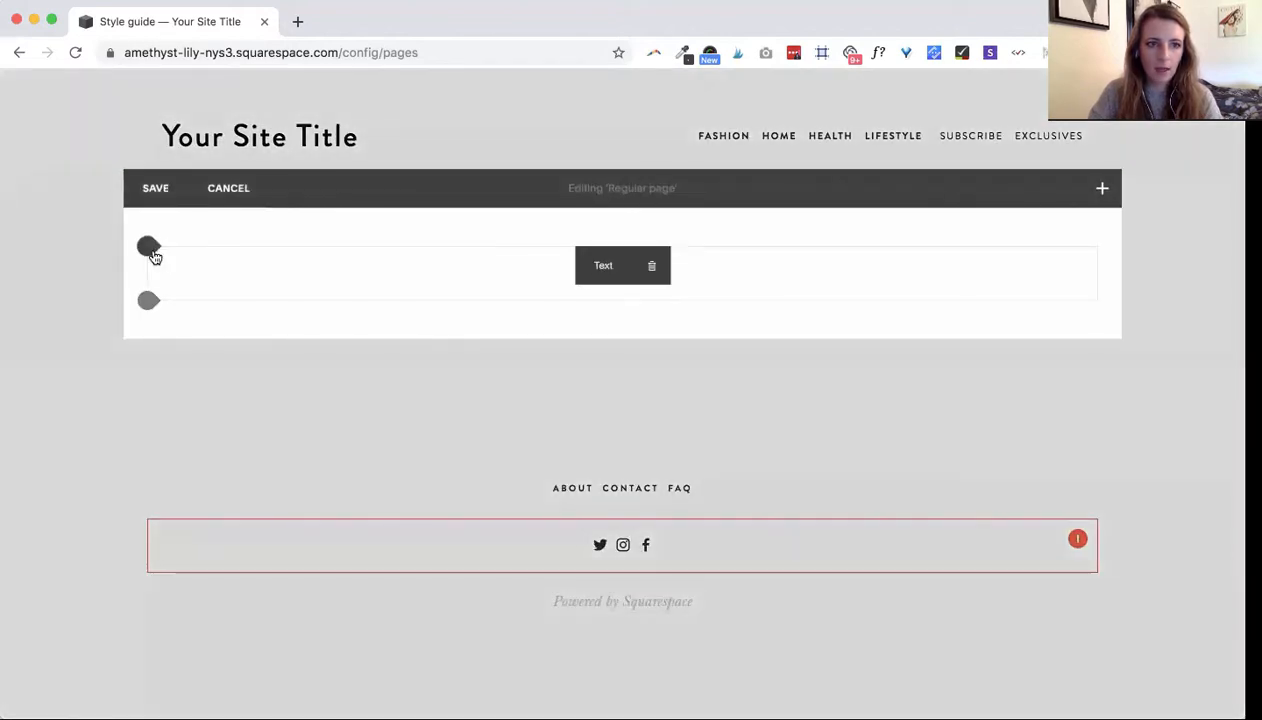
{"action": "left_click", "coordinate": [153, 256]}
{"action": "left_click", "coordinate": [200, 177]}
{"action": "left_click", "coordinate": [201, 283]}
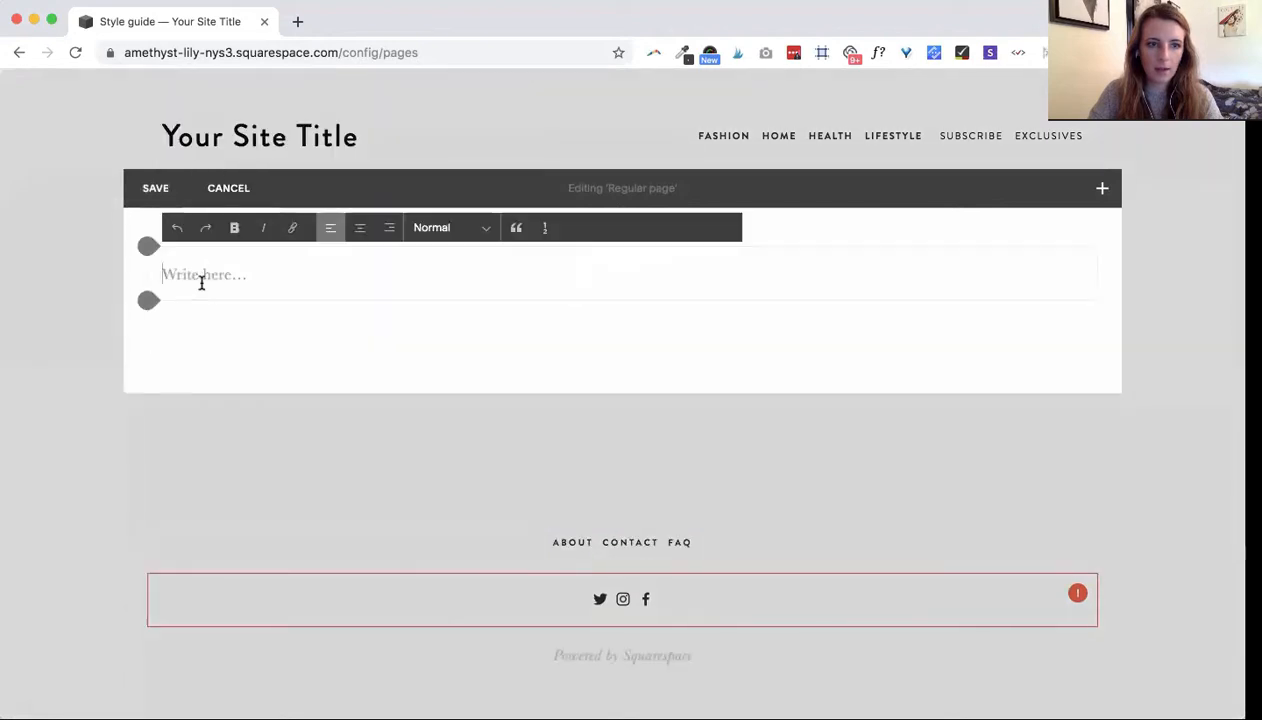
- Enter the lines "Heading 1", "Heading 2", "Heading 3", "Paragraph" and "Link" in the text block
{"action": "type", "text": "Heading 1"}
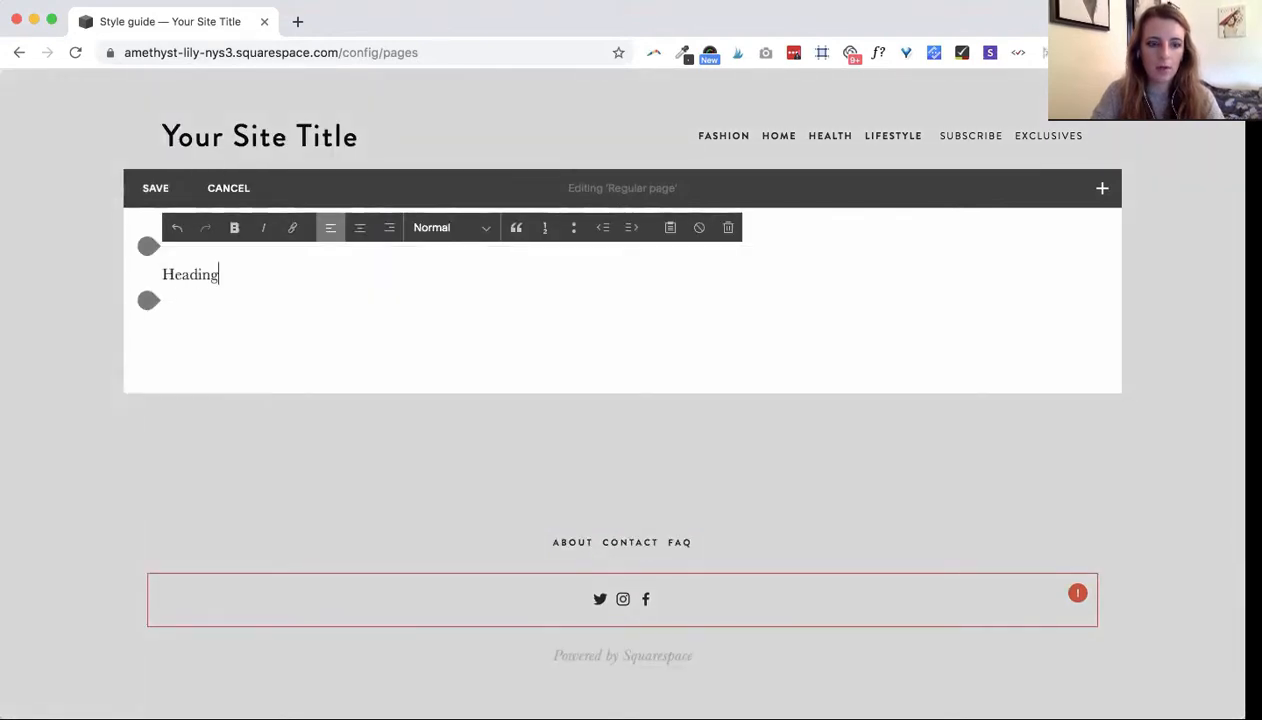
{"action": "key", "text": "Return"}
{"action": "type", "text": "Heading"}
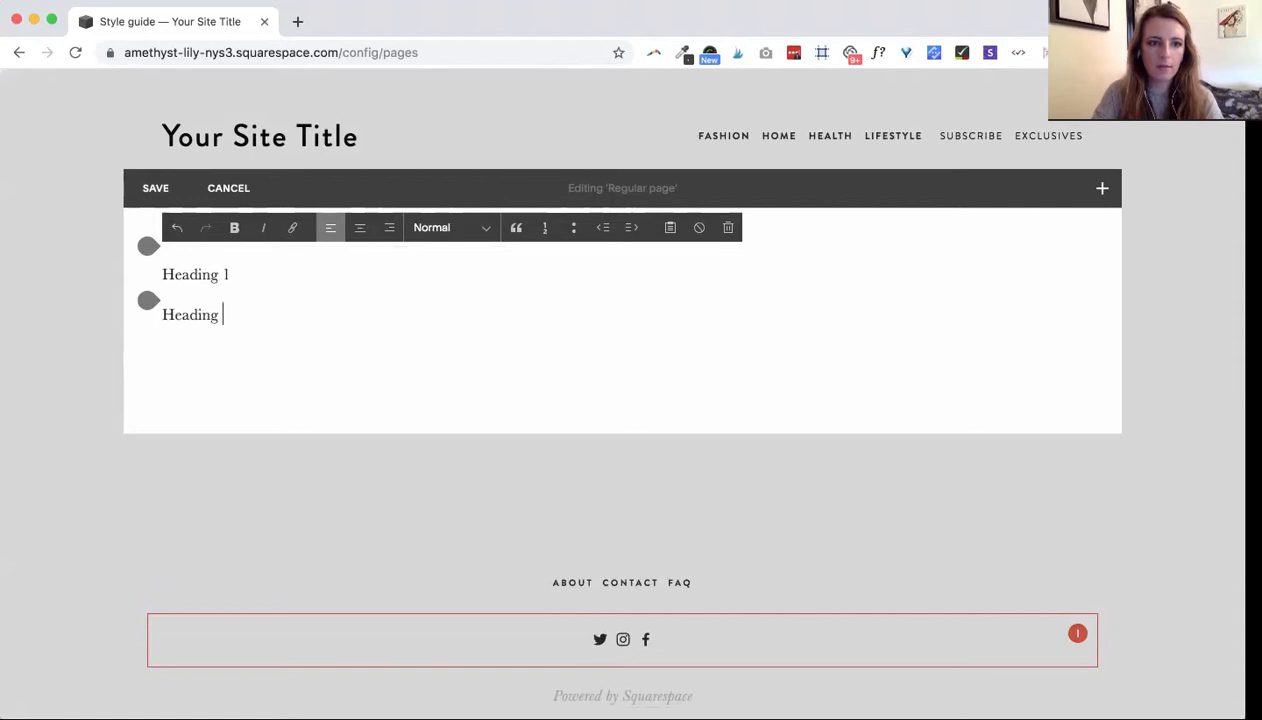
{"action": "type", "text": " 2"}
{"action": "key", "text": "Return"}
{"action": "type", "text": "Heading 3"}
{"action": "key", "text": "Return"}
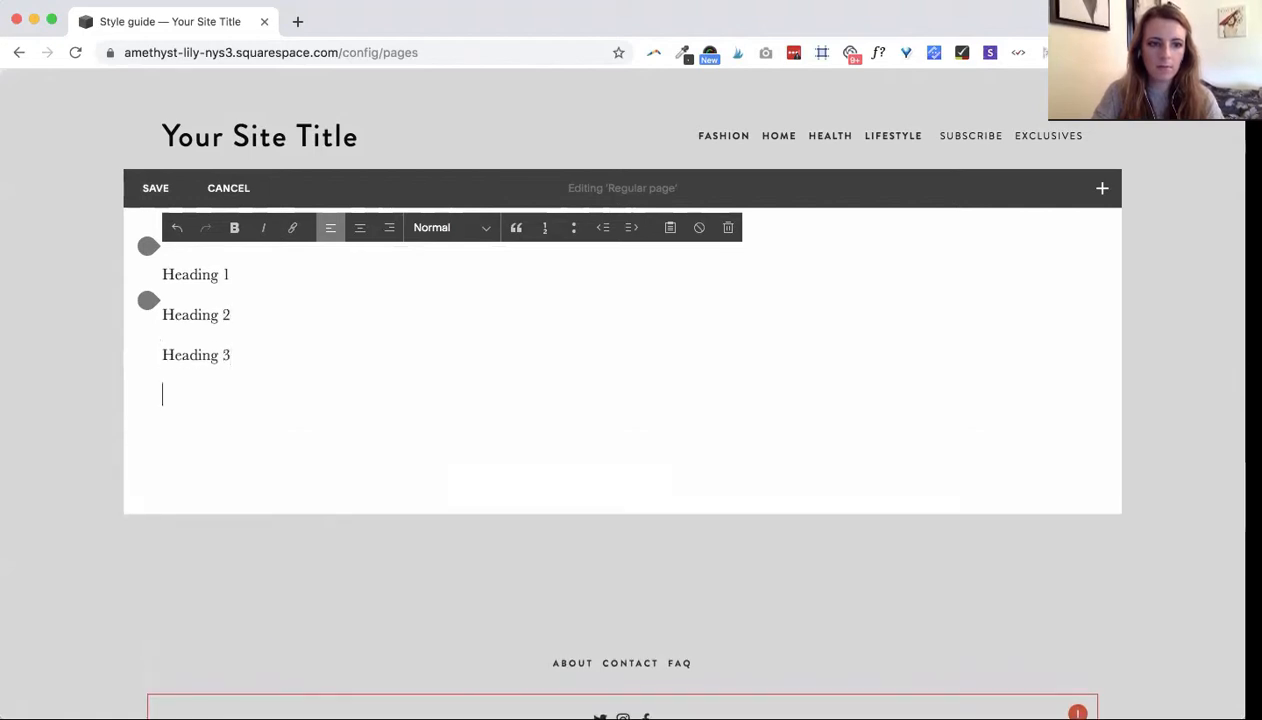
{"action": "type", "text": "Parag"}
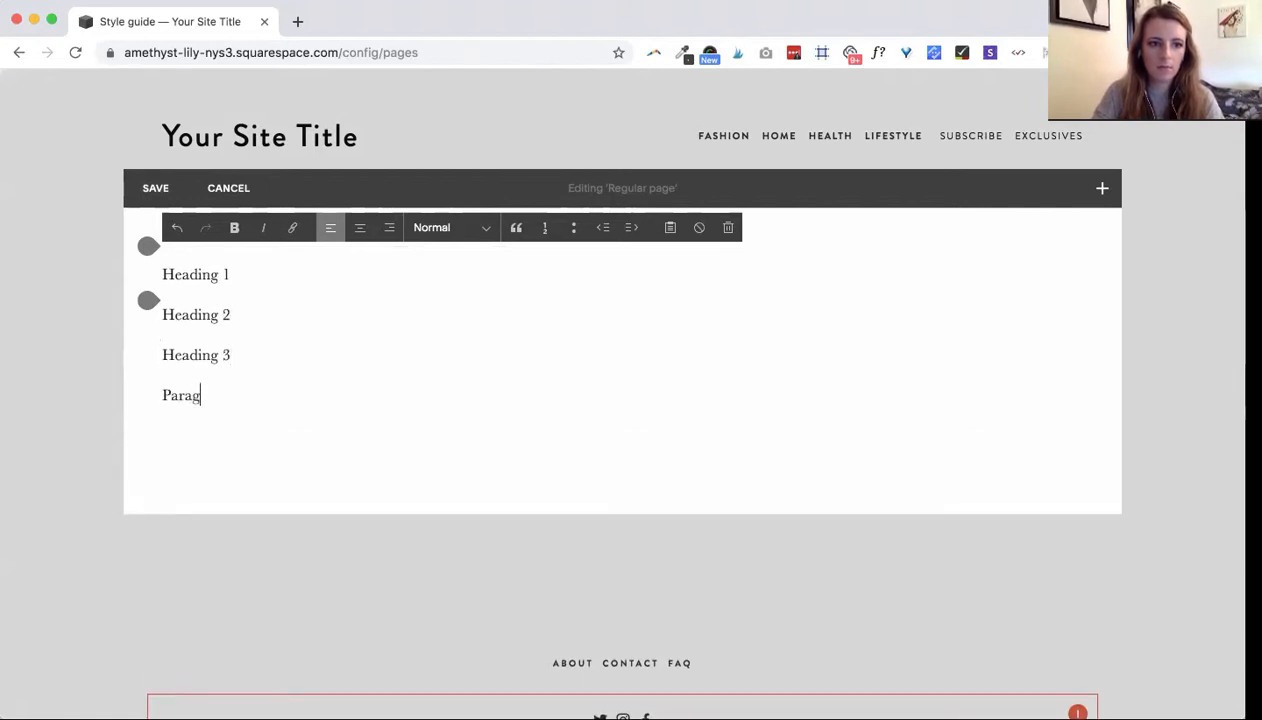
{"action": "type", "text": "raph"}
{"action": "key", "text": "Return"}
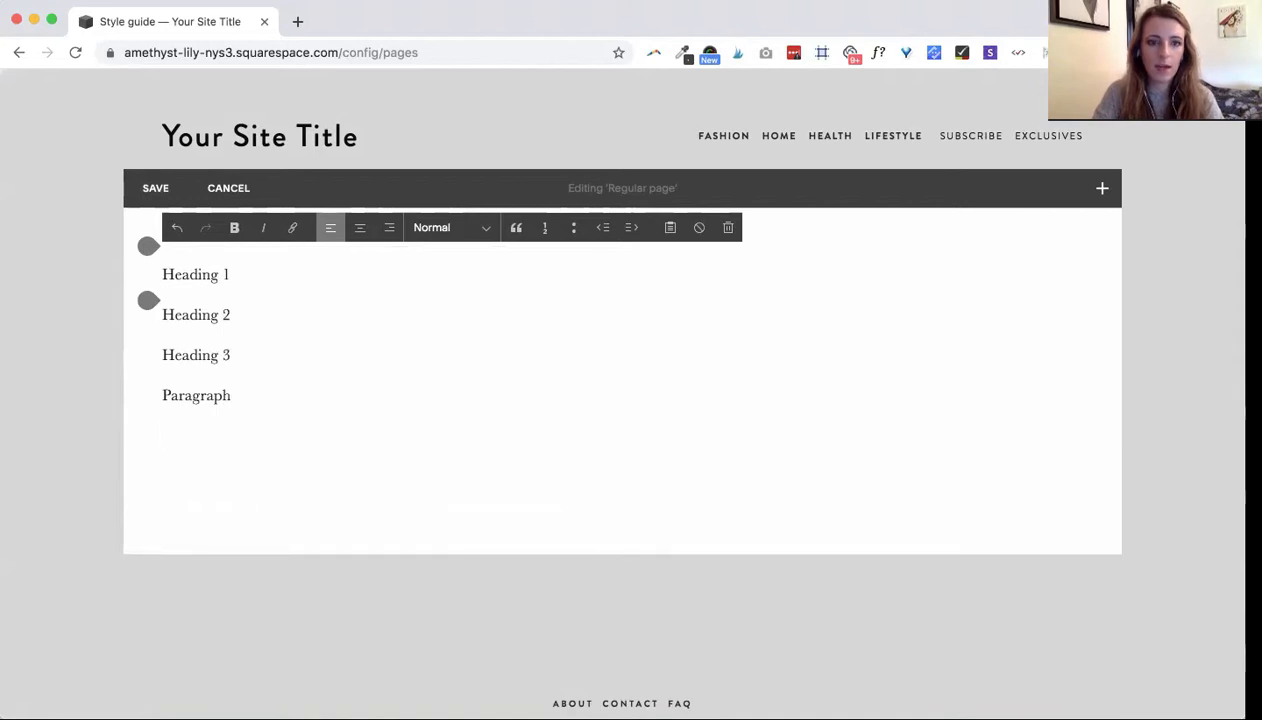
{"action": "key", "text": "Return"}
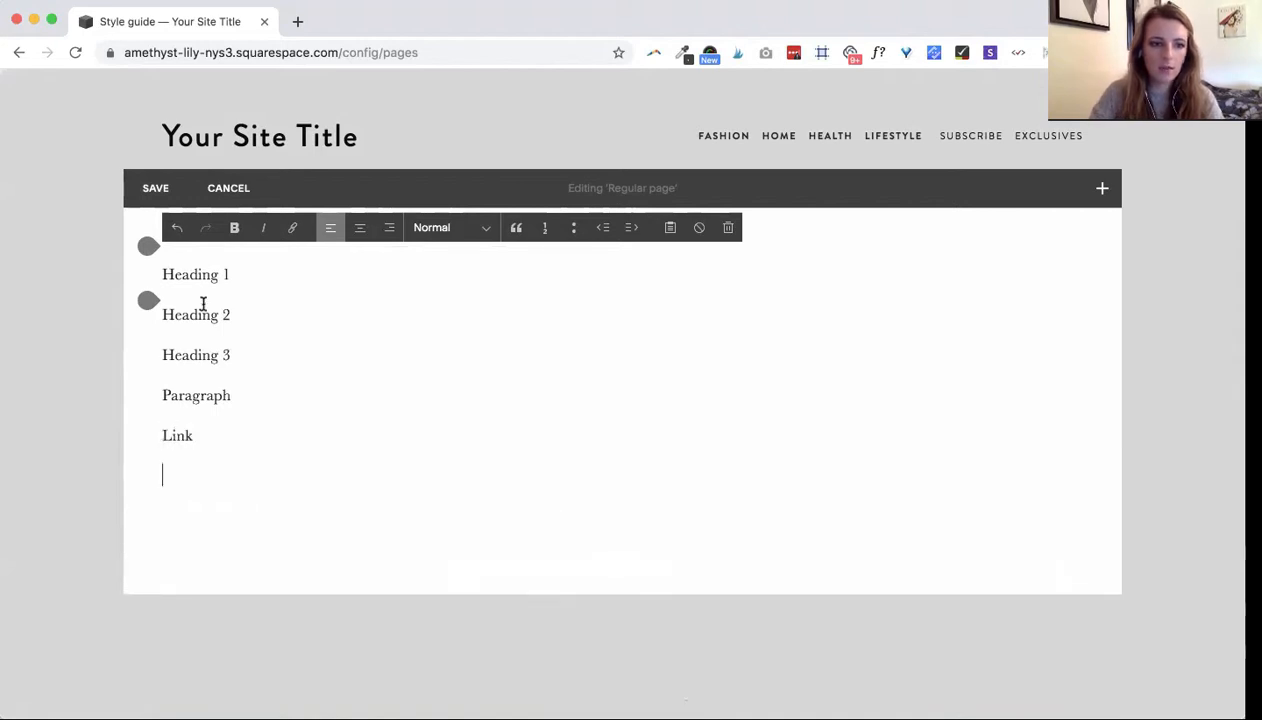
- Turn the word "Link" into a hyperlink to facebook.com
{"action": "double_click", "coordinate": [184, 435]}
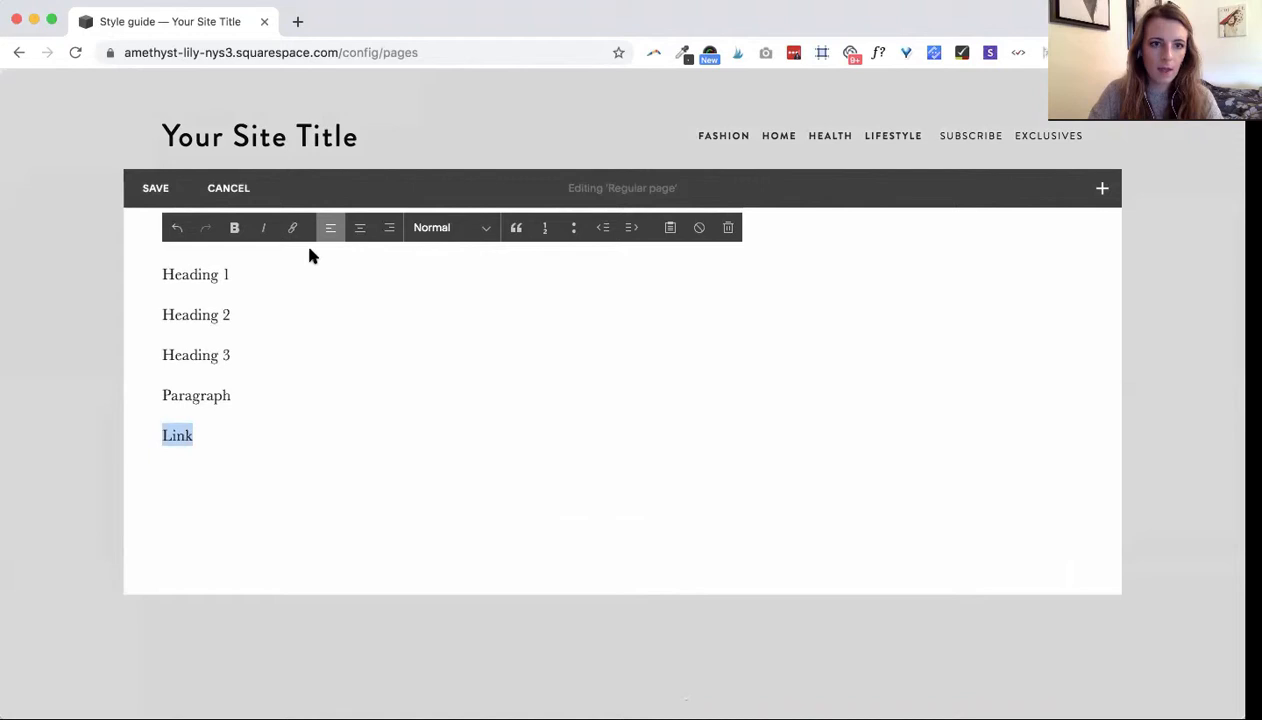
{"action": "left_click", "coordinate": [292, 227]}
{"action": "type", "text": "facebook.com"}
{"action": "key", "text": "Return"}
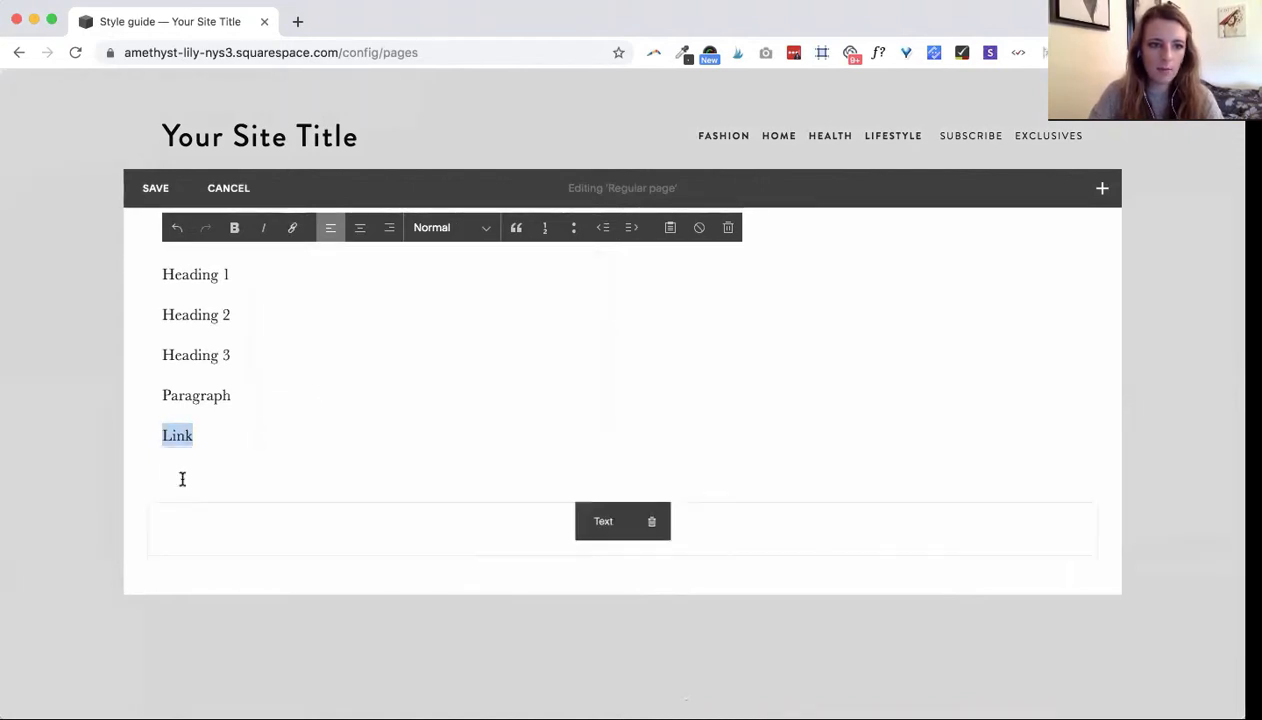
- Insert a line block directly below the text block
{"action": "left_click", "coordinate": [145, 466]}
{"action": "left_click", "coordinate": [144, 468]}
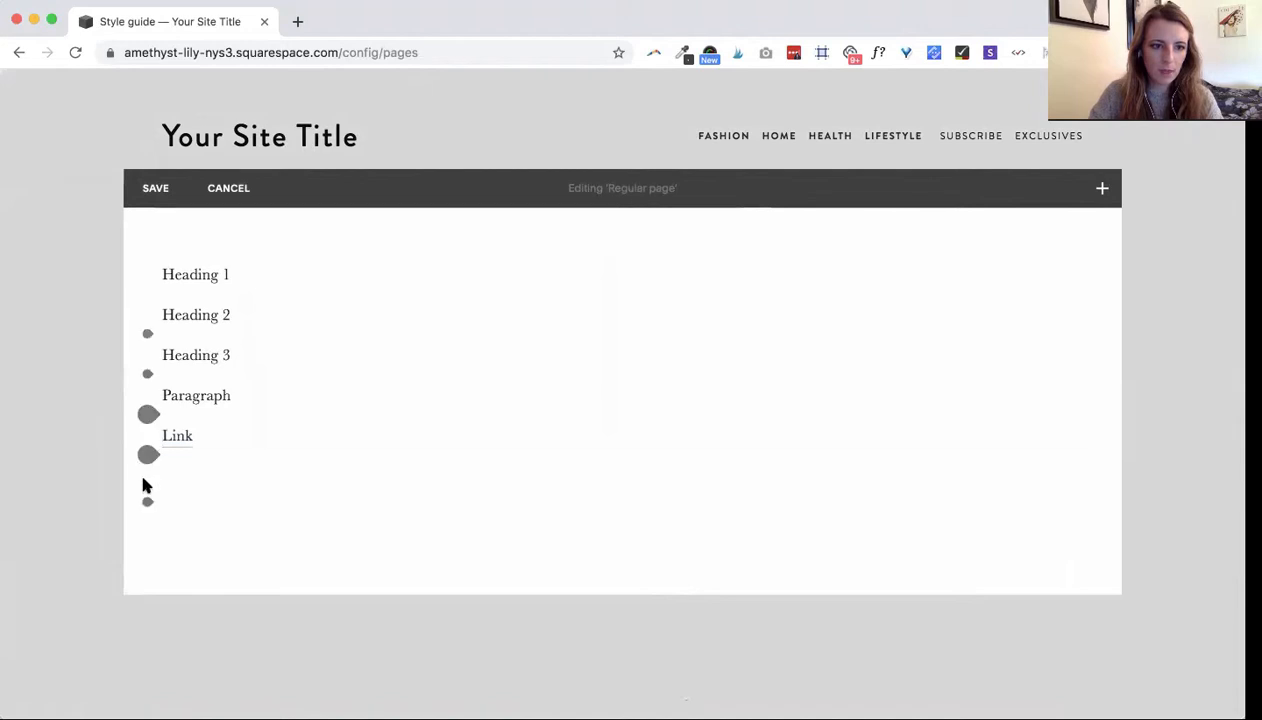
{"action": "left_click", "coordinate": [148, 460]}
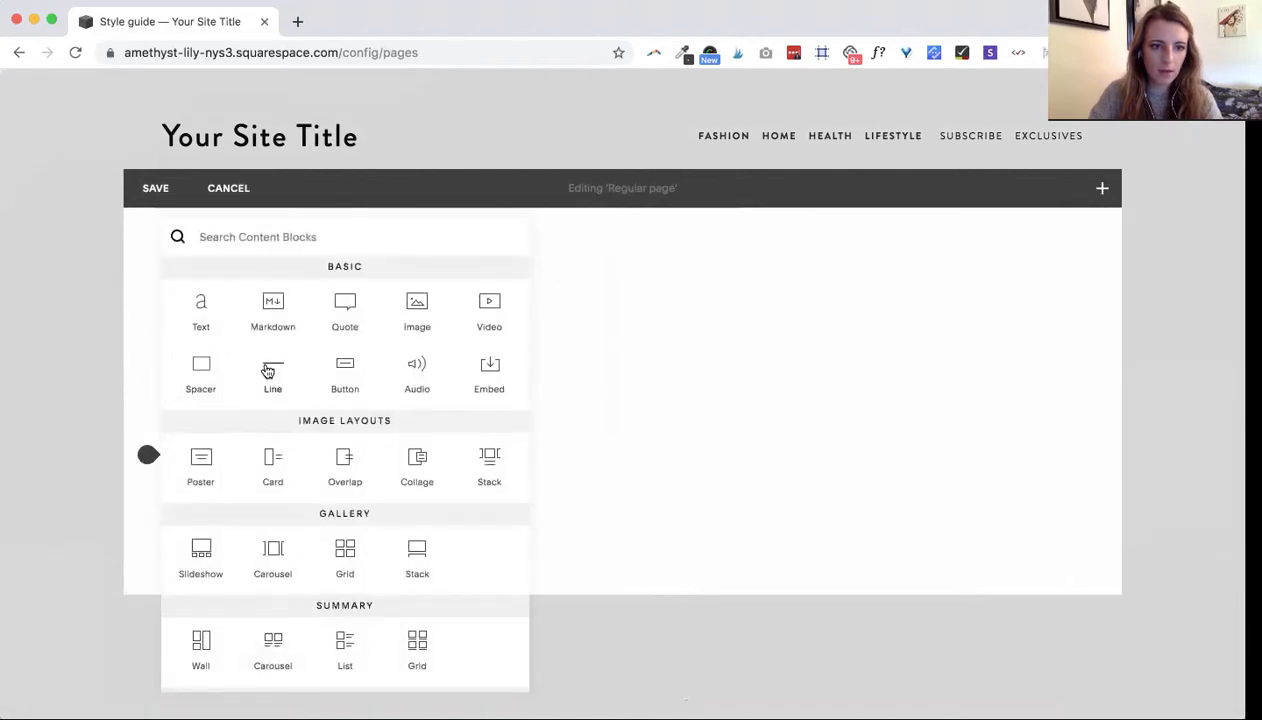
{"action": "left_click", "coordinate": [266, 364]}
- Add a "Learn more" button block below the line and set its size to Small
{"action": "left_click", "coordinate": [148, 510]}
{"action": "type", "text": "button"}
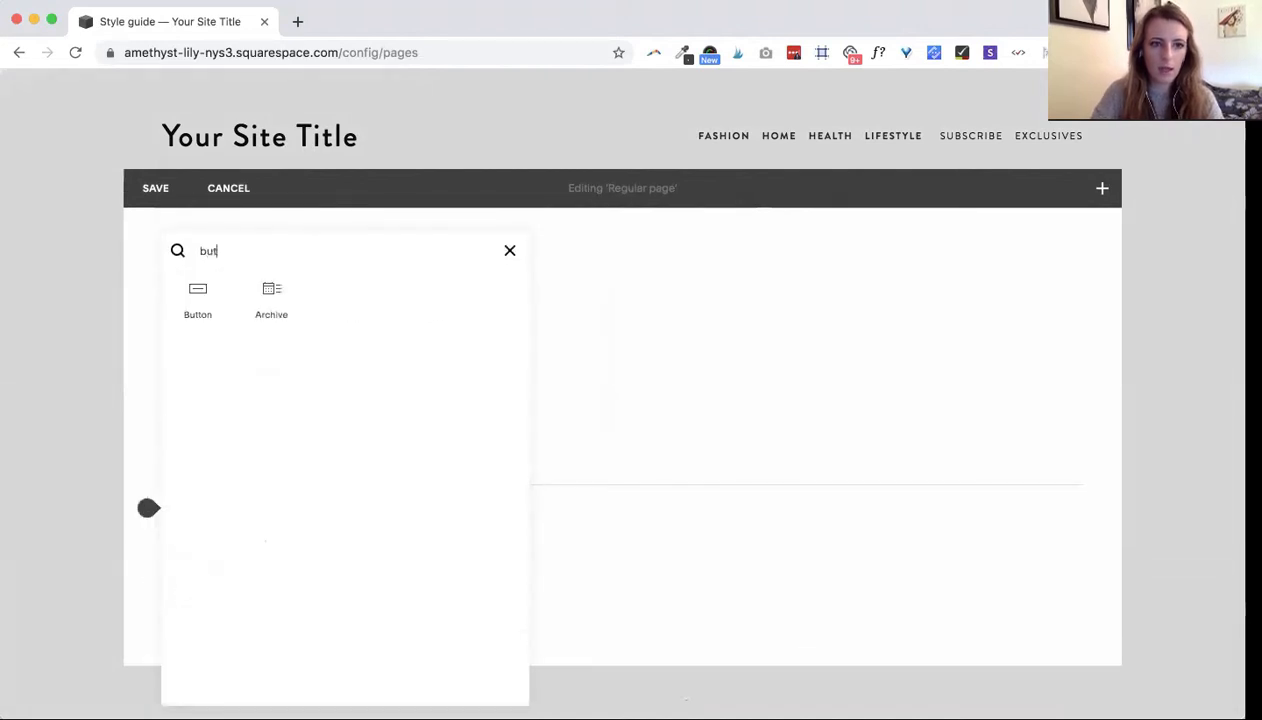
{"action": "left_click", "coordinate": [193, 300]}
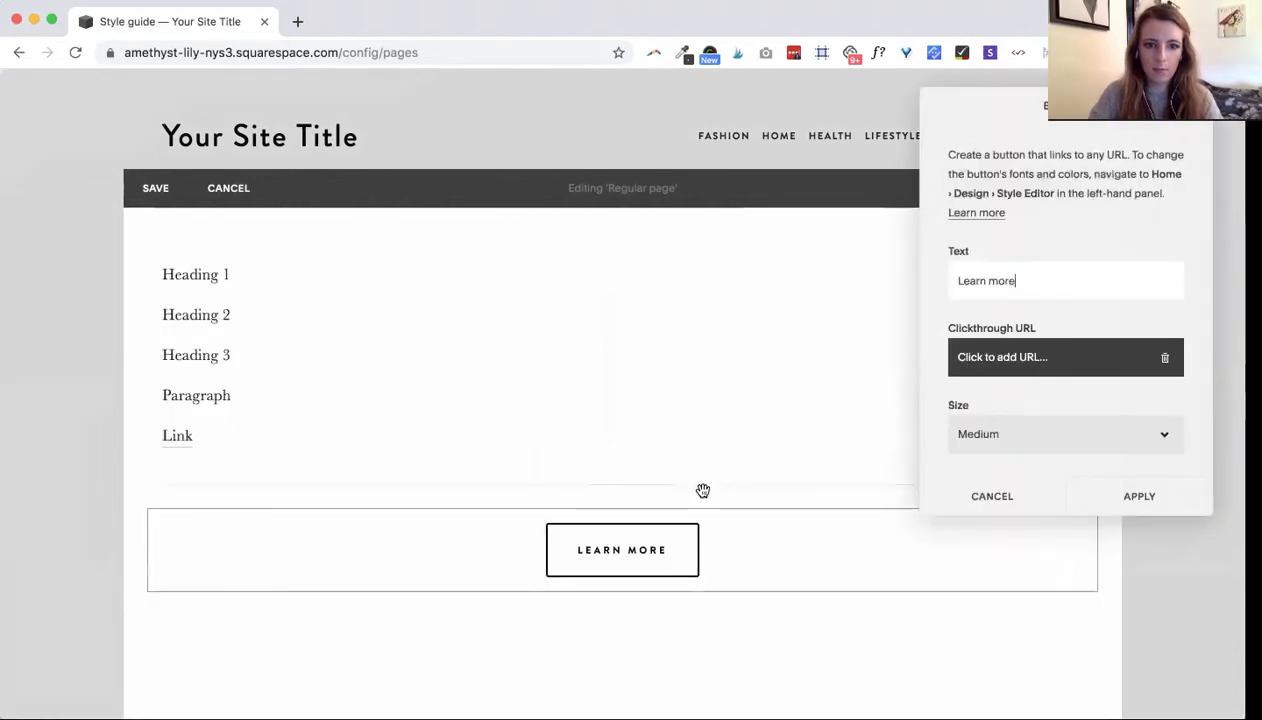
{"action": "left_click", "coordinate": [1000, 434]}
{"action": "left_click", "coordinate": [990, 417]}
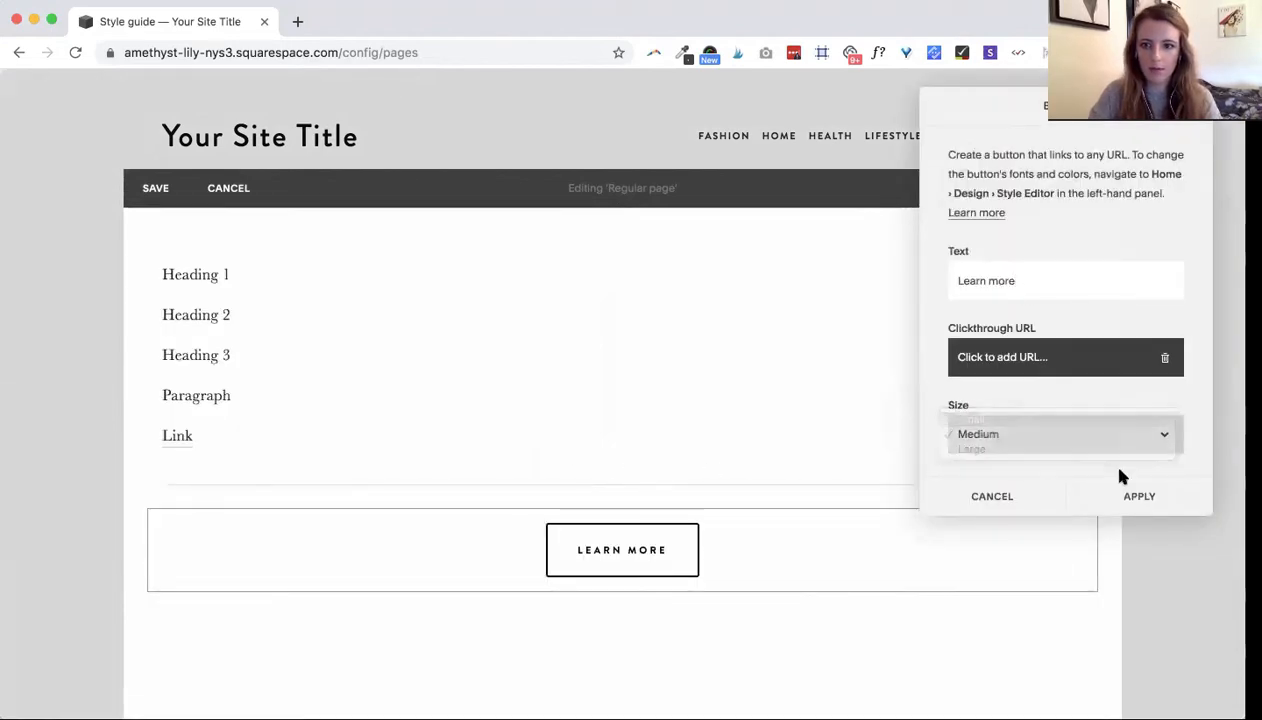
{"action": "left_click", "coordinate": [1138, 496]}
- Add a second "Learn more" button block beneath the small one, keeping the Medium size
{"action": "scroll", "coordinate": [563, 492], "scroll_direction": "down", "scroll_amount": 3}
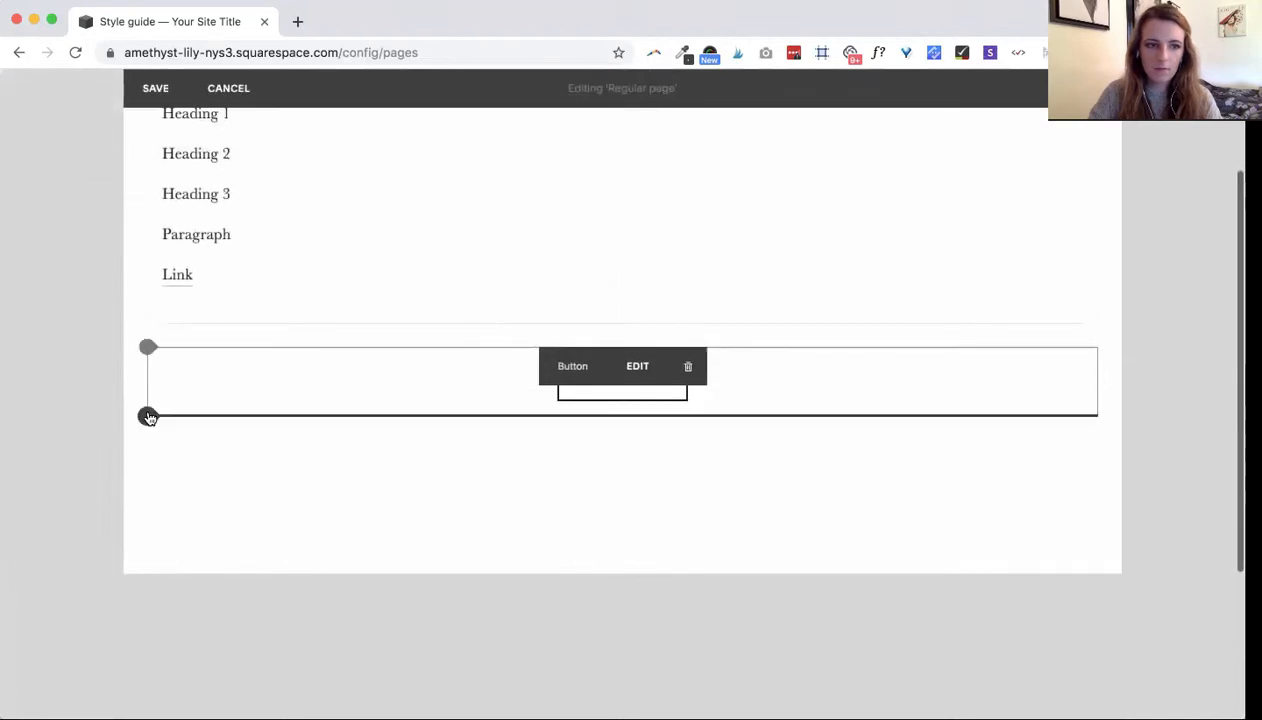
{"action": "left_click", "coordinate": [148, 416]}
{"action": "type", "text": "butt"}
{"action": "left_click", "coordinate": [204, 246]}
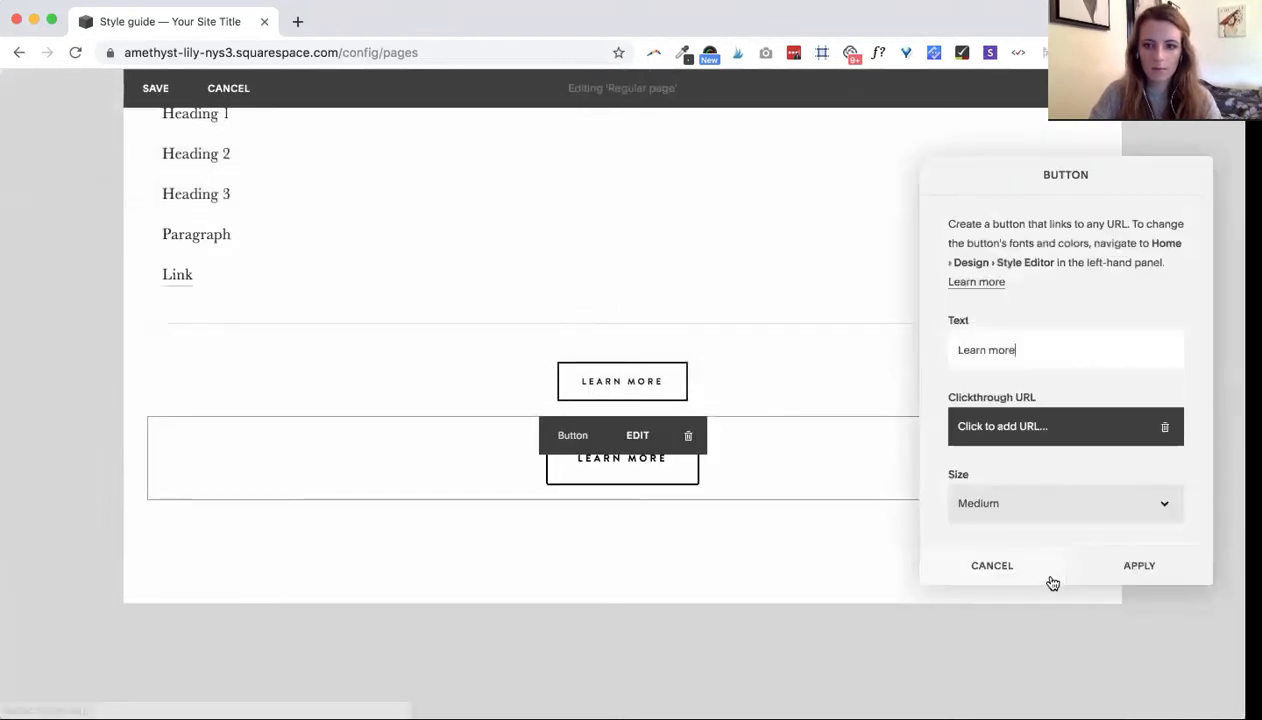
{"action": "left_click", "coordinate": [1127, 559]}
- Add a third "Learn more" button block beneath the medium one and set its size to Large
{"action": "left_click", "coordinate": [147, 501]}
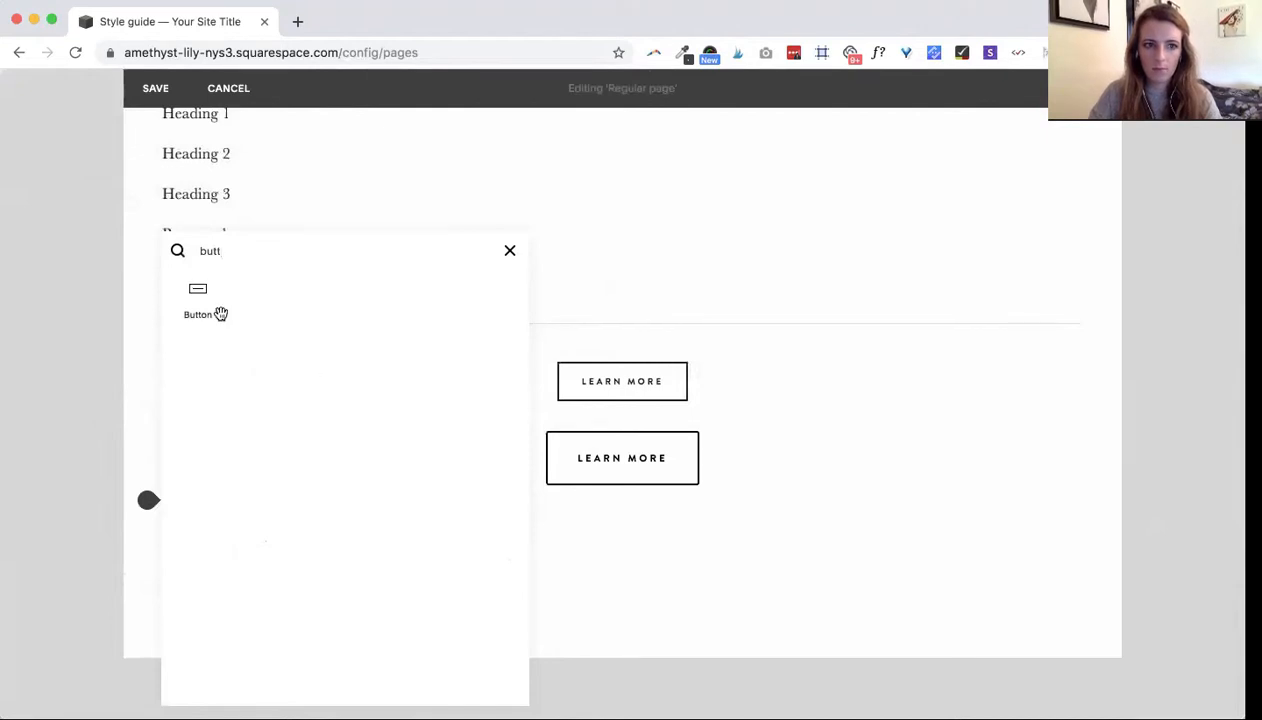
{"action": "left_click", "coordinate": [220, 314]}
{"action": "left_click", "coordinate": [1138, 651]}
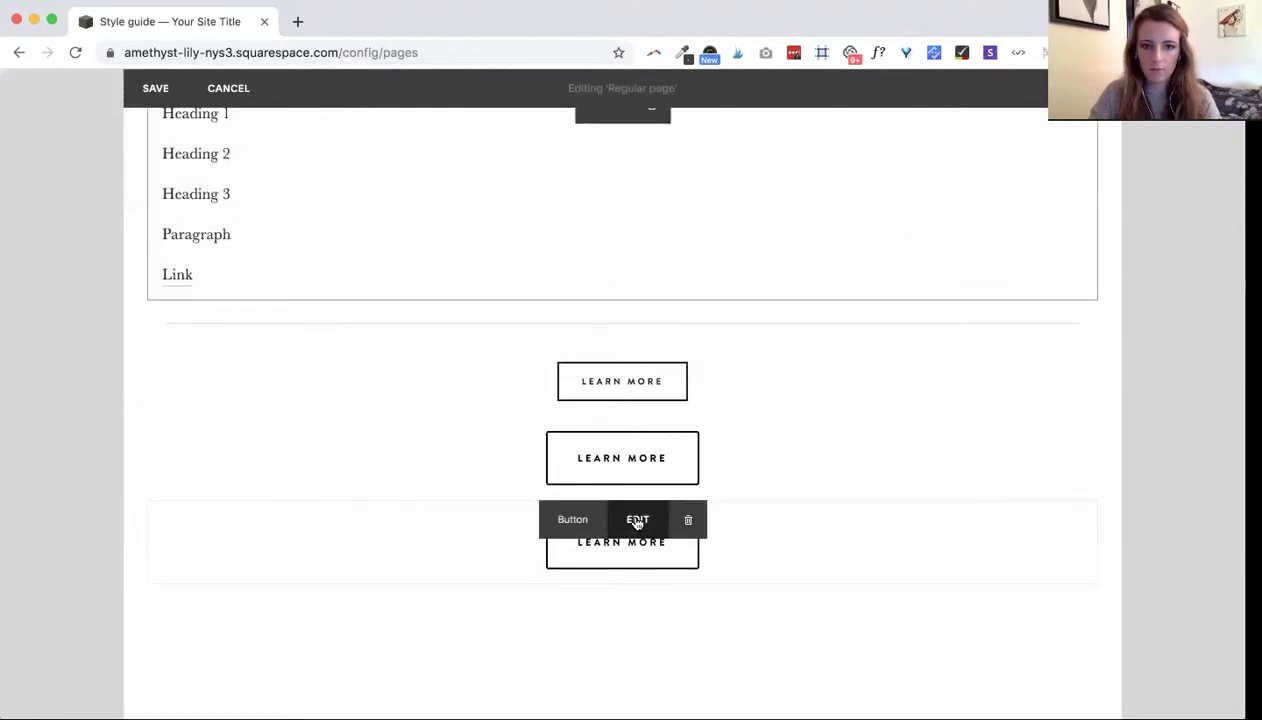
{"action": "left_click", "coordinate": [636, 520]}
{"action": "left_click", "coordinate": [1065, 613]}
{"action": "left_click", "coordinate": [1075, 630]}
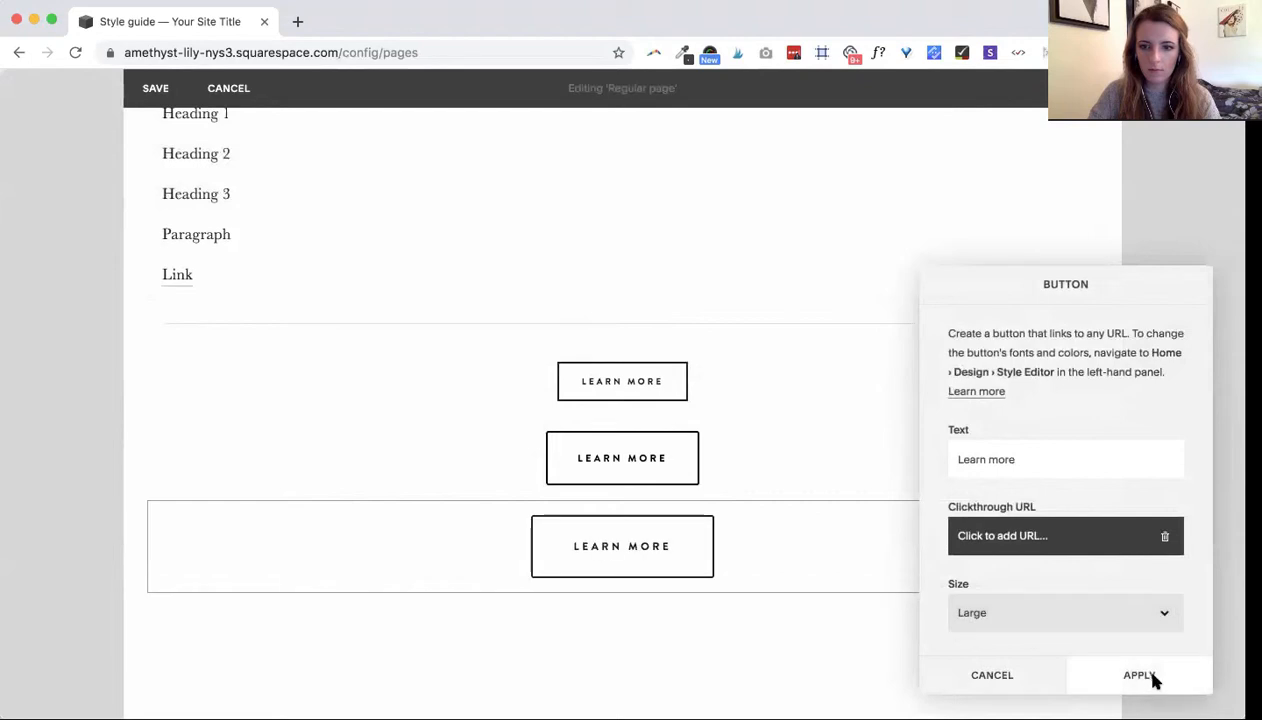
{"action": "left_click", "coordinate": [1153, 676]}
- Remove the empty block below the large button
{"action": "left_click", "coordinate": [651, 618]}
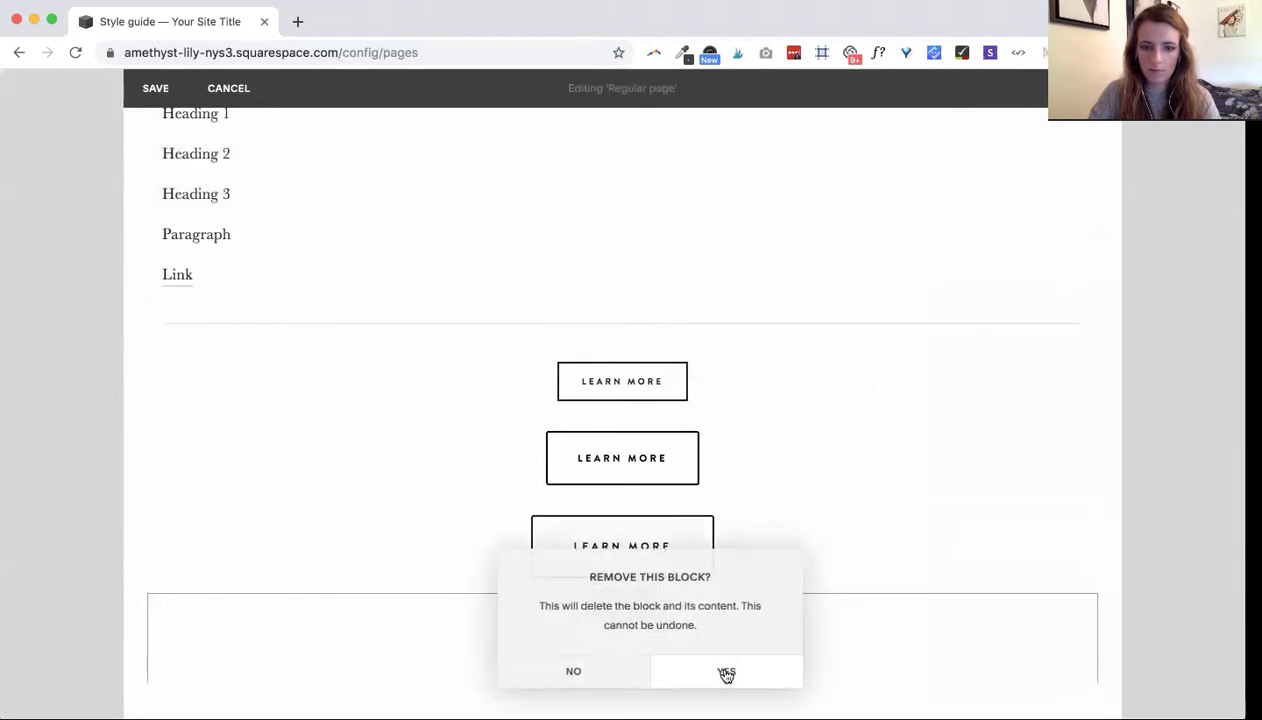
{"action": "left_click", "coordinate": [726, 673]}
- Center-align all the heading, paragraph and link lines in the text block
{"action": "scroll", "coordinate": [724, 672], "scroll_direction": "down", "scroll_amount": 2}
{"action": "scroll", "coordinate": [604, 268], "scroll_direction": "up", "scroll_amount": 4}
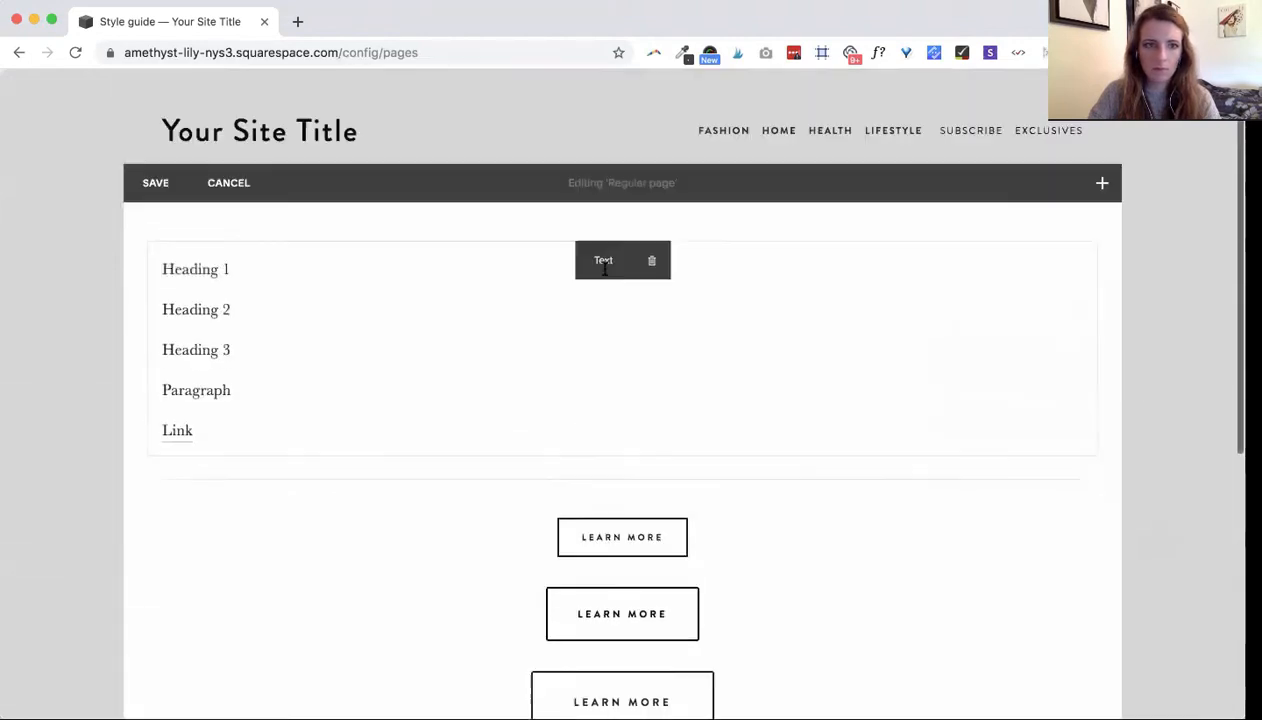
{"action": "left_click", "coordinate": [231, 423]}
{"action": "key", "text": "super+a"}
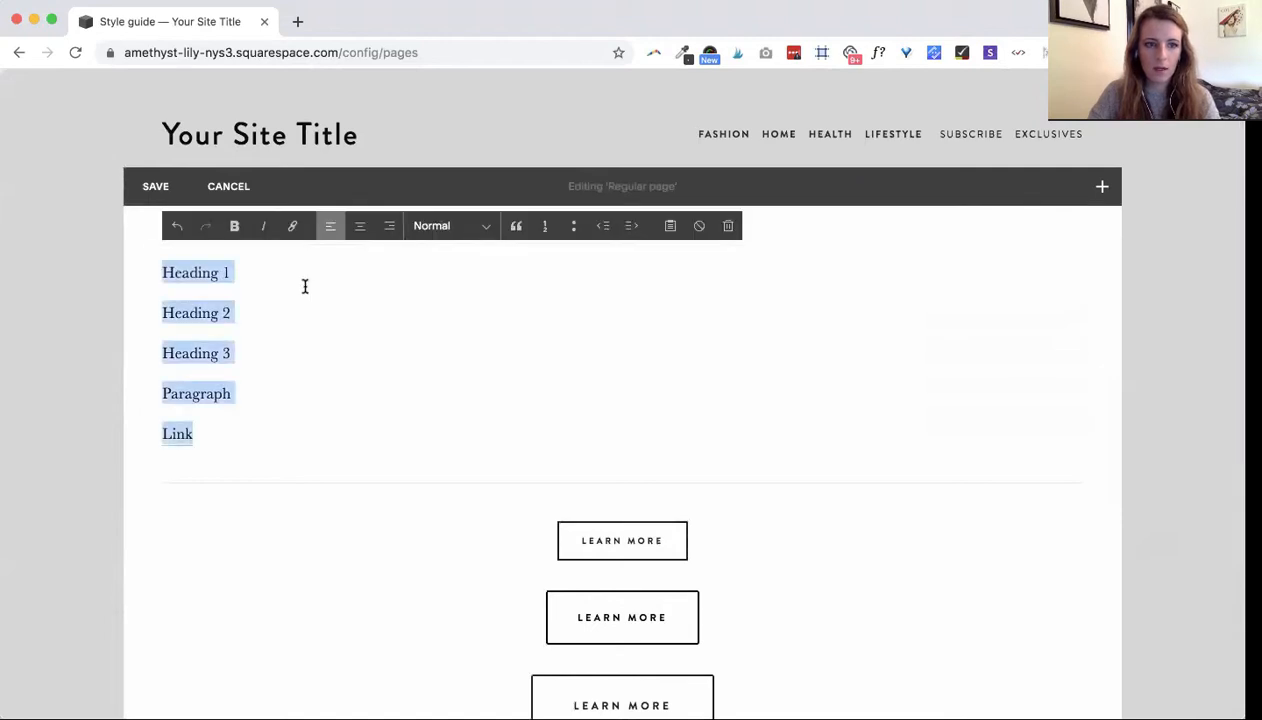
{"action": "left_click", "coordinate": [362, 228]}
- Format the Heading 1, Heading 2 and Heading 3 lines with their matching heading styles, leaving Paragraph and Link as normal text
{"action": "triple_click", "coordinate": [634, 272]}
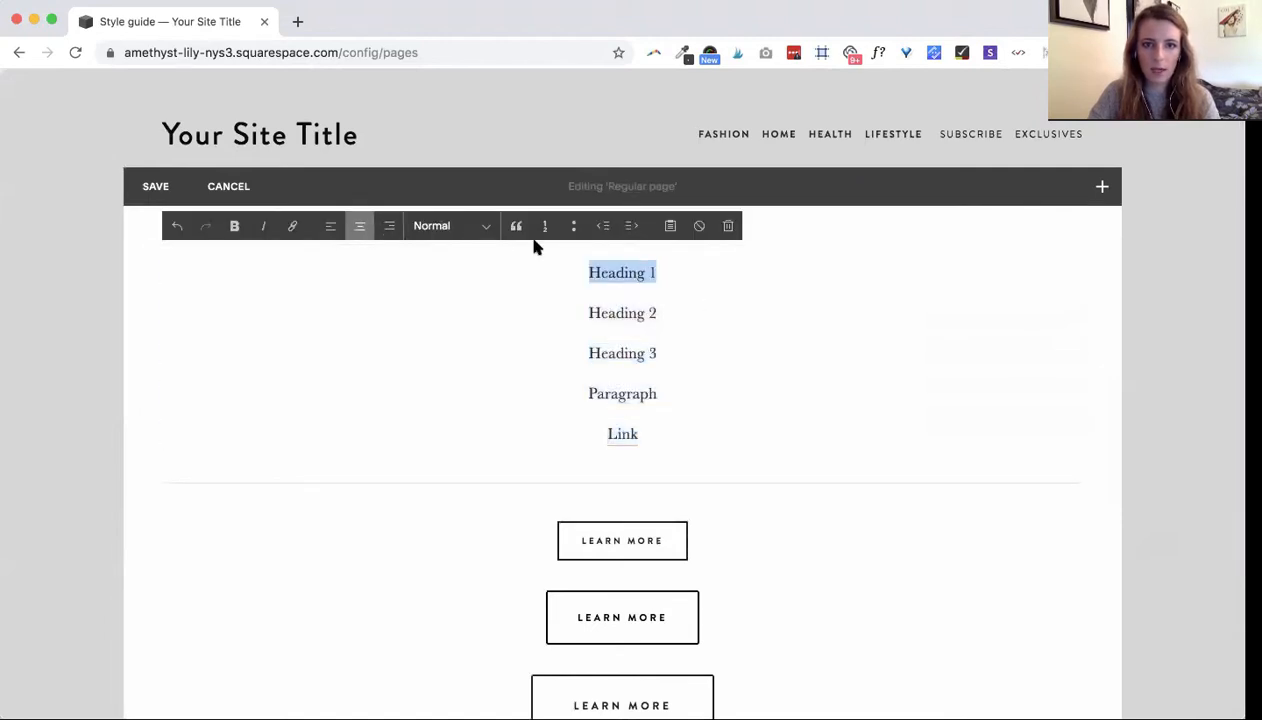
{"action": "left_click", "coordinate": [470, 225]}
{"action": "left_click", "coordinate": [466, 252]}
{"action": "triple_click", "coordinate": [625, 338]}
{"action": "left_click", "coordinate": [478, 230]}
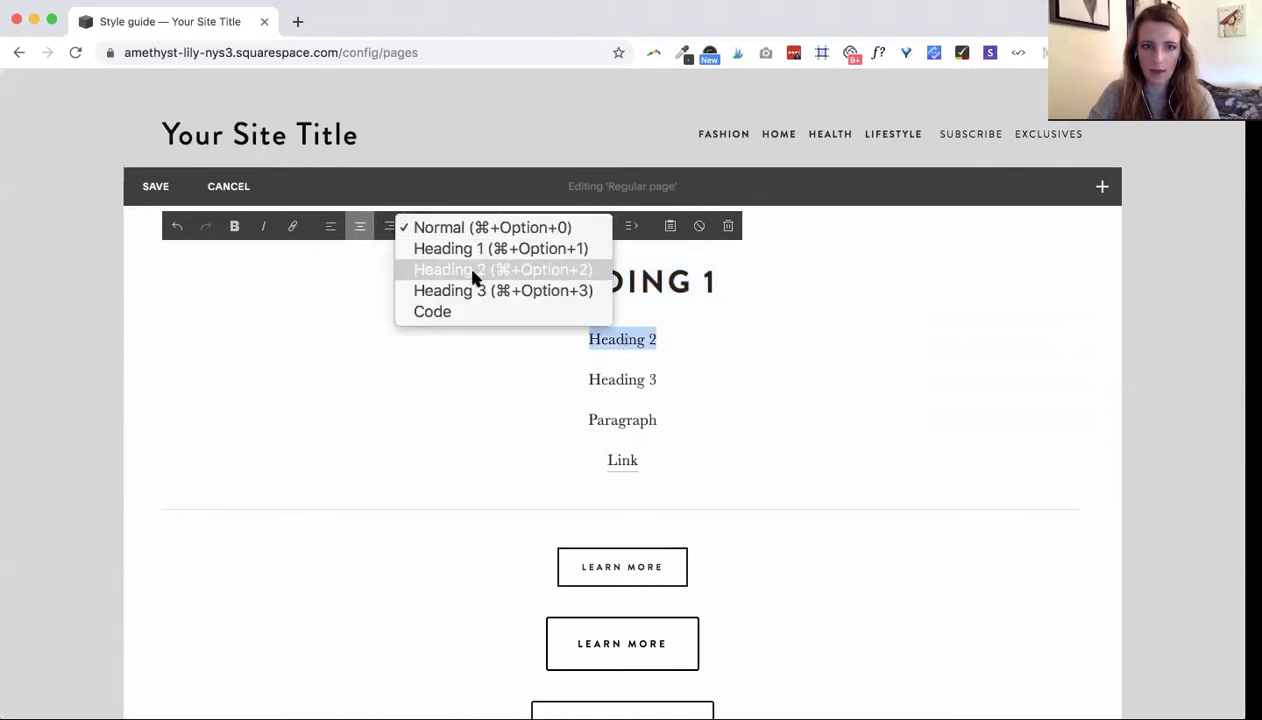
{"action": "left_click", "coordinate": [473, 270]}
{"action": "triple_click", "coordinate": [634, 374]}
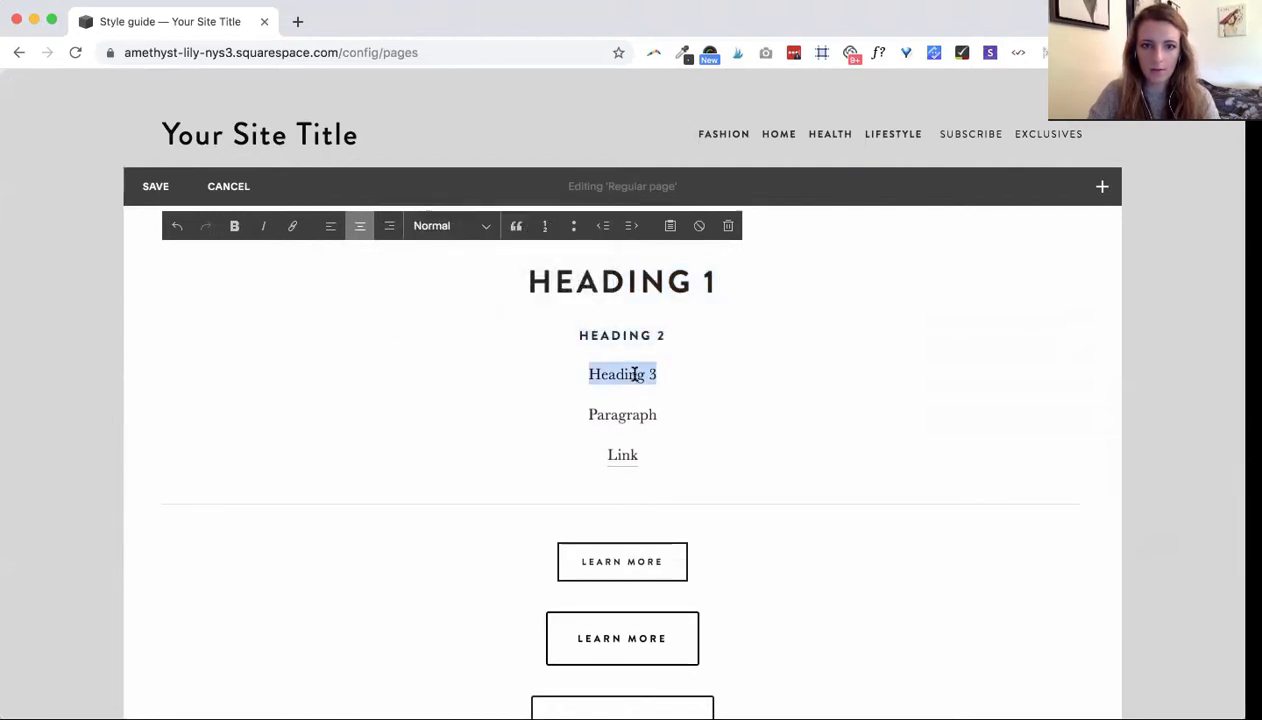
{"action": "left_click", "coordinate": [462, 225]}
{"action": "left_click", "coordinate": [450, 288]}
{"action": "left_click", "coordinate": [659, 334]}
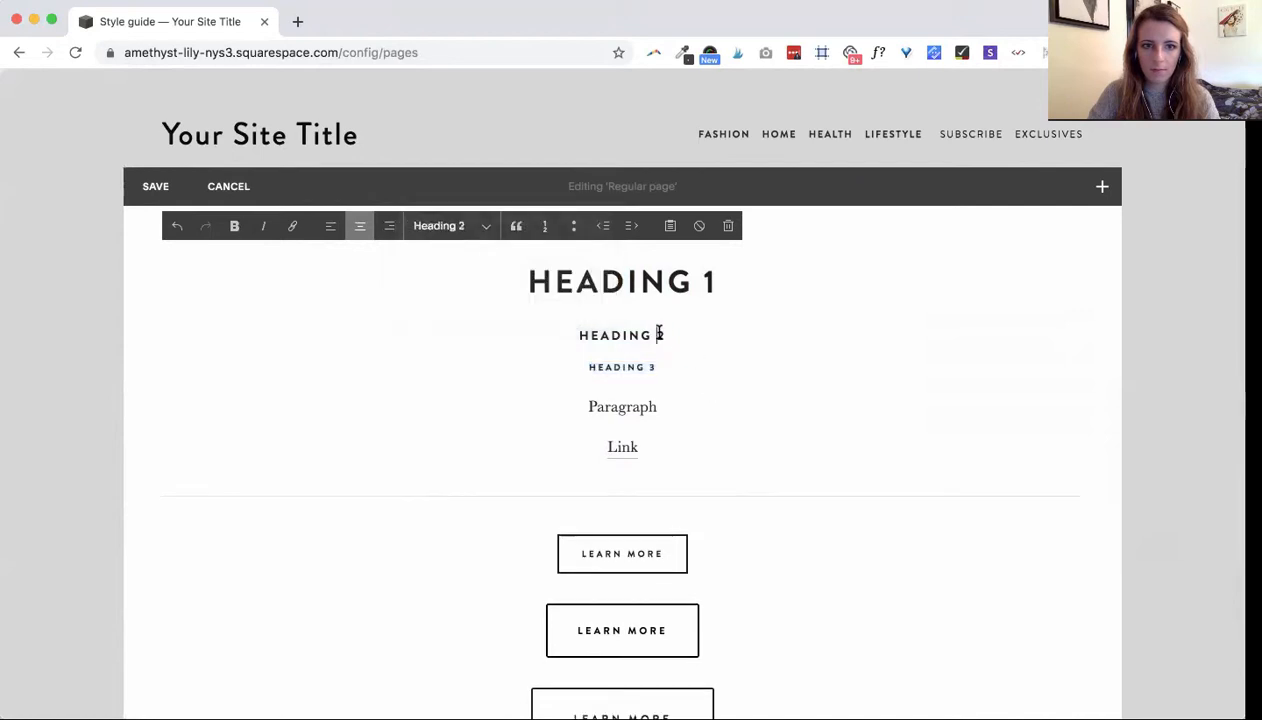
- Review the content of the Regular page section and save it
{"action": "scroll", "coordinate": [659, 334], "scroll_direction": "down", "scroll_amount": 4}
{"action": "scroll", "coordinate": [659, 332], "scroll_direction": "up", "scroll_amount": 4}
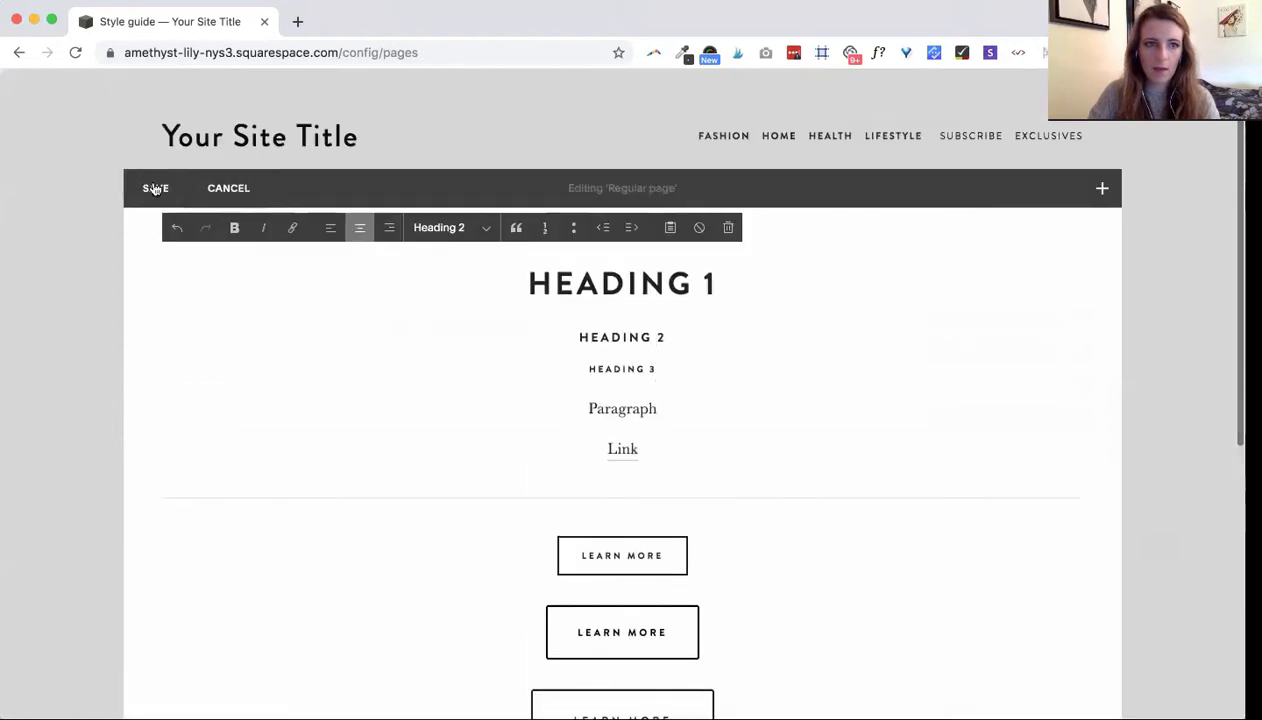
{"action": "left_click", "coordinate": [155, 188]}
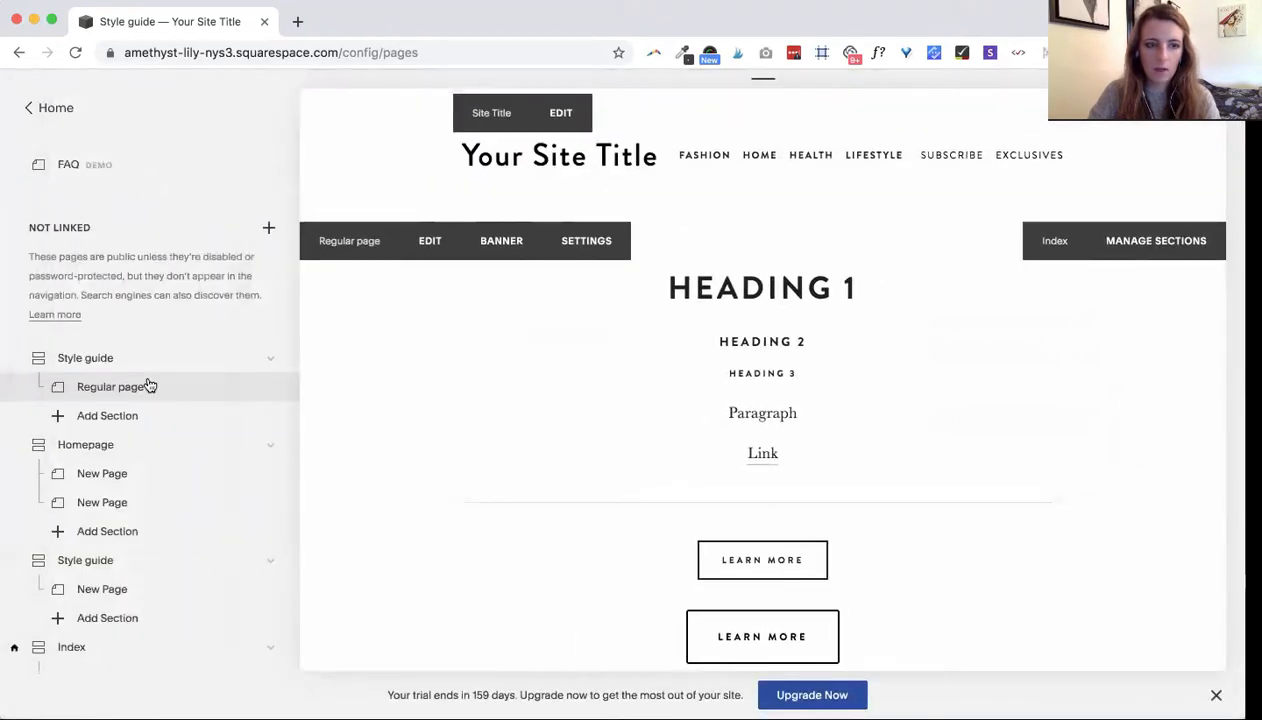
- Duplicate the Regular page section and name the copy "Banner image"
{"action": "left_click", "coordinate": [271, 390]}
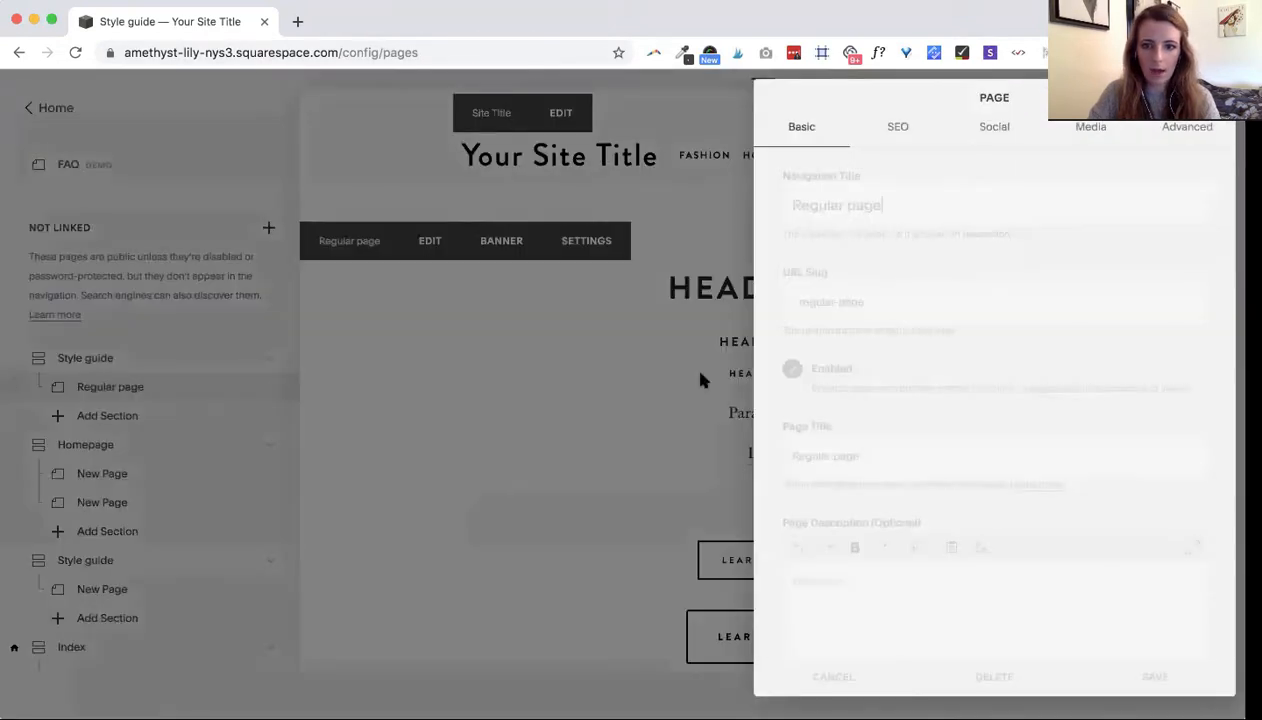
{"action": "left_click", "coordinate": [1005, 620]}
{"action": "left_click", "coordinate": [1072, 674]}
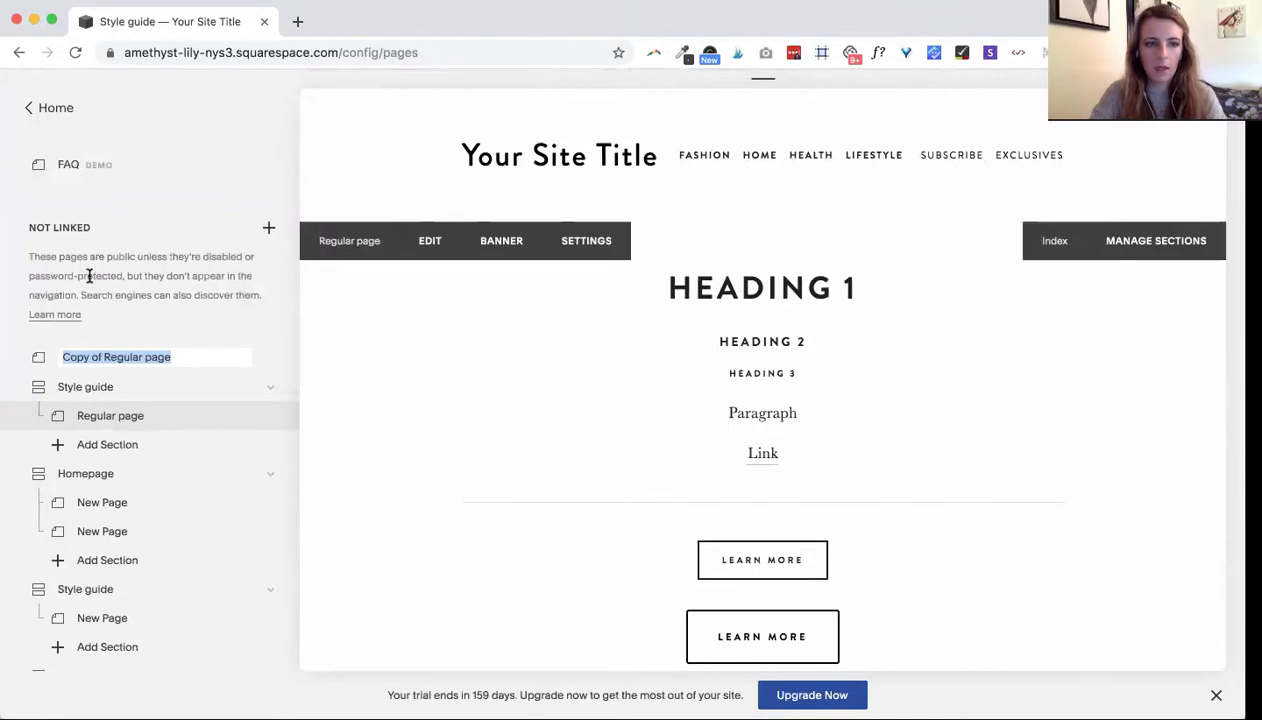
{"action": "type", "text": "Ban"}
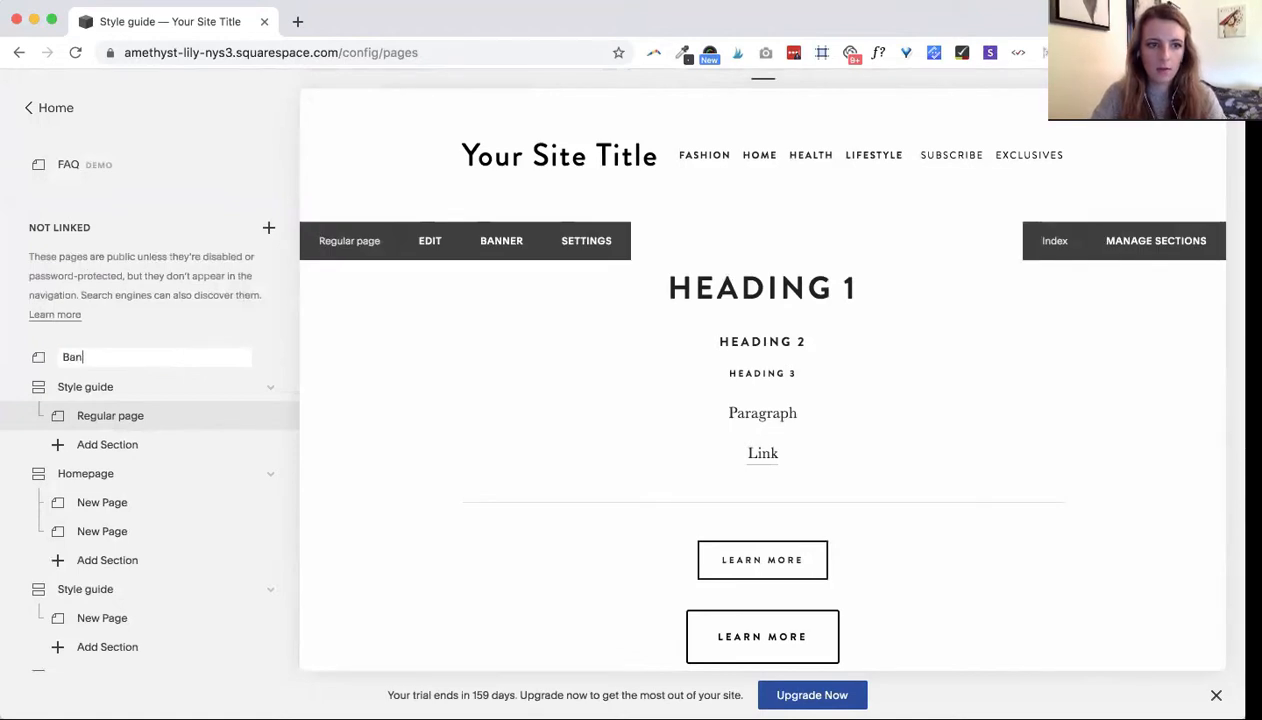
{"action": "type", "text": "ner image"}
{"action": "key", "text": "Return"}
- Move the Banner image page into the Style guide index below Regular page and open the index
{"action": "left_click", "coordinate": [115, 363]}
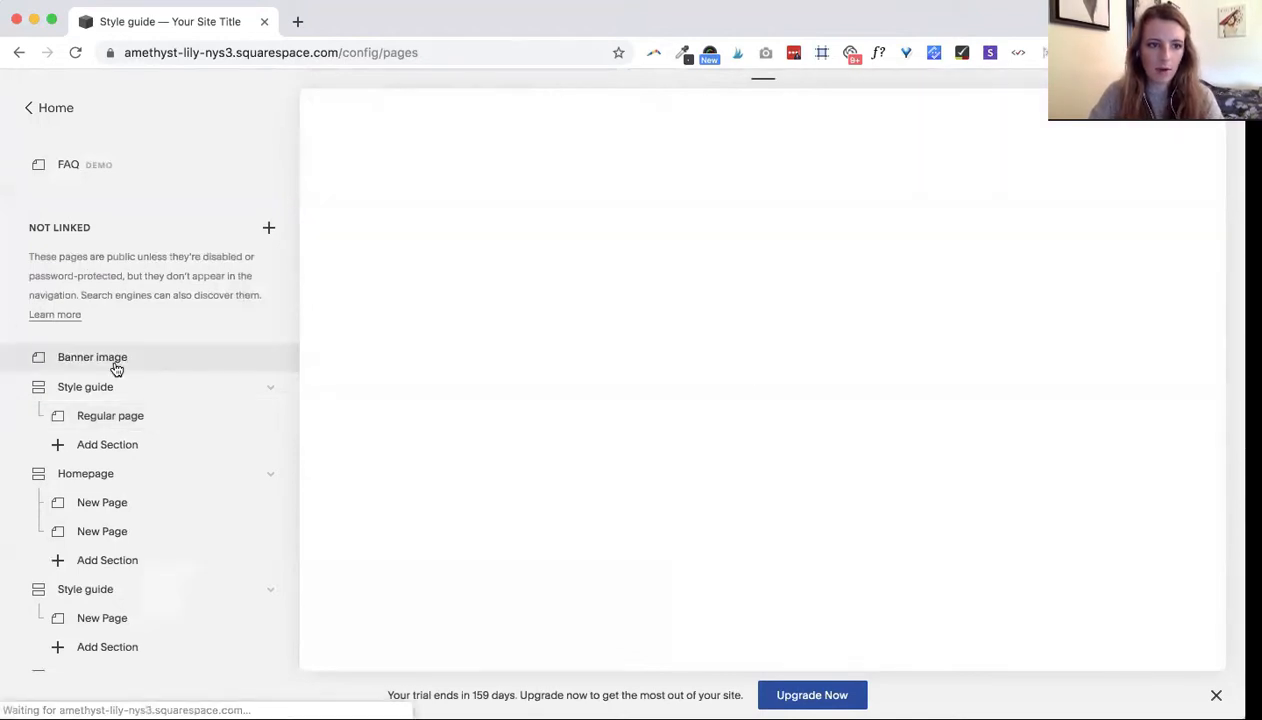
{"action": "left_click_drag", "start_coordinate": [104, 357], "coordinate": [135, 412]}
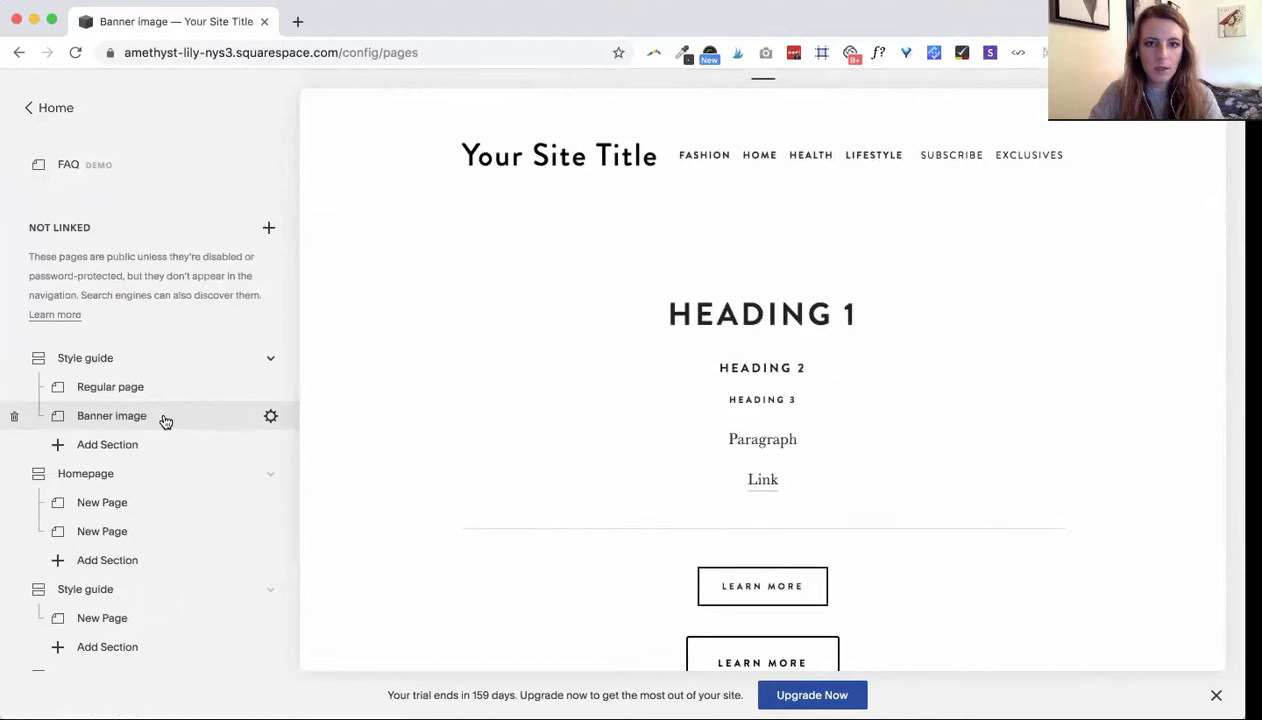
{"action": "left_click", "coordinate": [103, 364]}
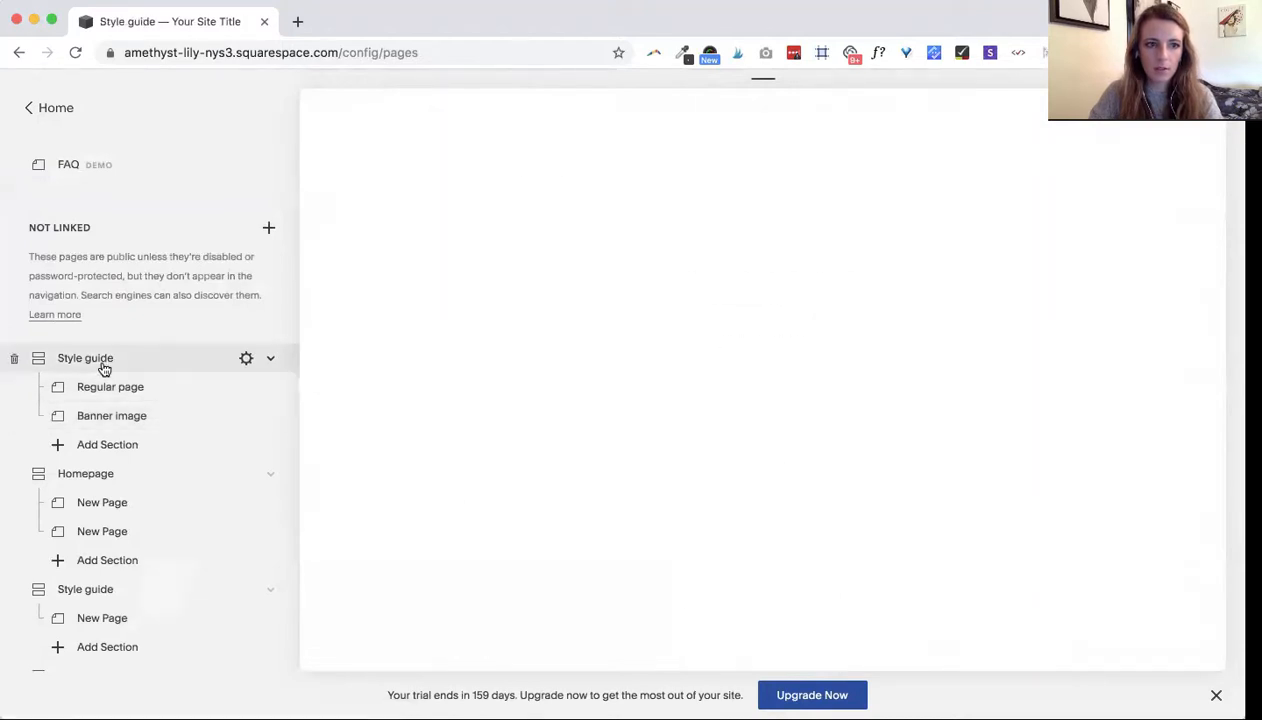
- Upload the desk photo with laptop and pink flowers as the Banner image section's banner and save it
{"action": "scroll", "coordinate": [538, 400], "scroll_direction": "down", "scroll_amount": 5}
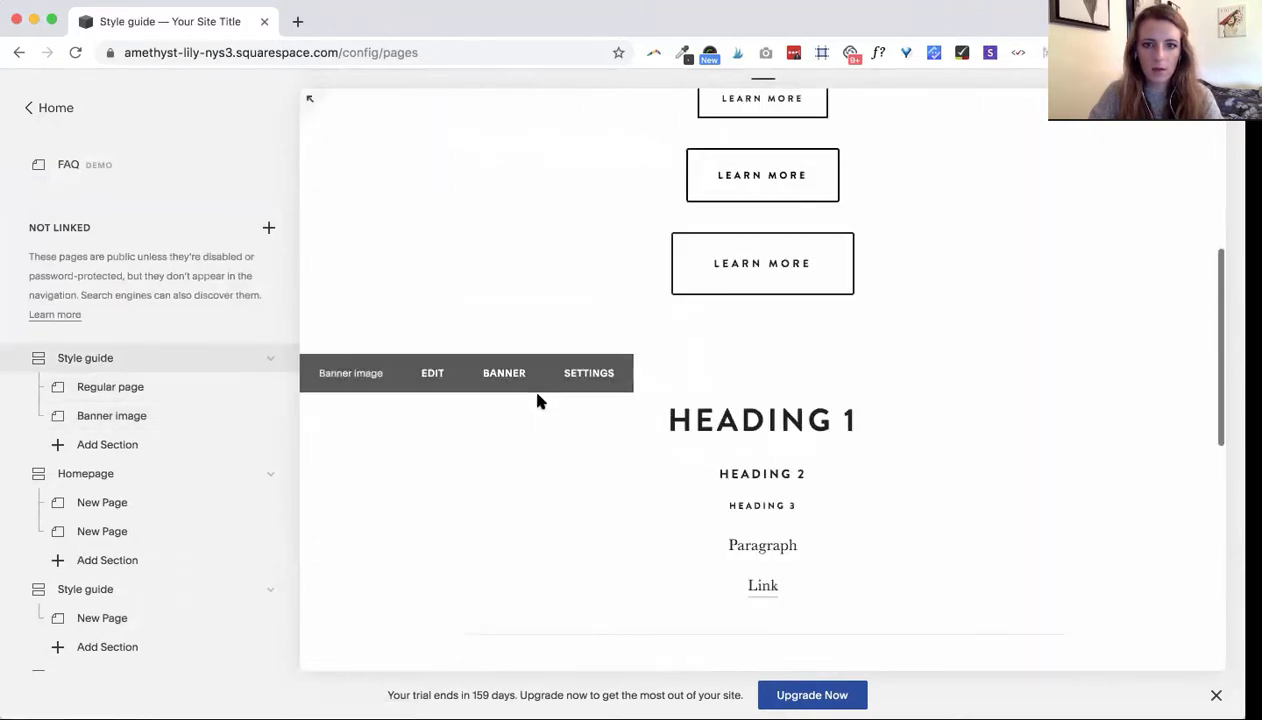
{"action": "scroll", "coordinate": [538, 400], "scroll_direction": "down", "scroll_amount": 3}
{"action": "scroll", "coordinate": [403, 296], "scroll_direction": "up", "scroll_amount": 2}
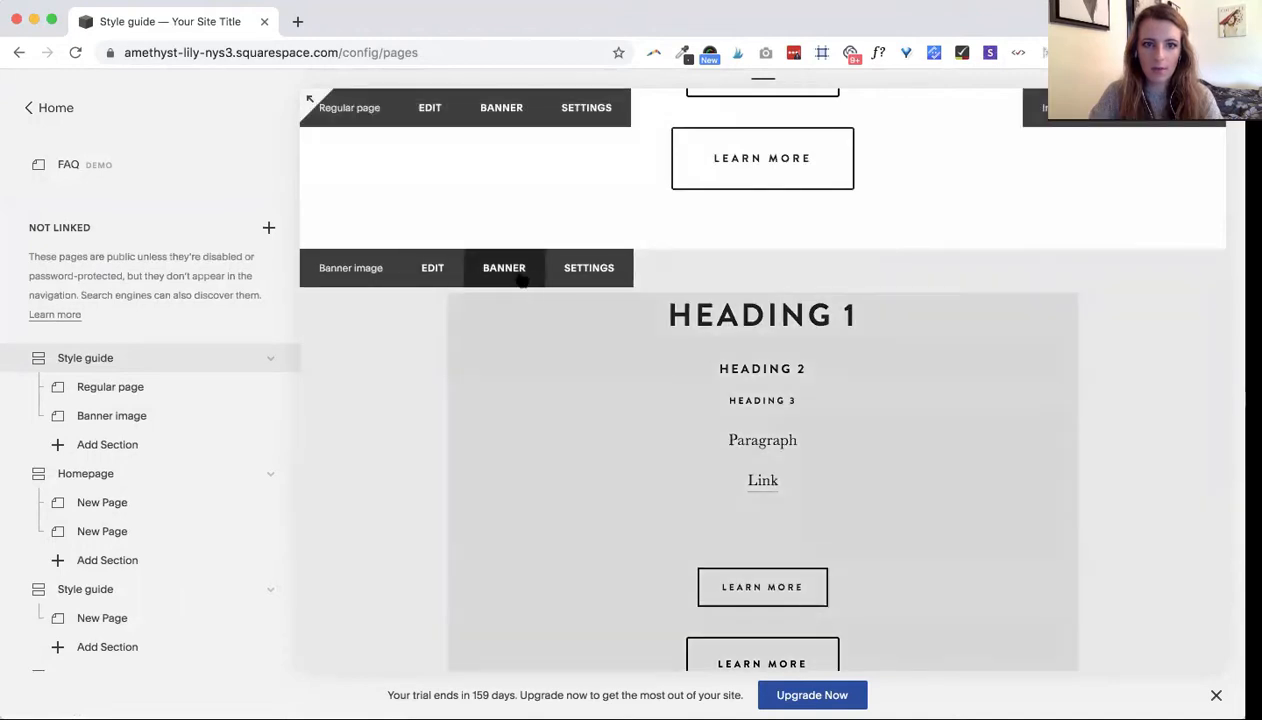
{"action": "left_click", "coordinate": [505, 270]}
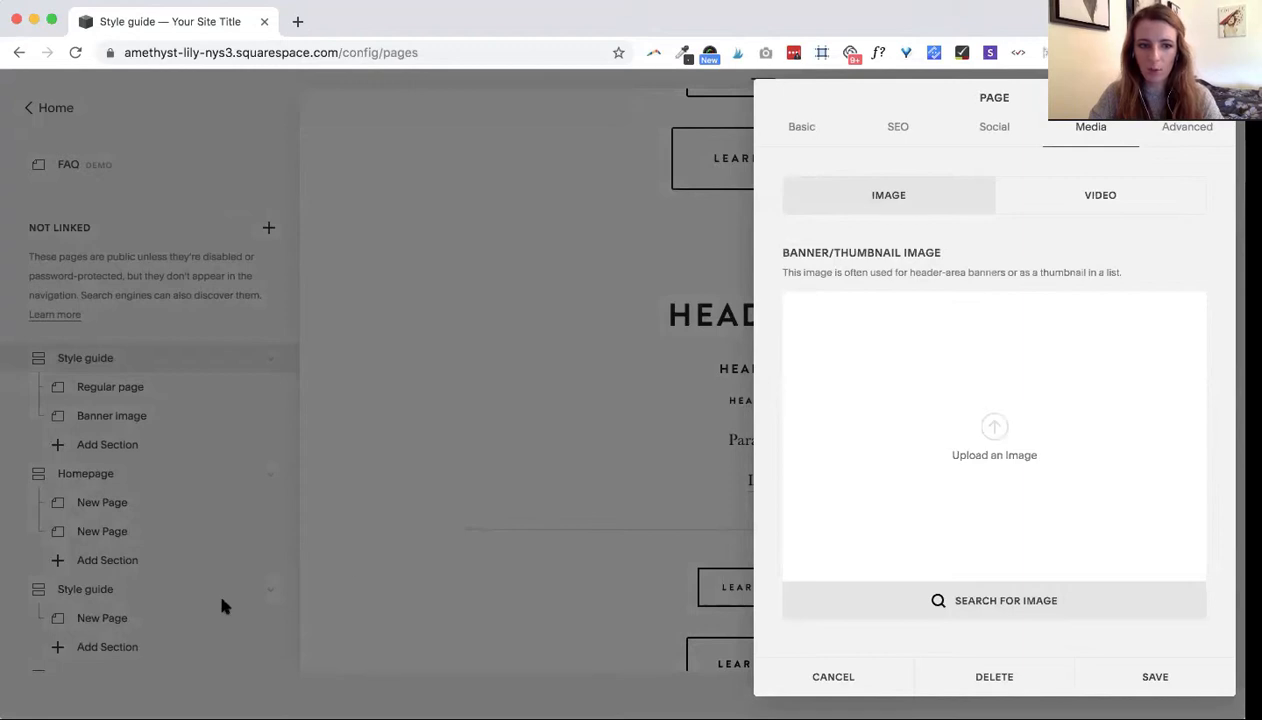
{"action": "left_click", "coordinate": [205, 716]}
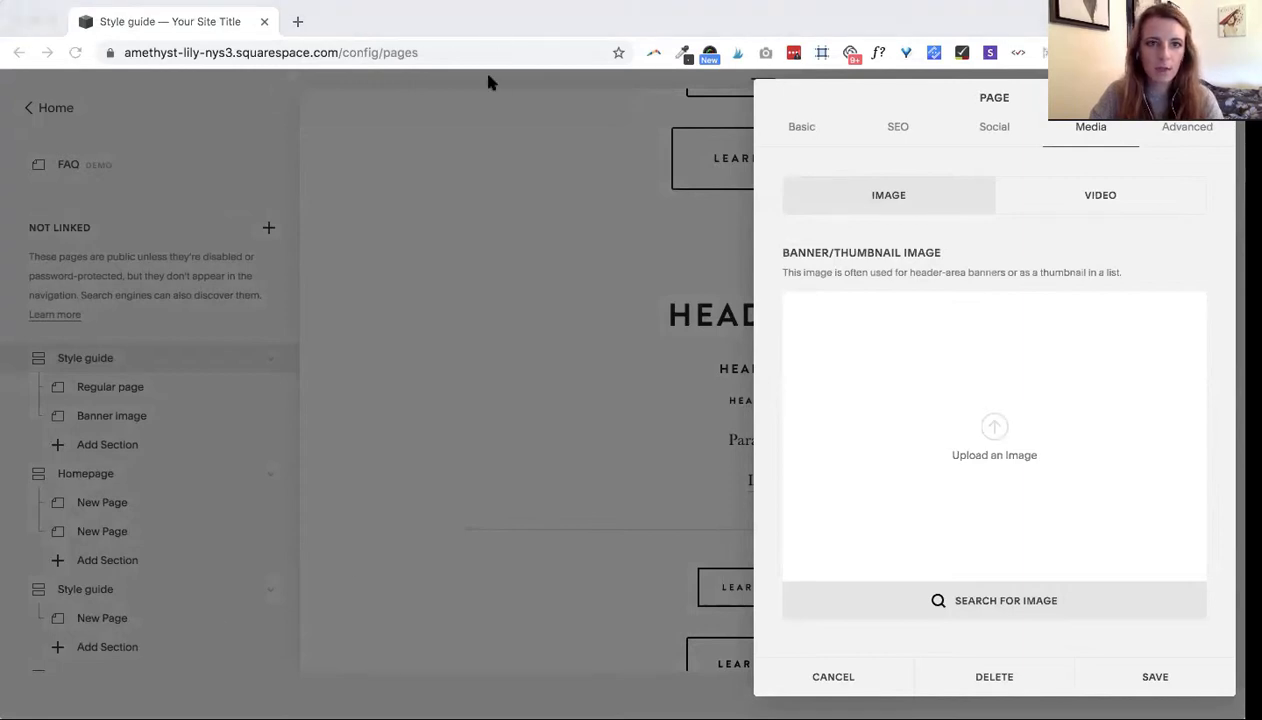
{"action": "left_click_drag", "start_coordinate": [860, 314], "coordinate": [1022, 432]}
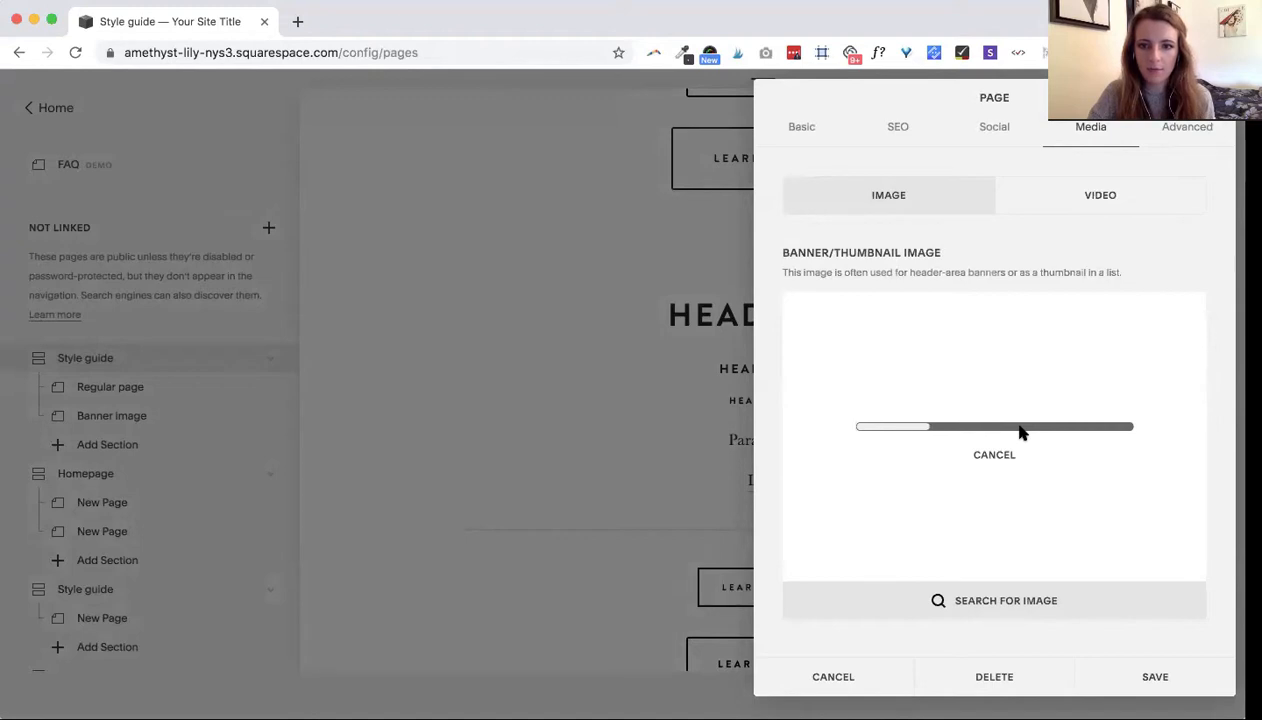
{"action": "left_click", "coordinate": [1160, 678]}
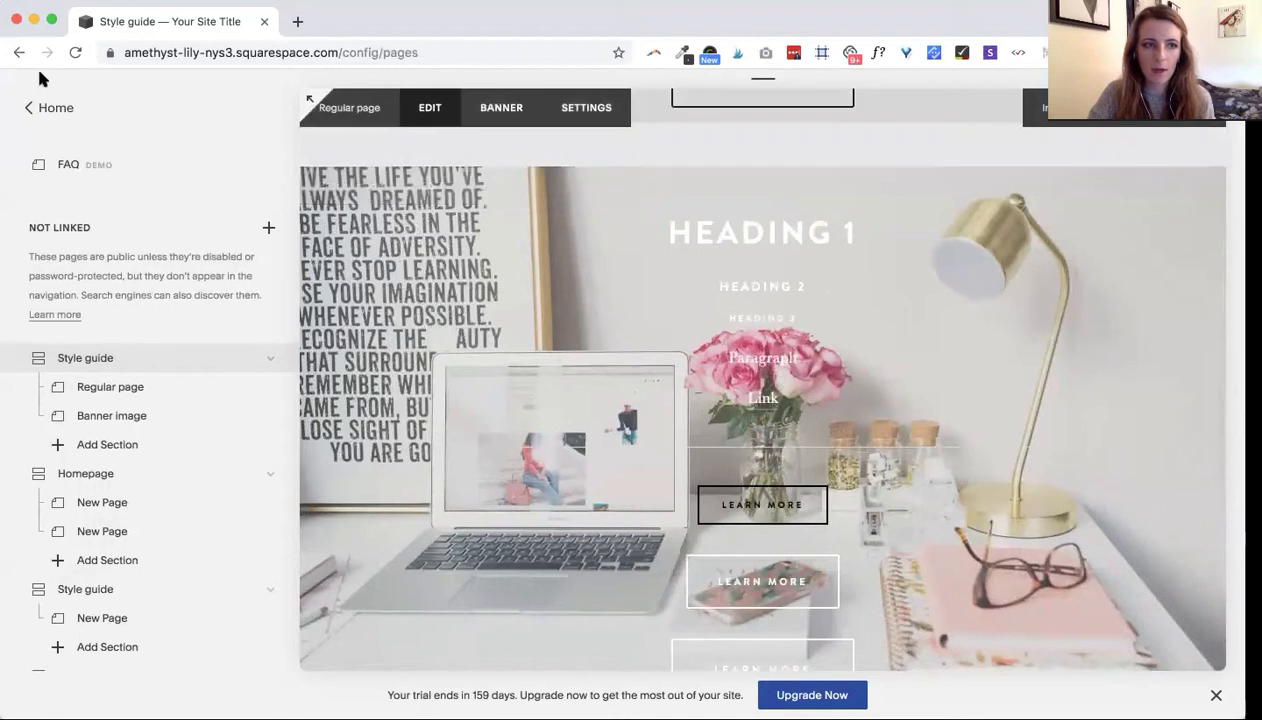
- Open the site styles and show the style settings that apply to the banner image section
{"action": "left_click", "coordinate": [45, 109]}
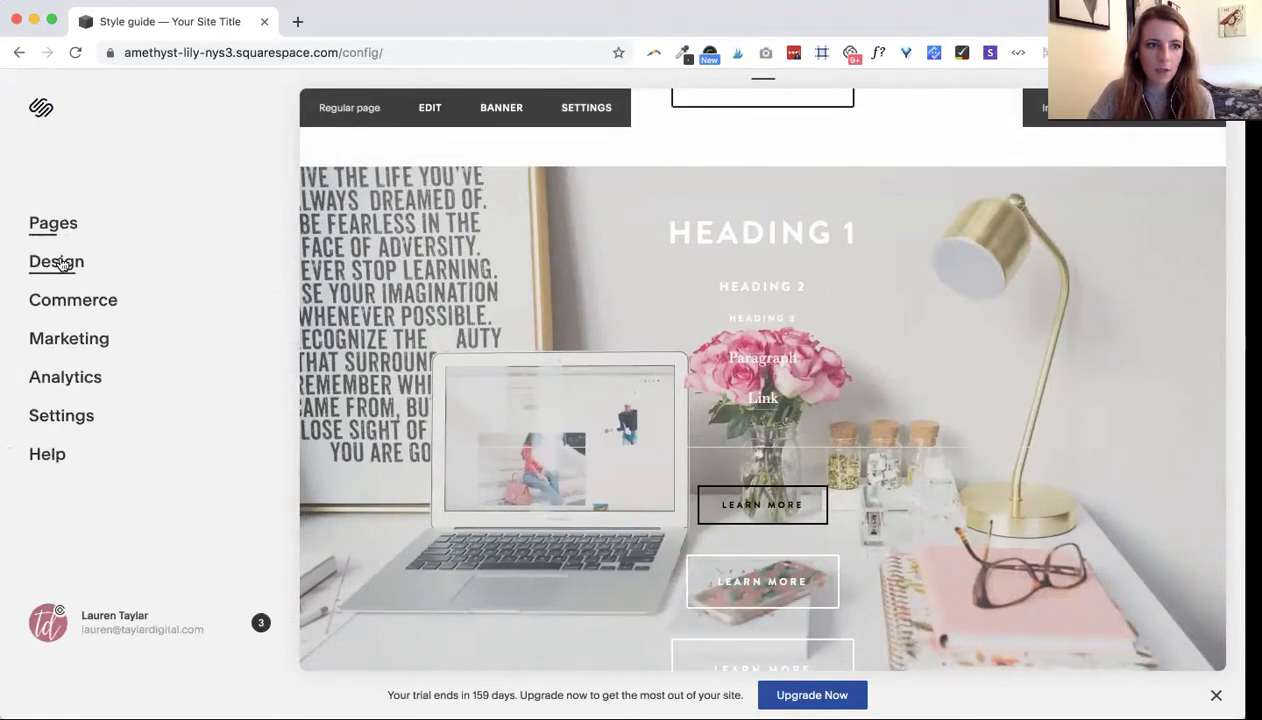
{"action": "left_click", "coordinate": [58, 261]}
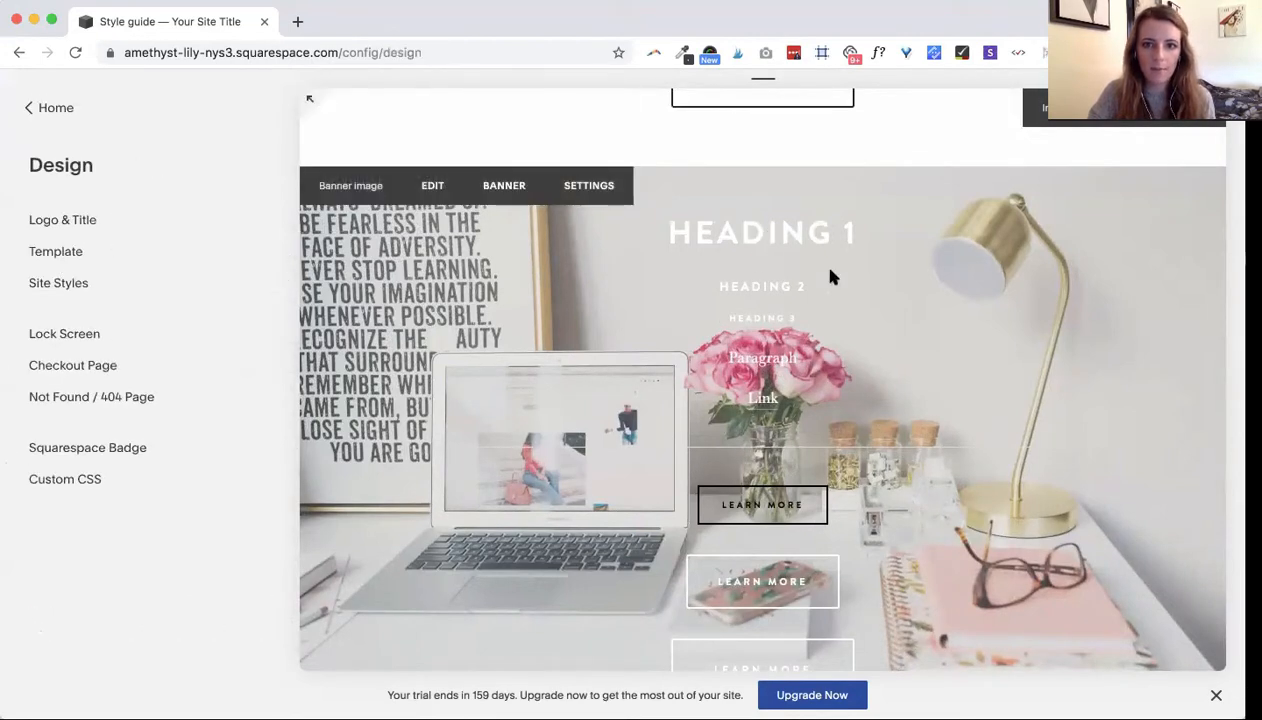
{"action": "left_click", "coordinate": [52, 285]}
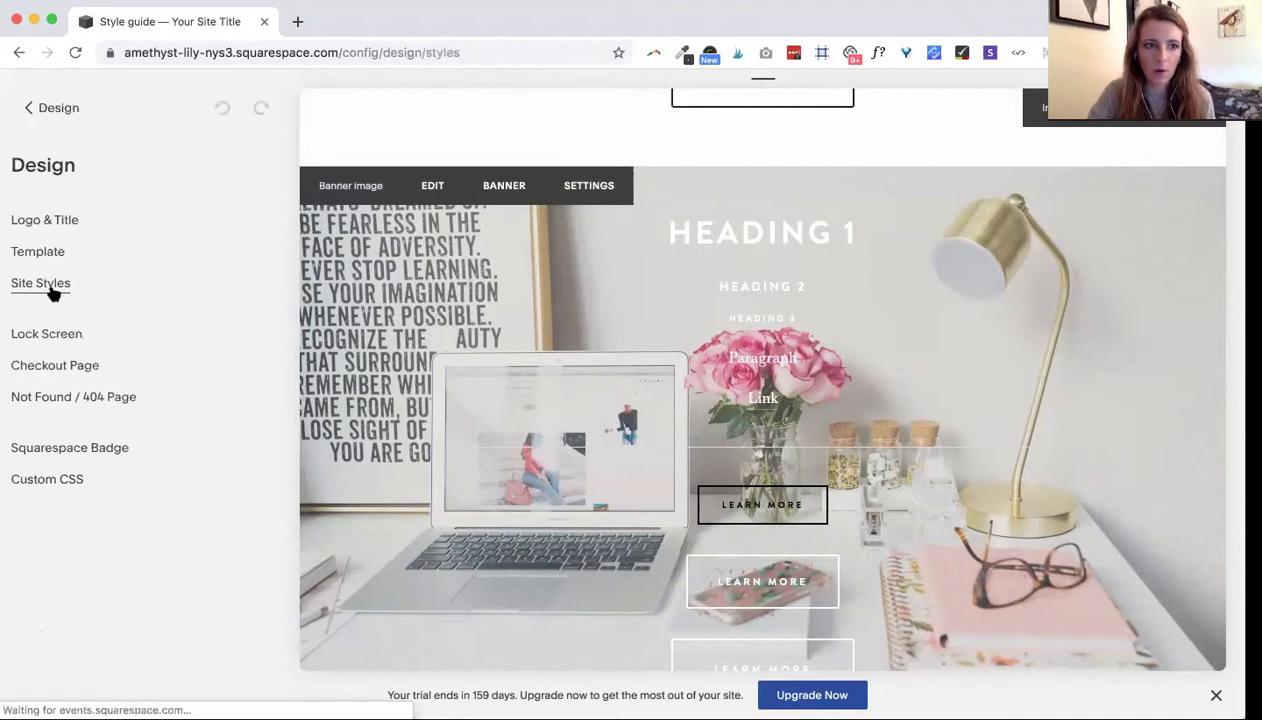
{"action": "left_click", "coordinate": [447, 247]}
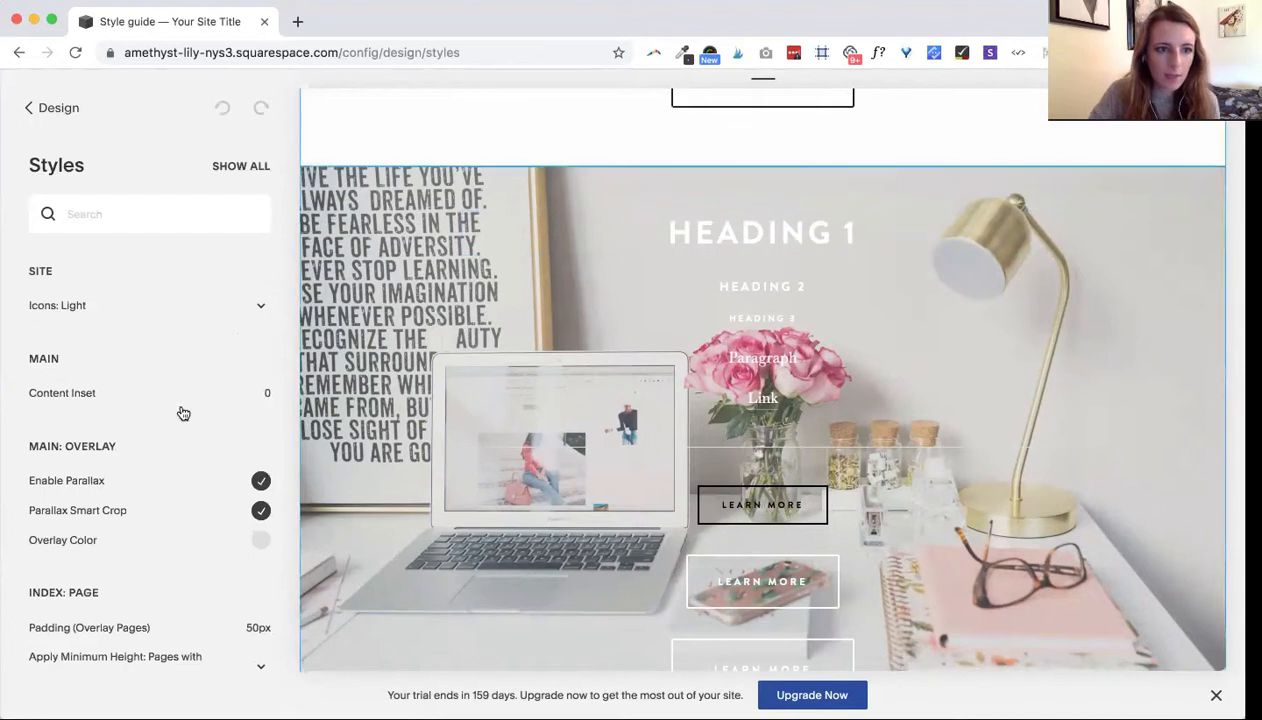
- Set the main overlay color to hsla(0, 0%, 87%, 0.7) and save the style changes
{"action": "scroll", "coordinate": [180, 414], "scroll_direction": "down", "scroll_amount": 2}
{"action": "left_click", "coordinate": [257, 440]}
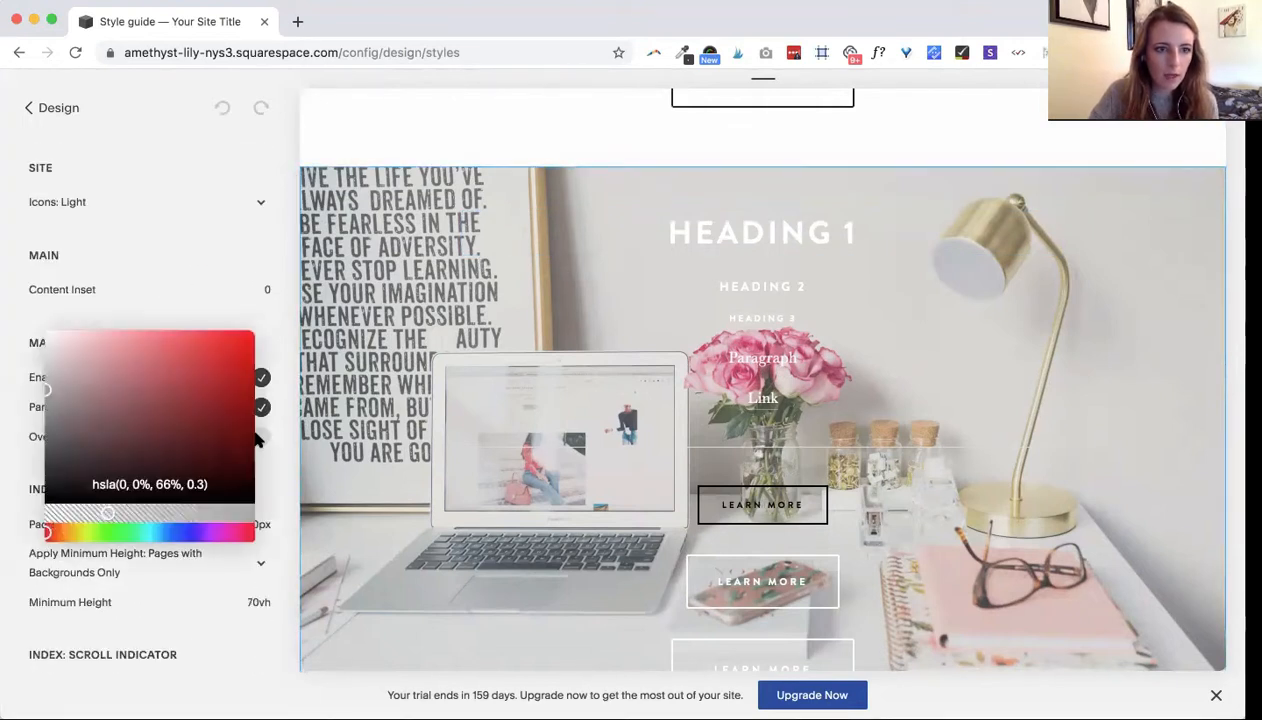
{"action": "left_click", "coordinate": [51, 362]}
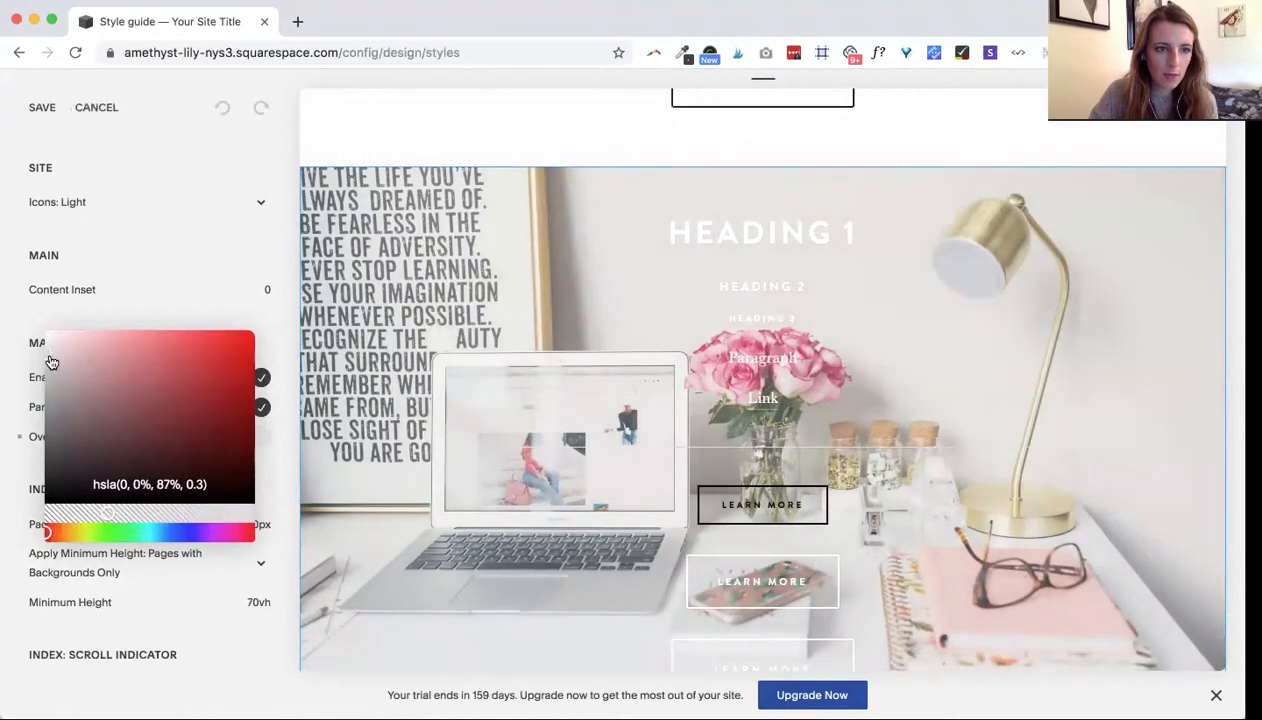
{"action": "left_click", "coordinate": [153, 516]}
{"action": "left_click", "coordinate": [176, 520]}
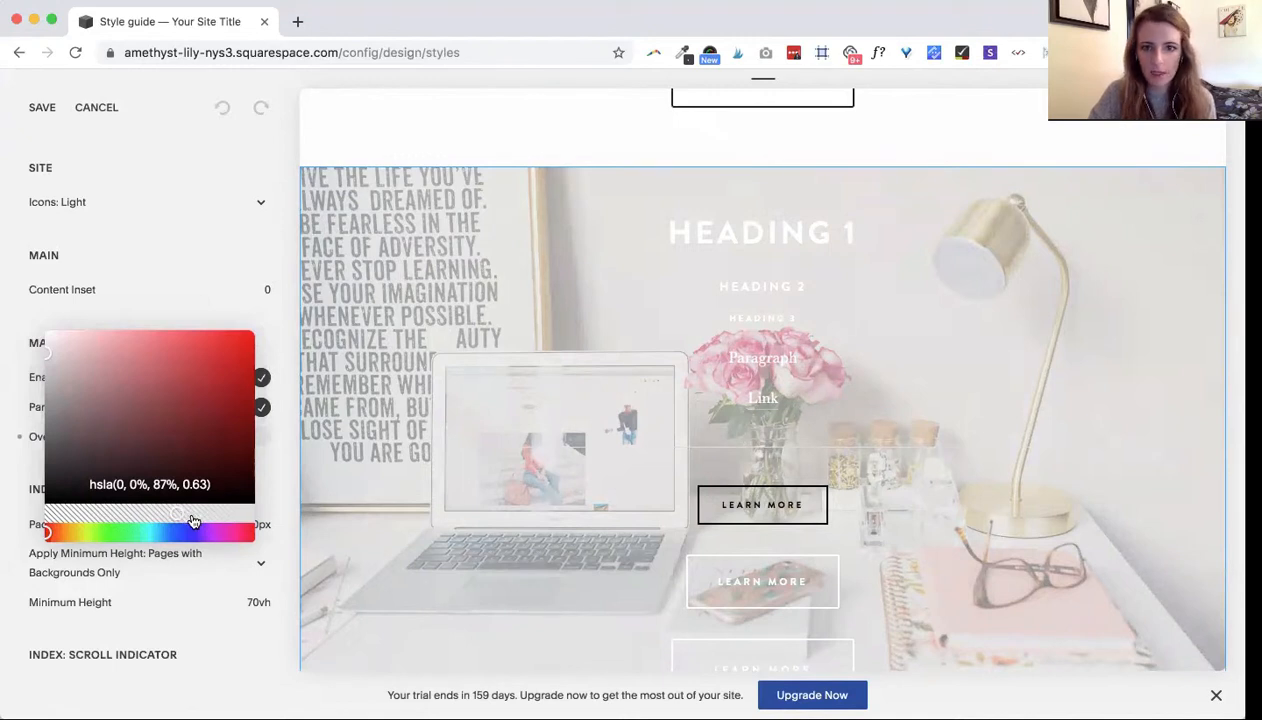
{"action": "left_click", "coordinate": [193, 520]}
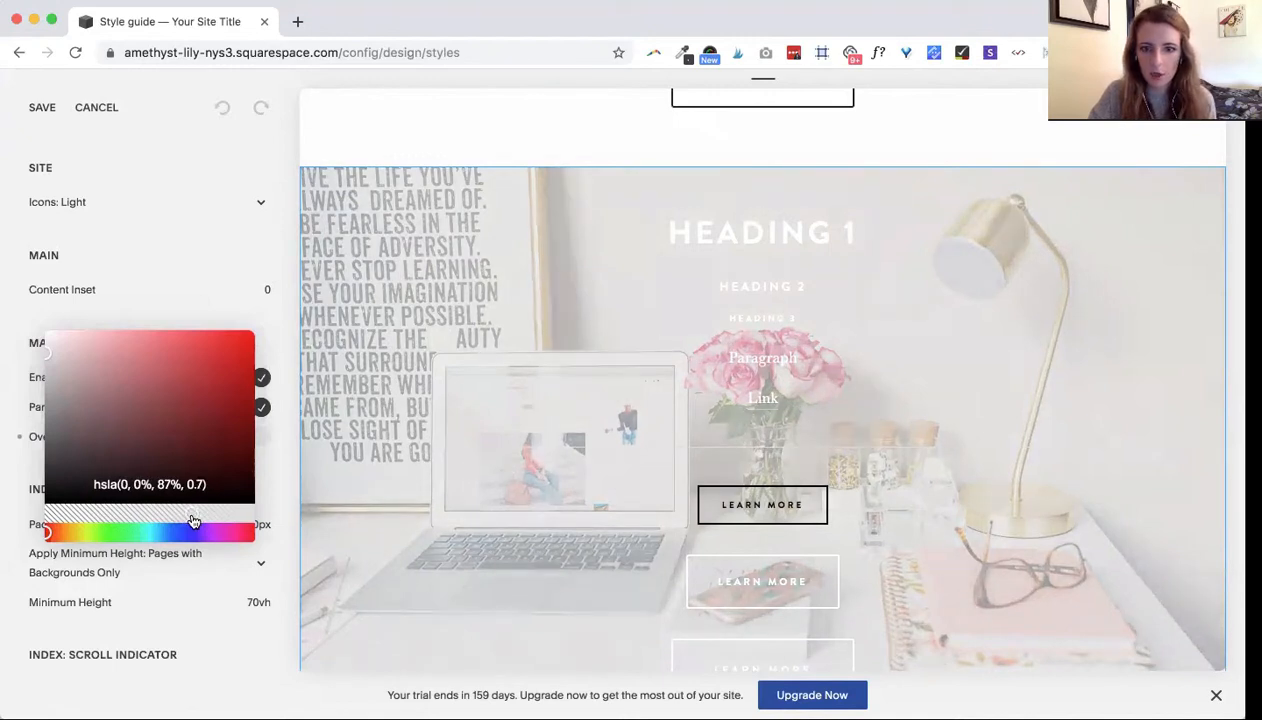
{"action": "left_click", "coordinate": [119, 152]}
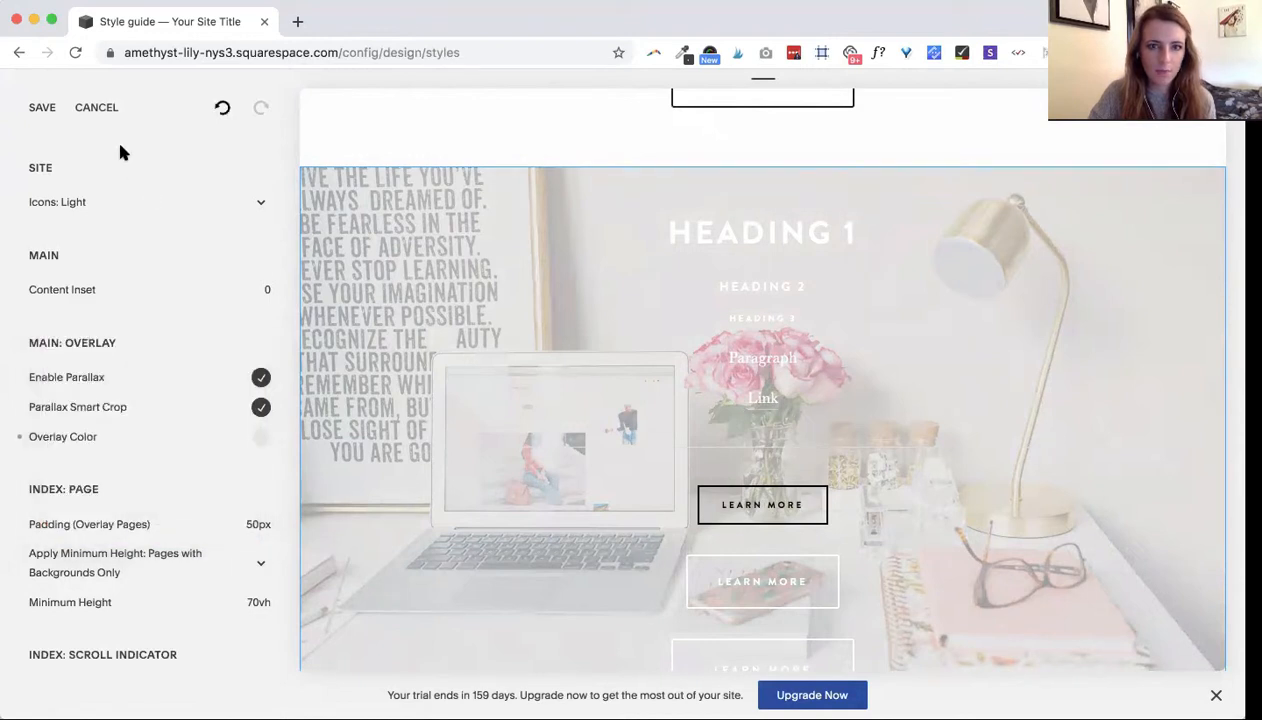
{"action": "left_click", "coordinate": [44, 109]}
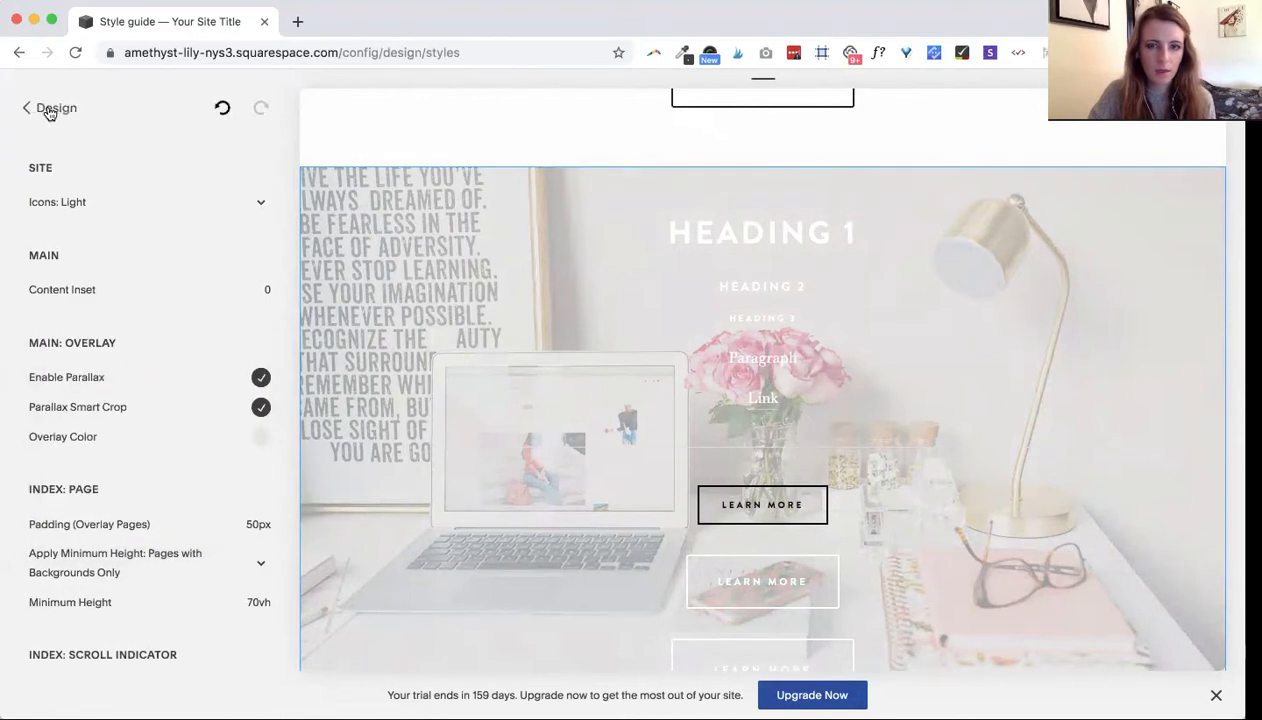
- Set the Heading 1 font to Dosis with weight 500 and widen its letter spacing
{"action": "scroll", "coordinate": [458, 219], "scroll_direction": "down", "scroll_amount": 2}
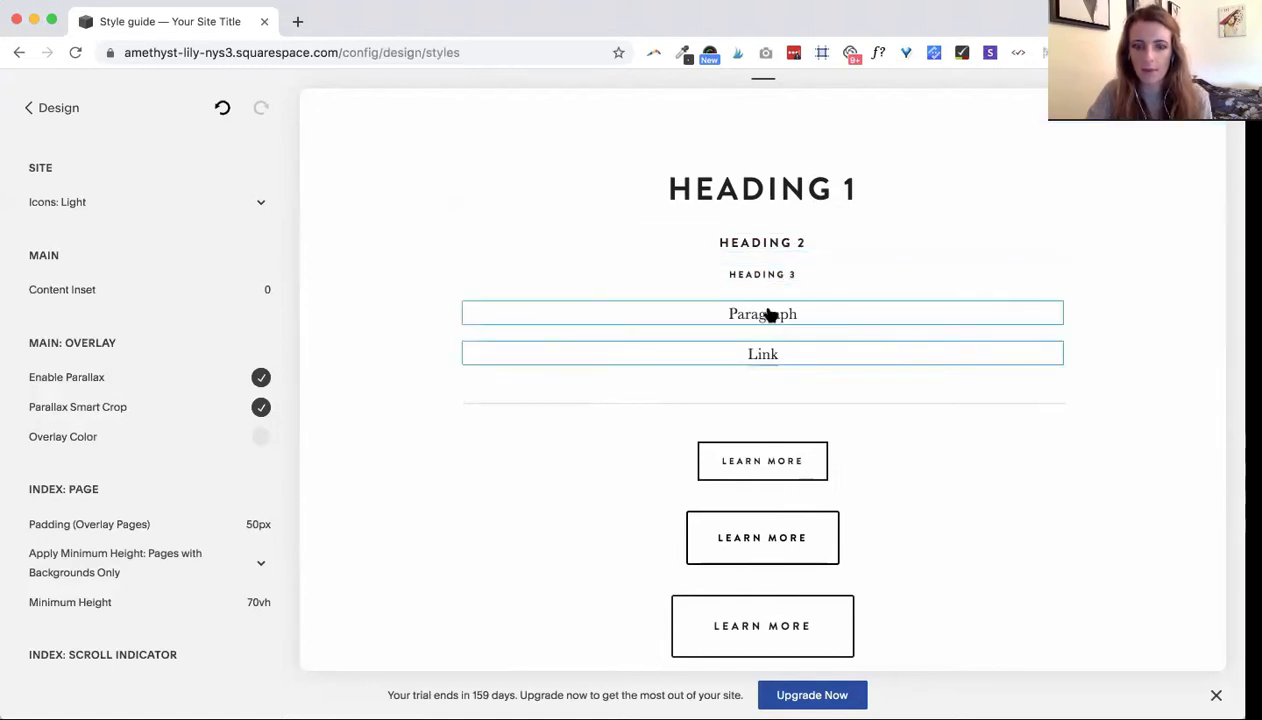
{"action": "left_click", "coordinate": [806, 200]}
{"action": "left_click", "coordinate": [73, 303]}
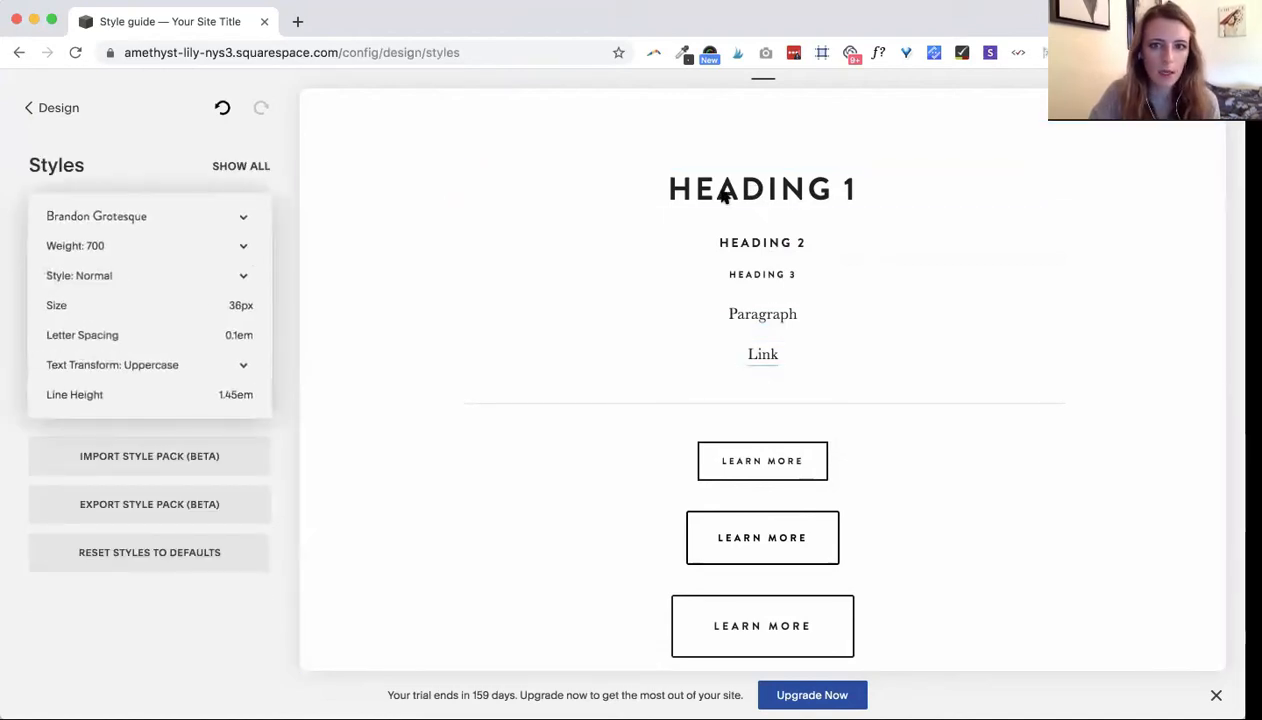
{"action": "left_click", "coordinate": [139, 219]}
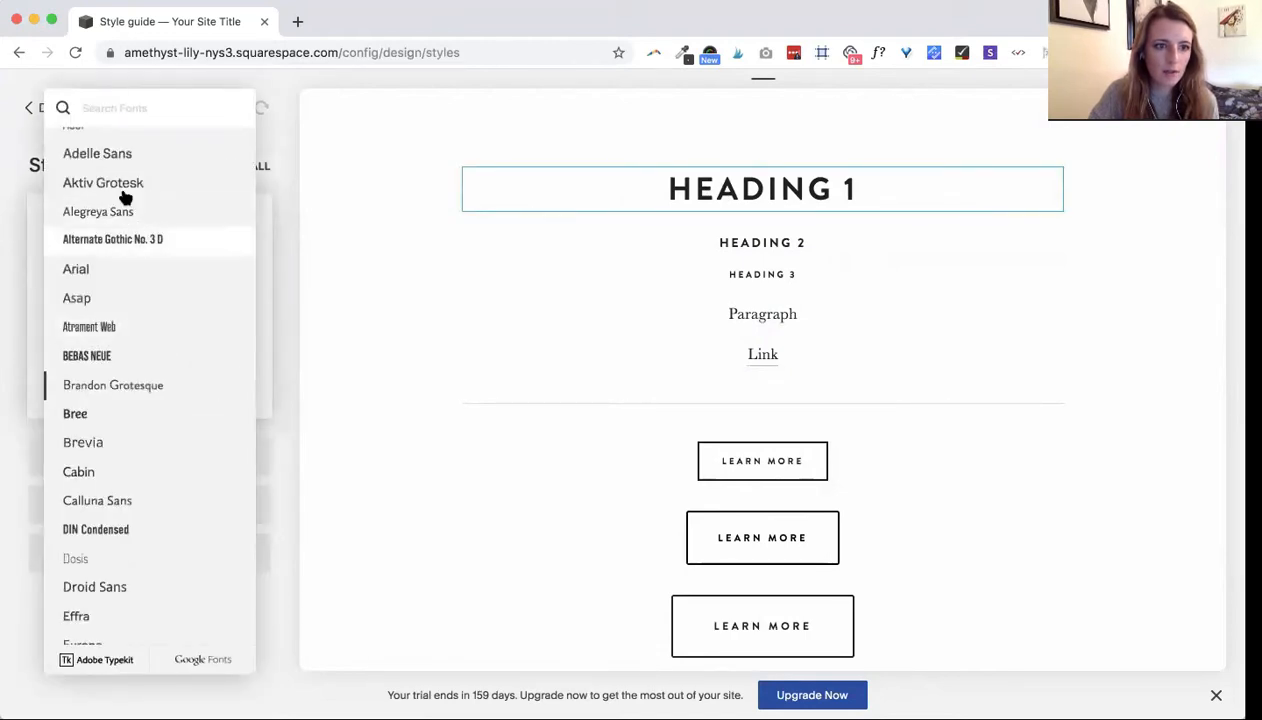
{"action": "scroll", "coordinate": [178, 356], "scroll_direction": "down", "scroll_amount": 4}
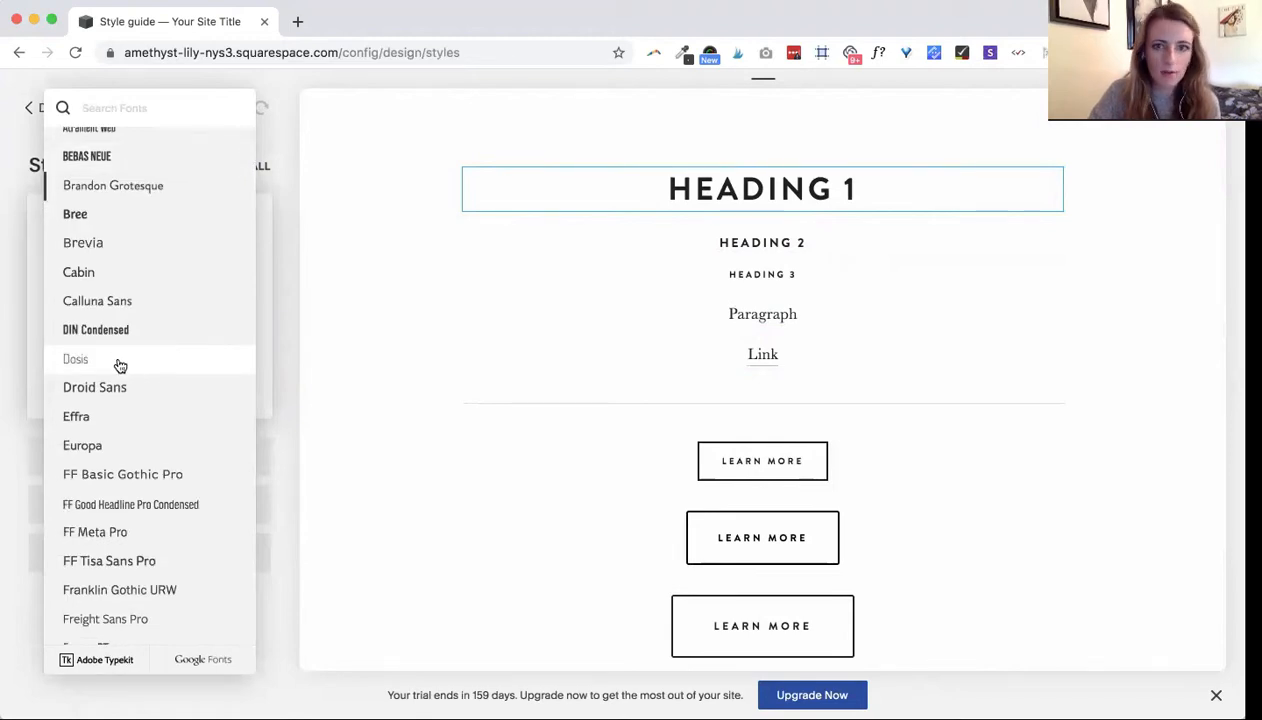
{"action": "left_click", "coordinate": [266, 262]}
{"action": "left_click", "coordinate": [134, 257]}
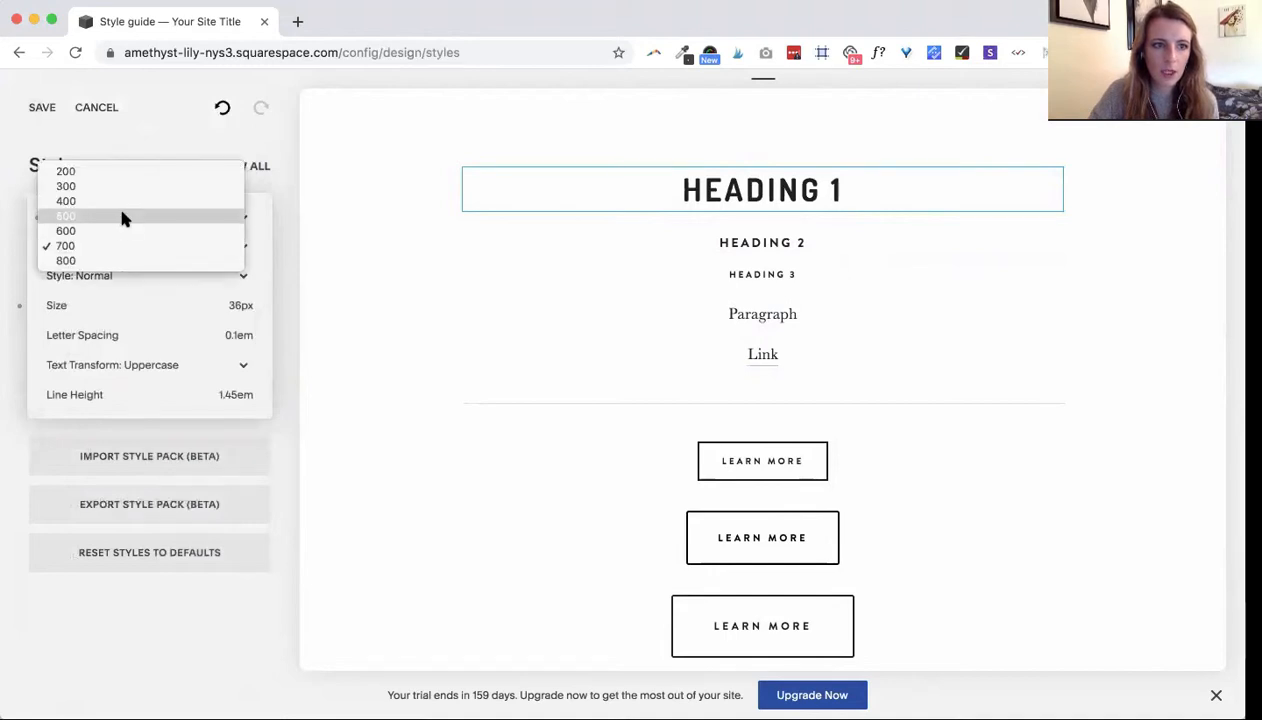
{"action": "left_click", "coordinate": [121, 218]}
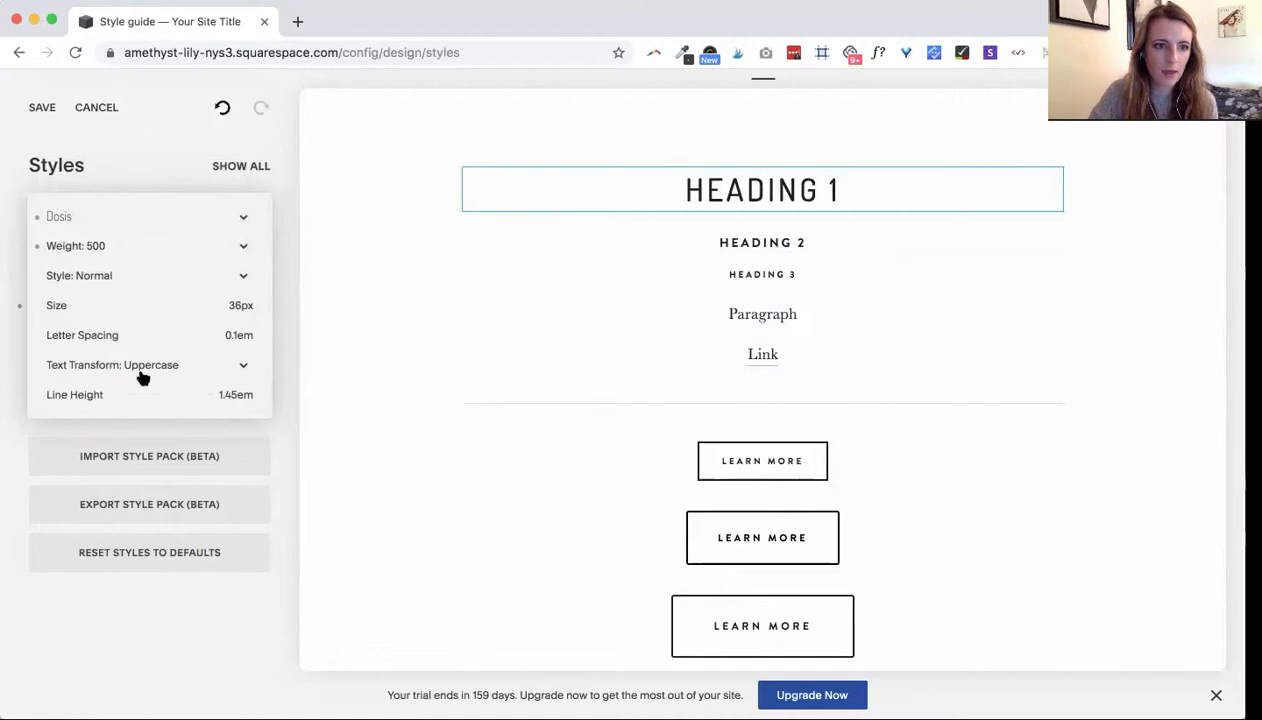
{"action": "mouse_move", "coordinate": [55, 335]}
{"action": "left_mouse_down"}
{"action": "mouse_move", "coordinate": [68, 335]}
{"action": "mouse_move", "coordinate": [55, 335]}
{"action": "left_mouse_up"}
- Set the Heading 3 font to Dosis at 15px with weight 400
{"action": "left_click", "coordinate": [762, 275]}
{"action": "mouse_move", "coordinate": [124, 305]}
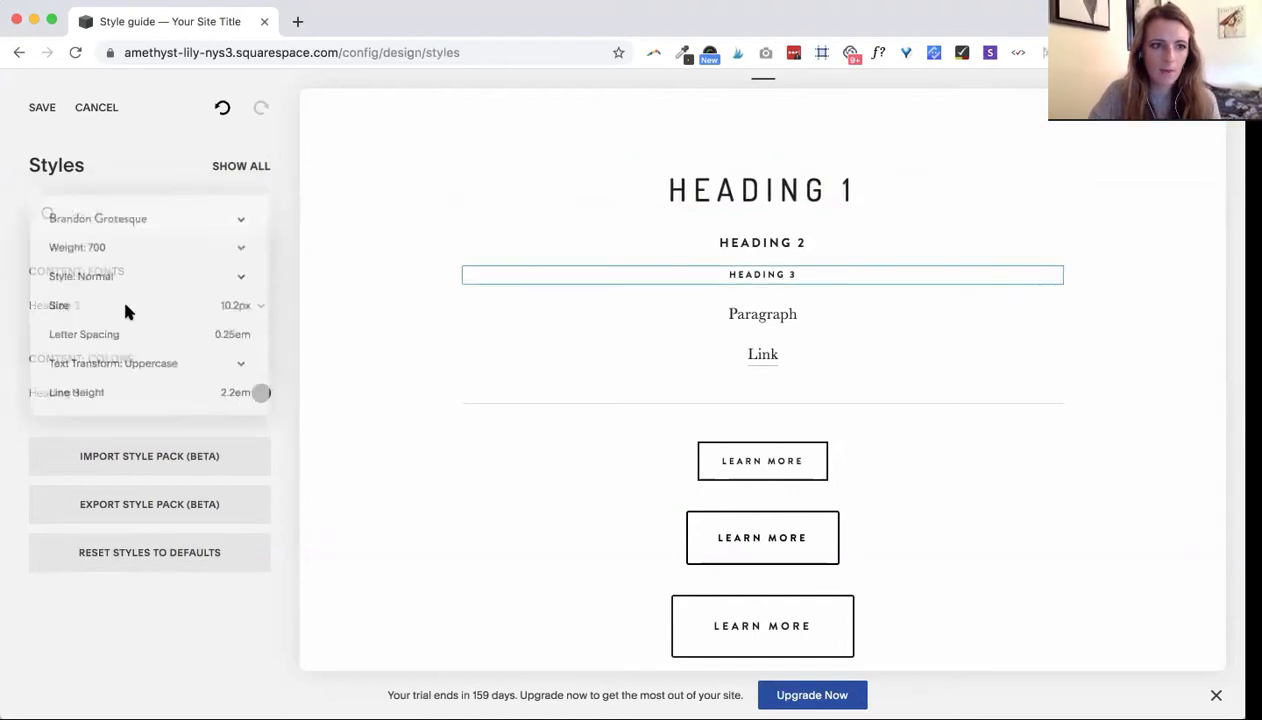
{"action": "left_click", "coordinate": [121, 218]}
{"action": "type", "text": "dosi"}
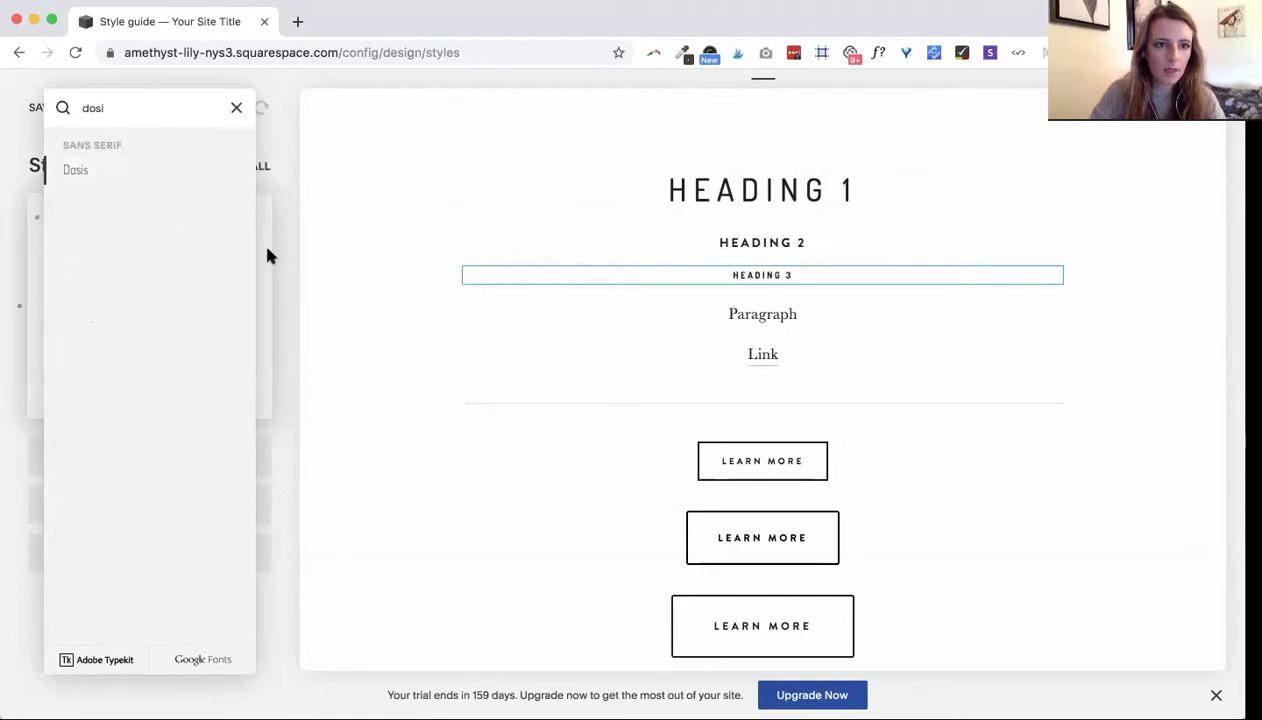
{"action": "key", "text": "Return"}
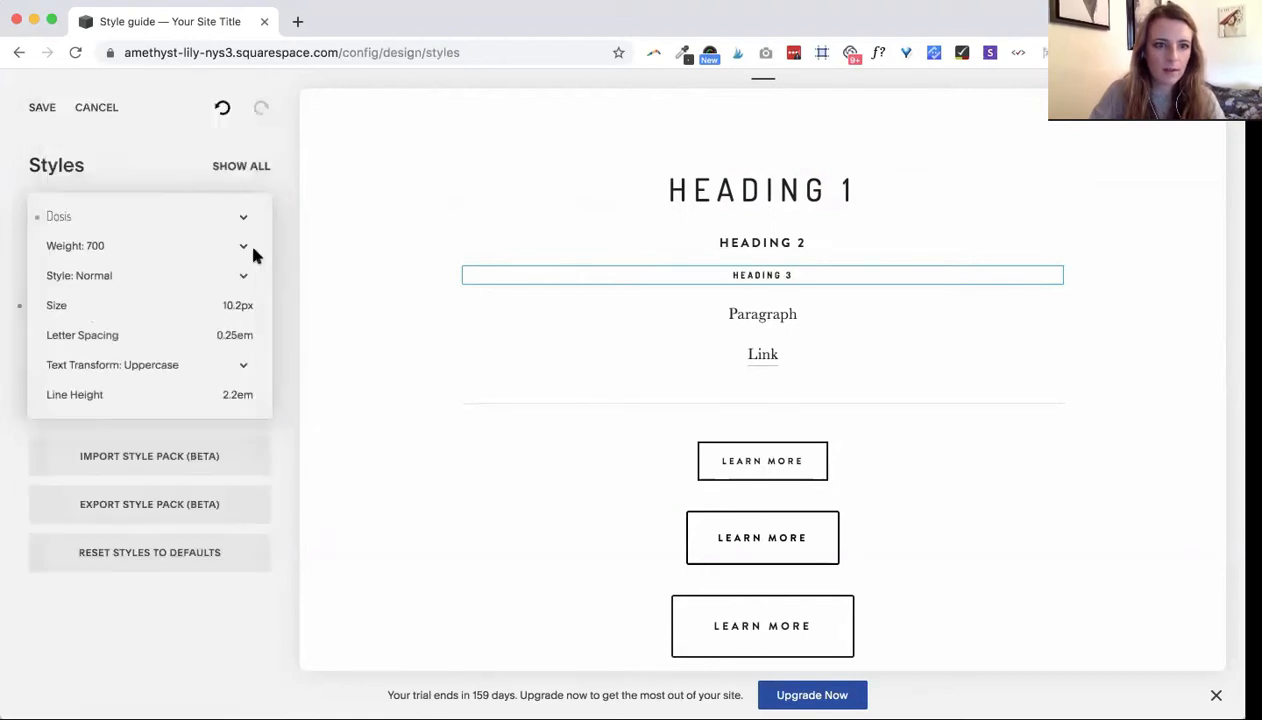
{"action": "left_click_drag", "start_coordinate": [56, 304], "coordinate": [62, 304]}
{"action": "left_click", "coordinate": [58, 245]}
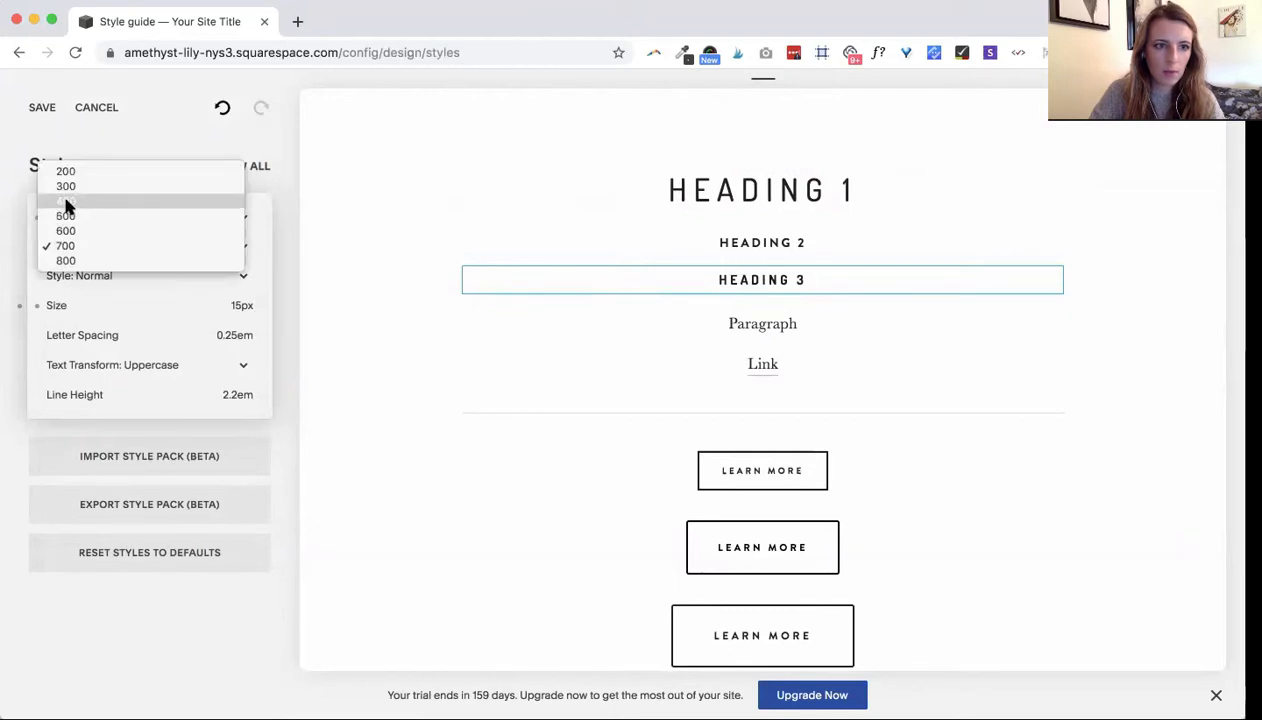
{"action": "left_click", "coordinate": [62, 201]}
{"action": "left_click", "coordinate": [743, 484]}
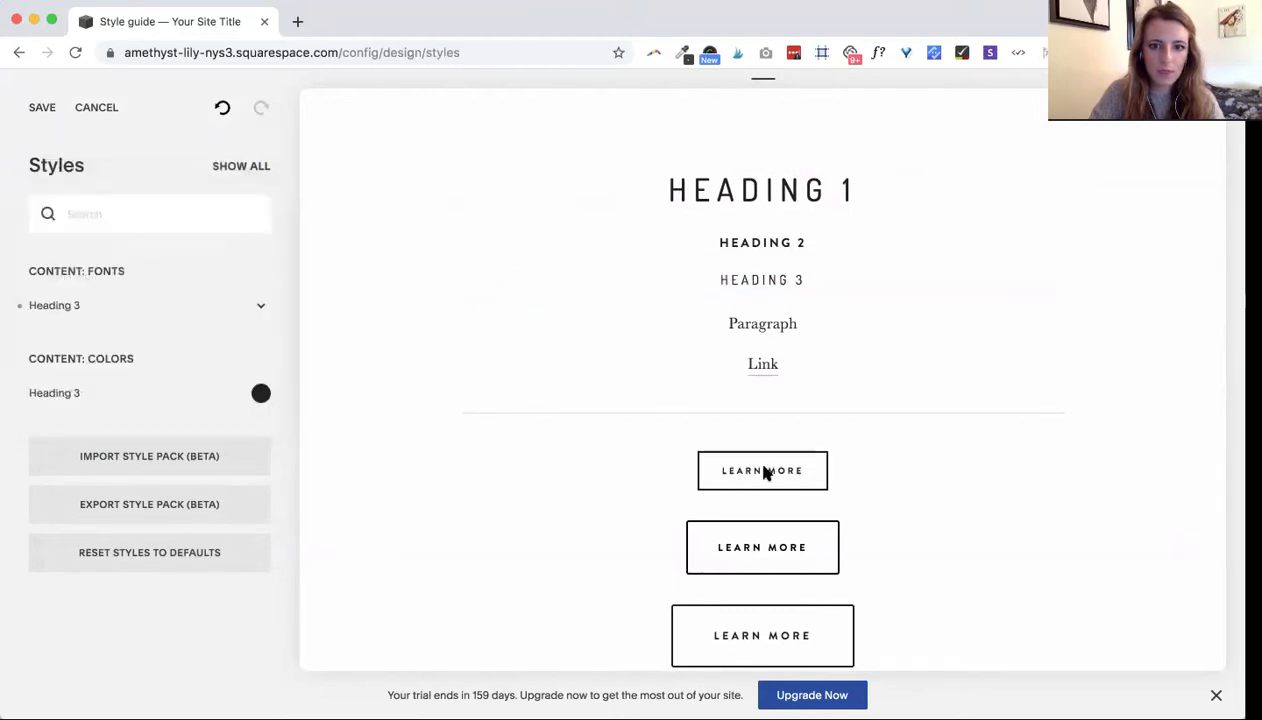
- Change the small button block's font to Dosis
{"action": "left_click", "coordinate": [760, 472]}
{"action": "left_click", "coordinate": [72, 400]}
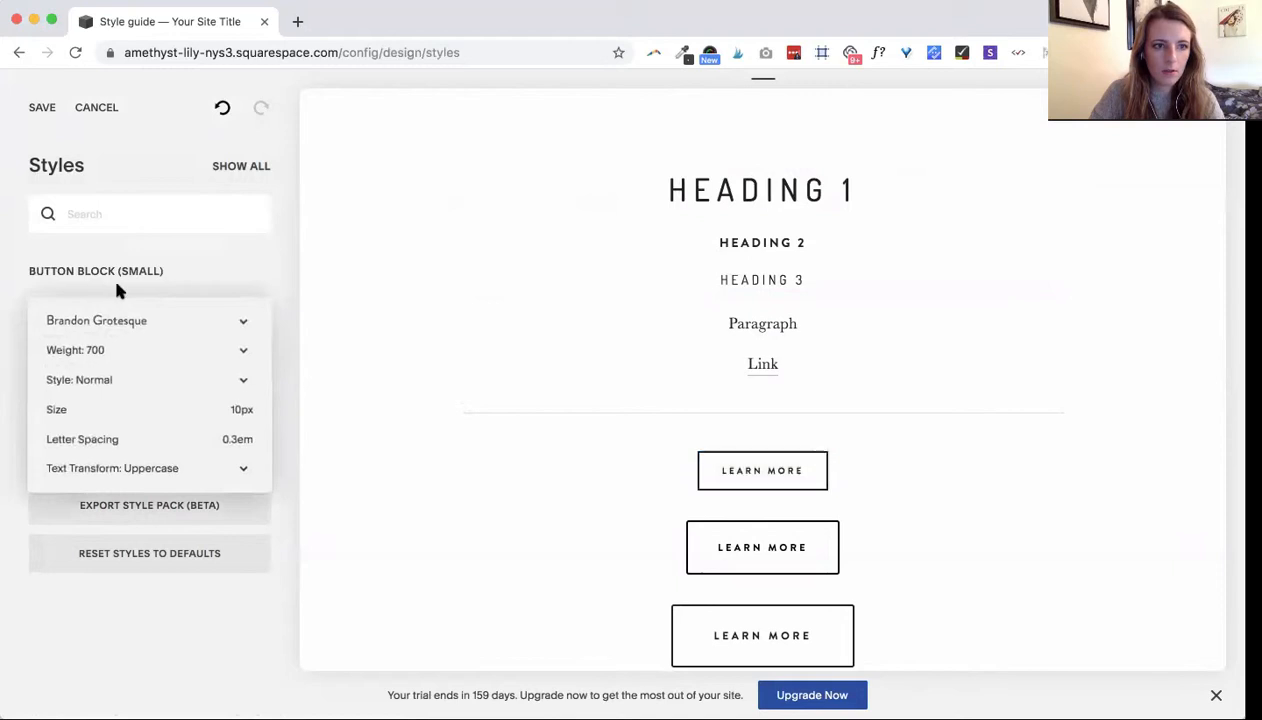
{"action": "left_click", "coordinate": [114, 320]}
{"action": "type", "text": "dosis"}
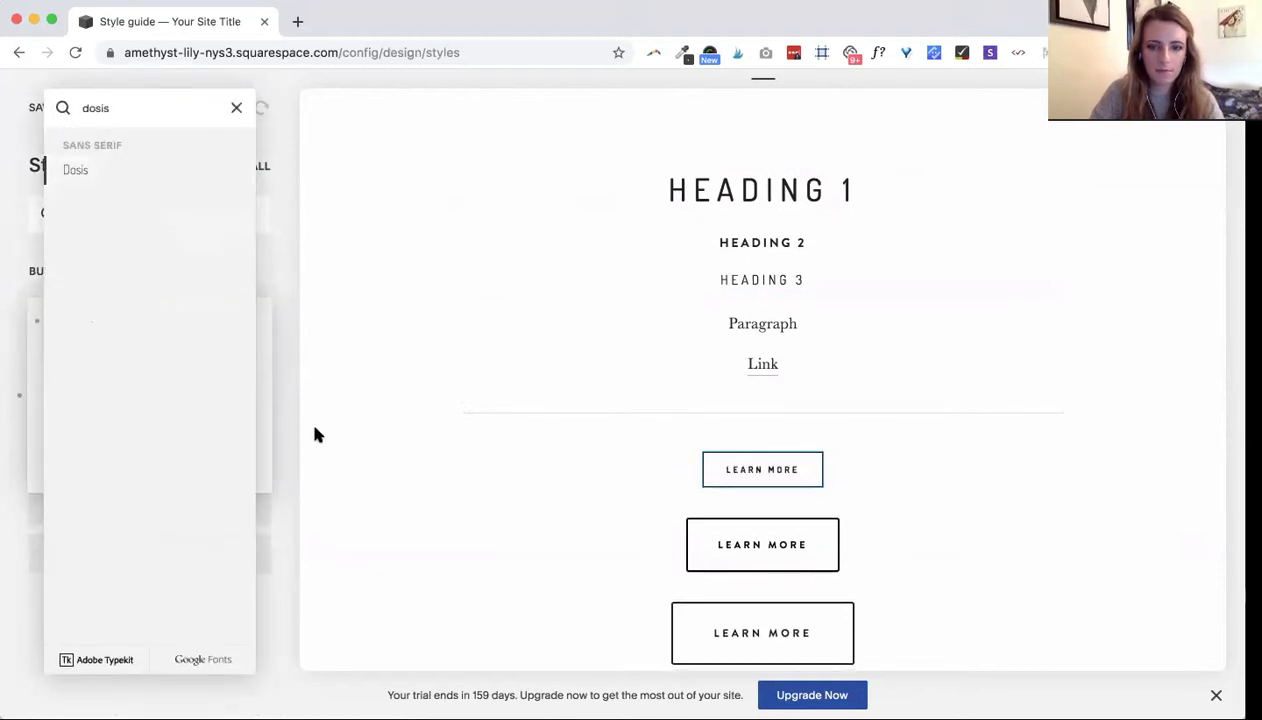
{"action": "left_click", "coordinate": [256, 326]}
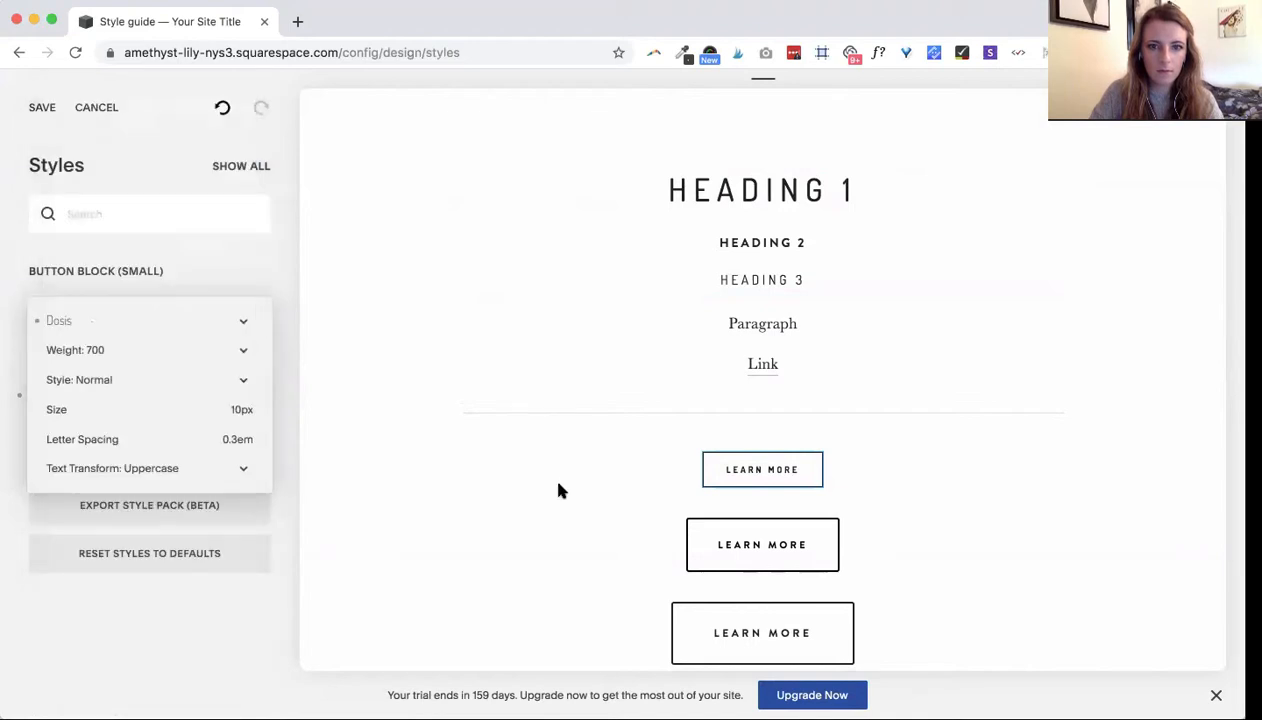
{"action": "left_click", "coordinate": [857, 592]}
- Change the medium button block's font to Dosis
{"action": "left_click", "coordinate": [757, 545]}
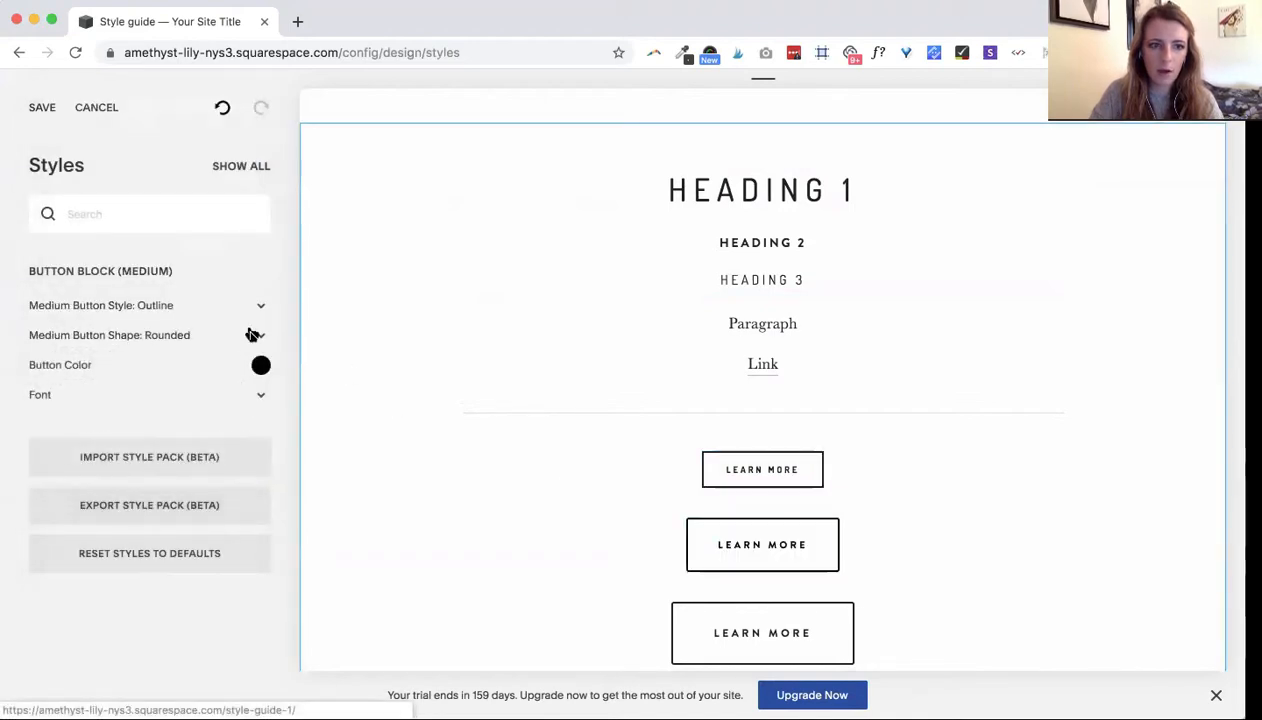
{"action": "left_click", "coordinate": [218, 399]}
{"action": "left_click", "coordinate": [141, 324]}
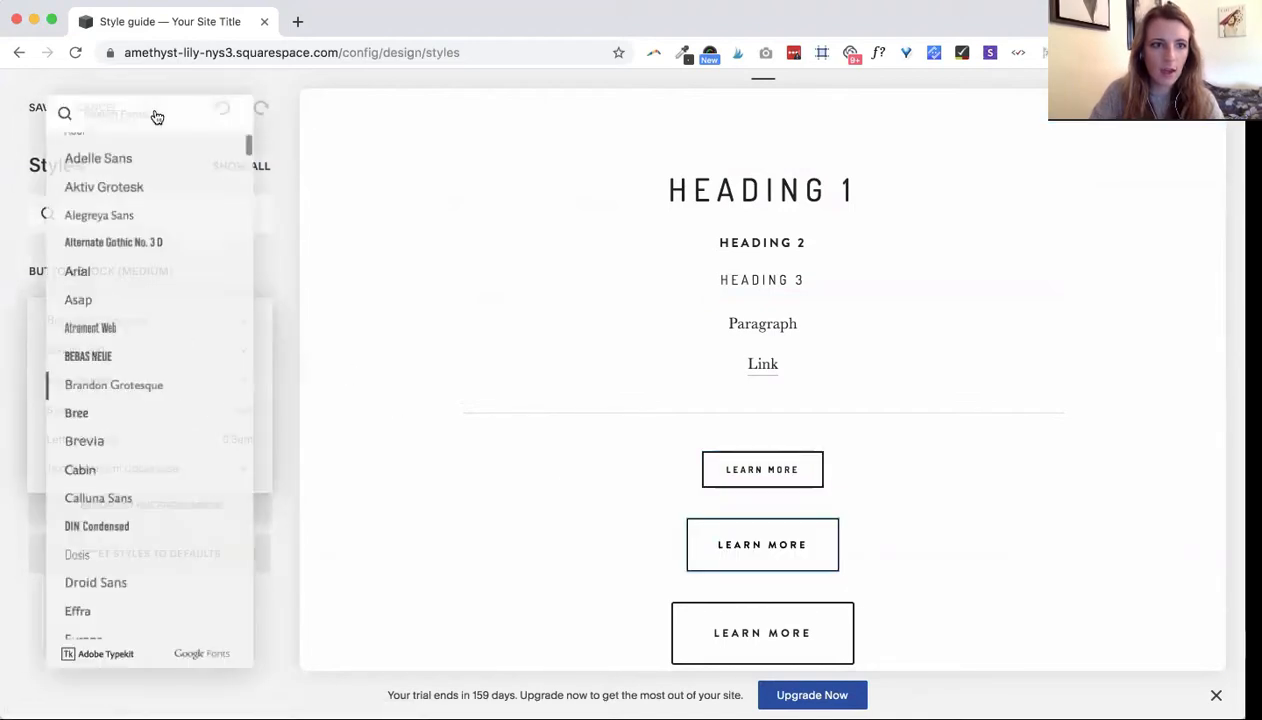
{"action": "type", "text": "dosis"}
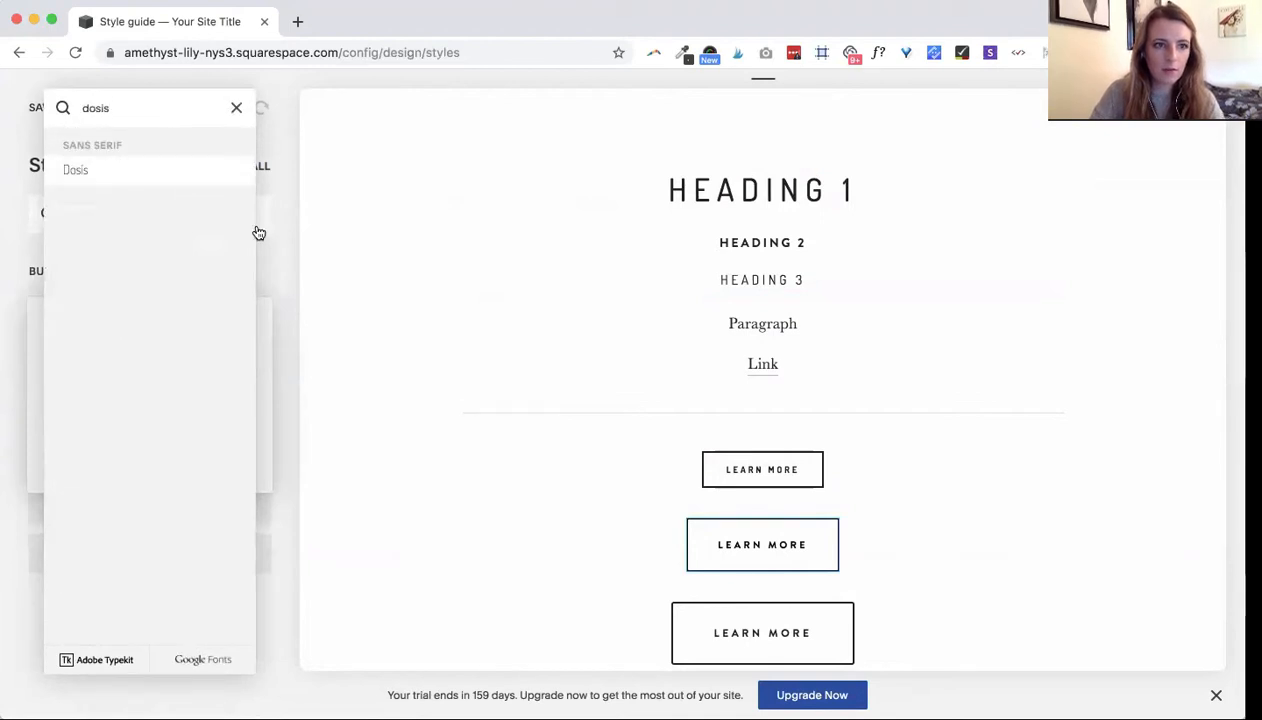
{"action": "left_click", "coordinate": [498, 413]}
{"action": "left_click", "coordinate": [853, 634]}
- Change the large button block's font to Dosis
{"action": "left_click", "coordinate": [769, 635]}
{"action": "left_click", "coordinate": [88, 404]}
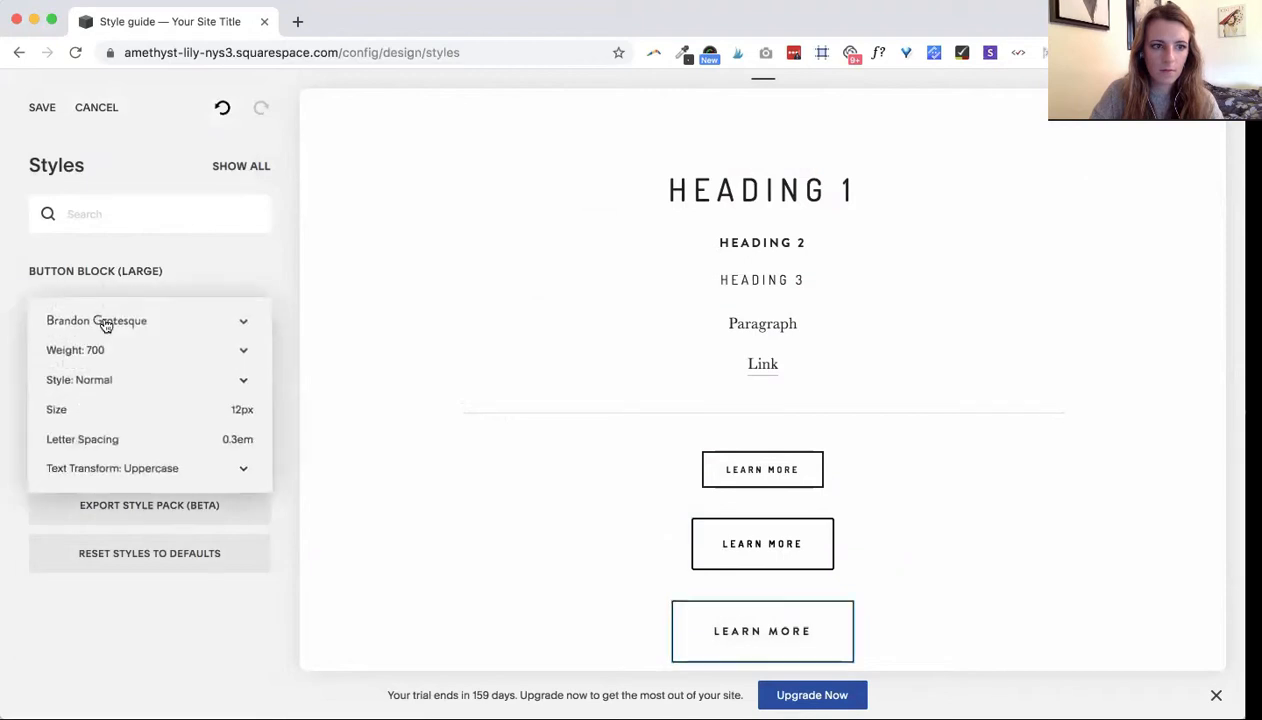
{"action": "left_click", "coordinate": [101, 322]}
{"action": "left_click", "coordinate": [79, 110]}
{"action": "type", "text": "dod"}
{"action": "key", "text": "BackSpace"}
{"action": "type", "text": "sis"}
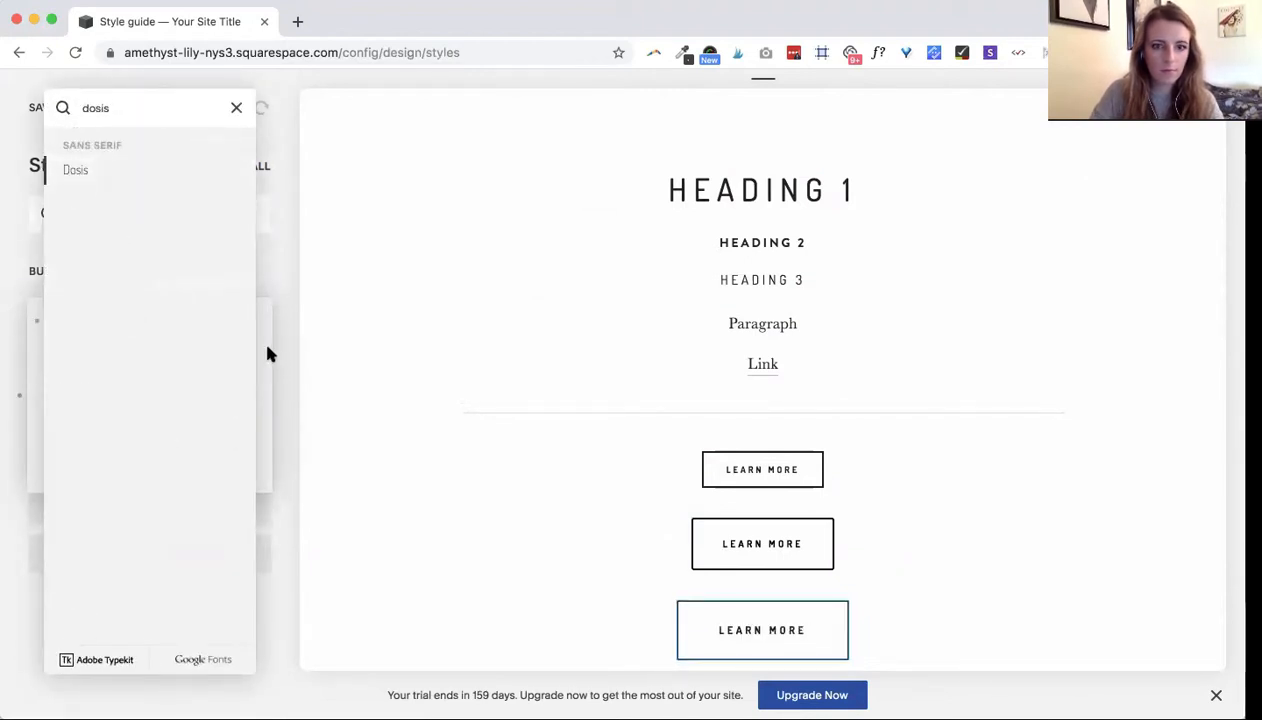
{"action": "left_click", "coordinate": [261, 336]}
{"action": "left_click", "coordinate": [597, 306]}
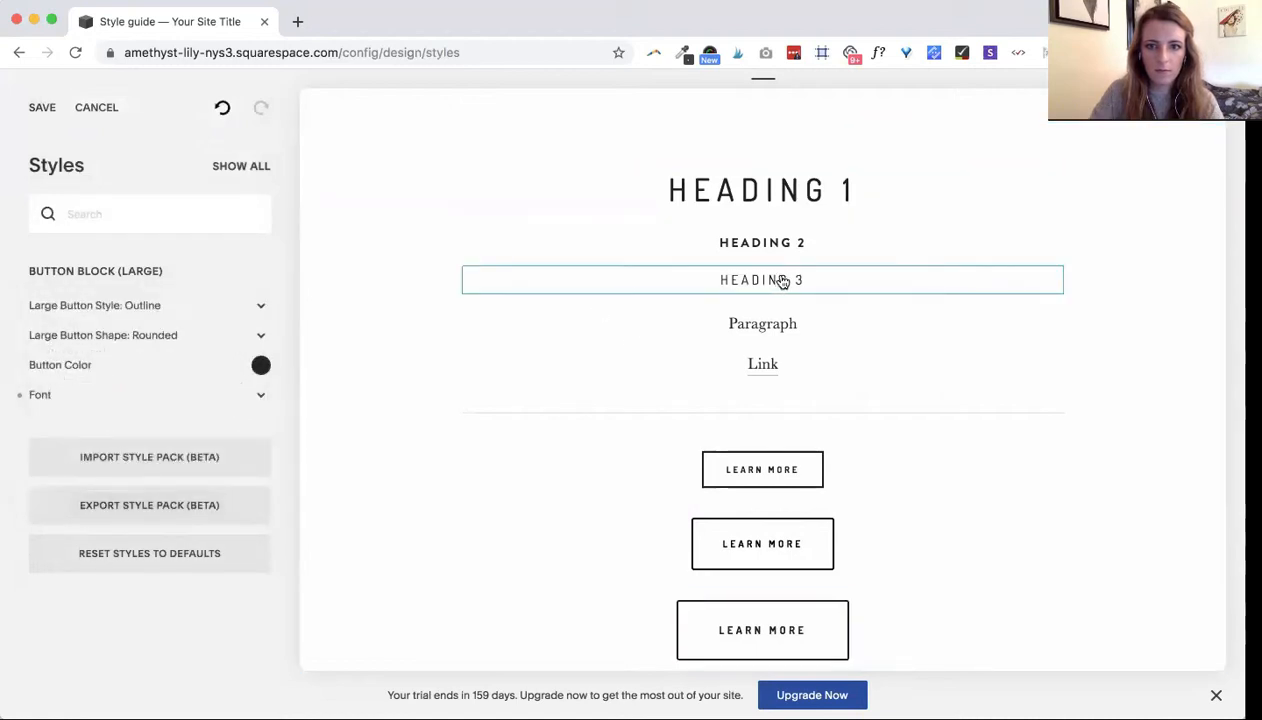
- Set the Heading 2 font to Cabin and its text transform to None
{"action": "left_click", "coordinate": [758, 243]}
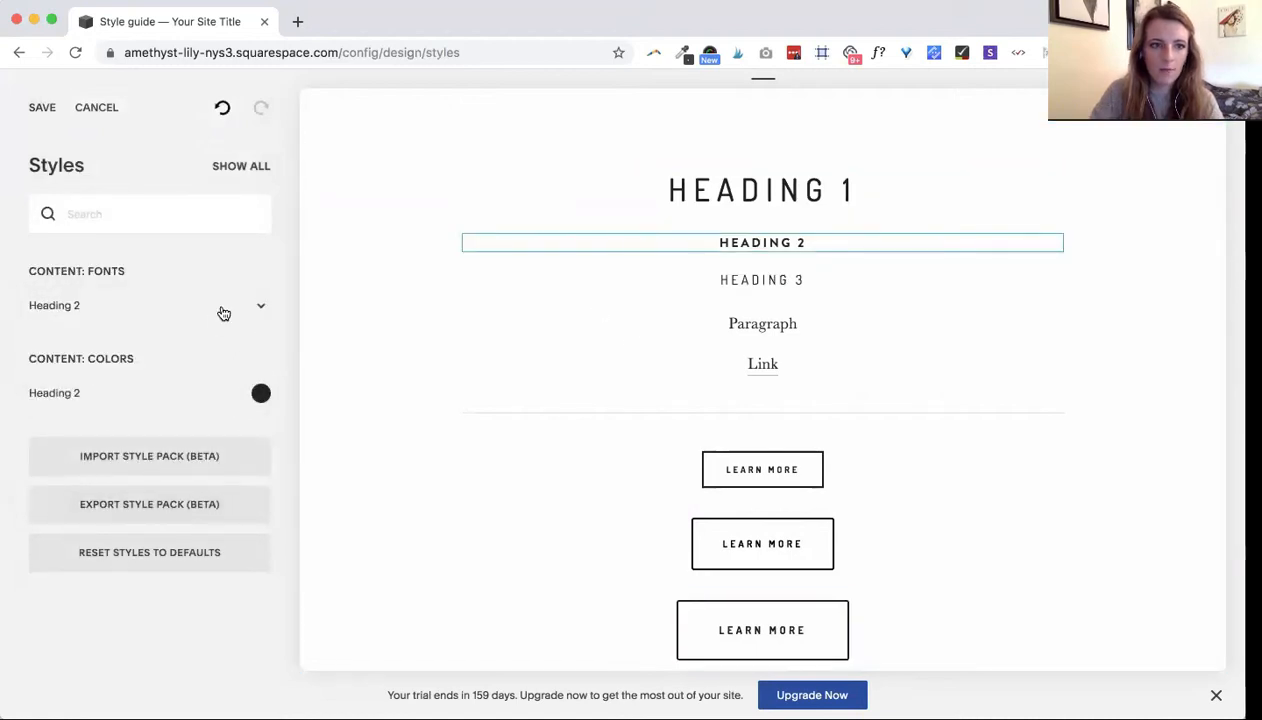
{"action": "left_click", "coordinate": [250, 302]}
{"action": "left_click", "coordinate": [125, 215]}
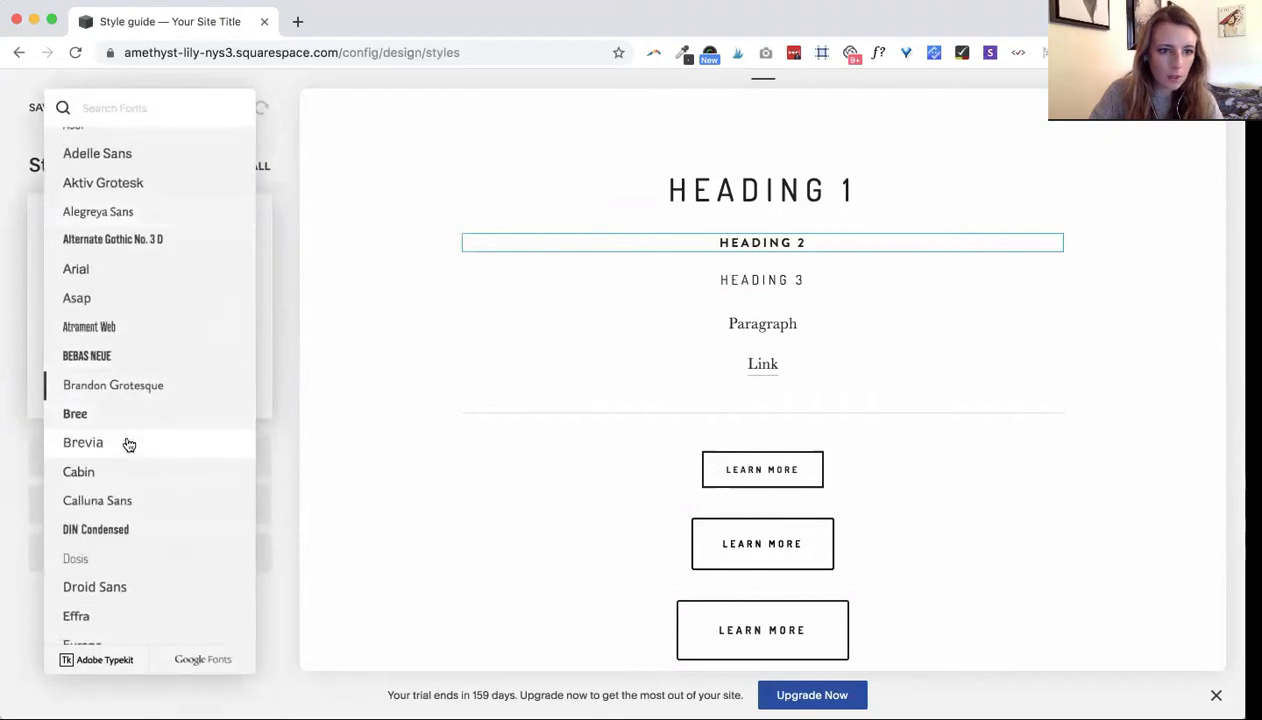
{"action": "left_click", "coordinate": [115, 474]}
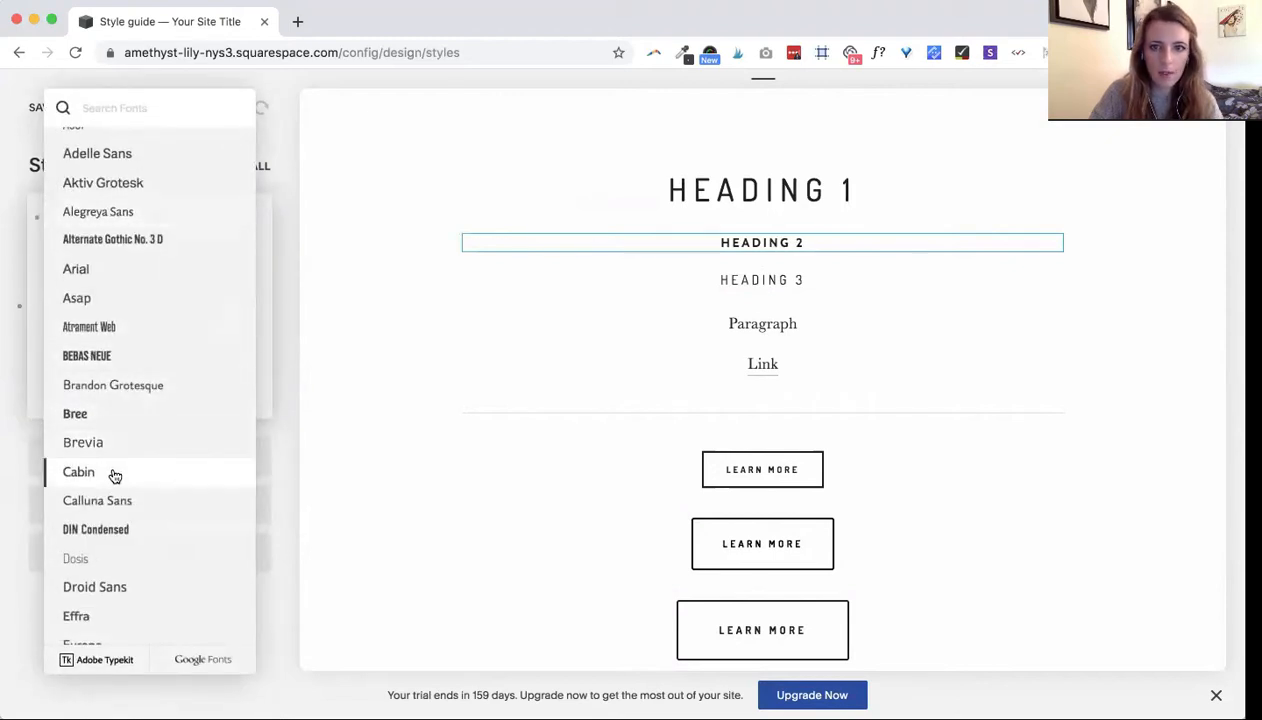
{"action": "left_click", "coordinate": [265, 284]}
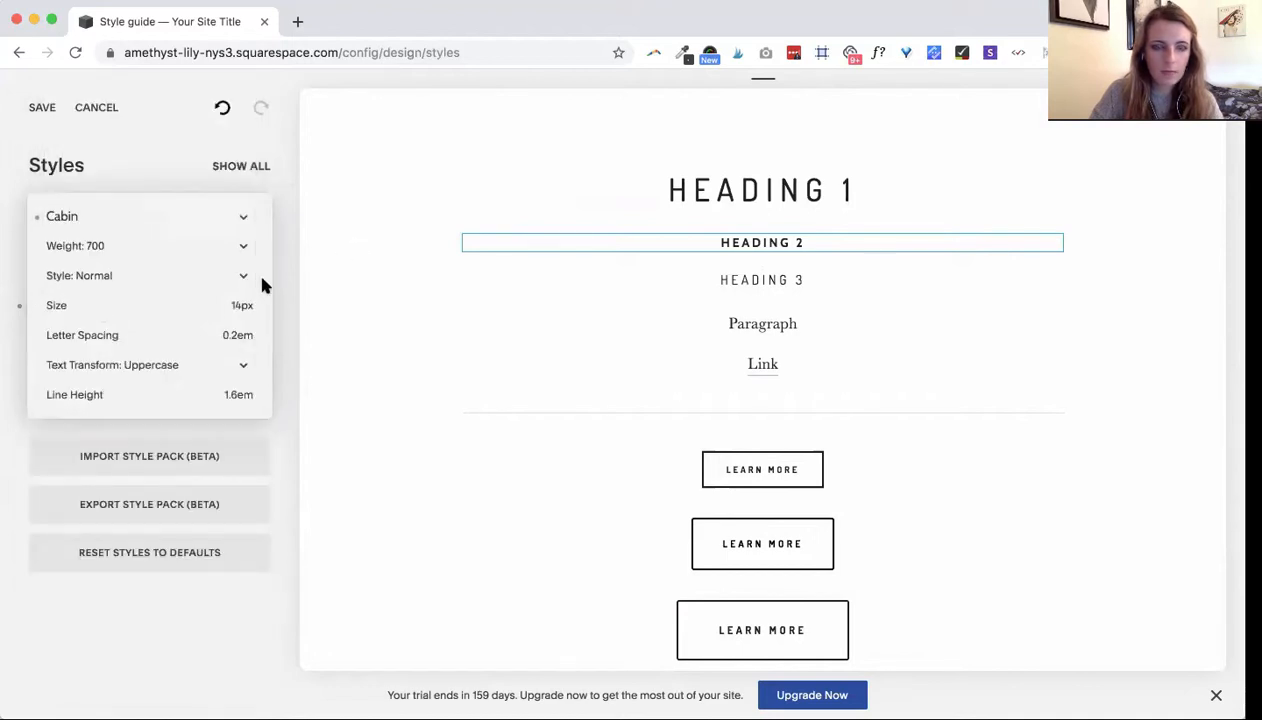
{"action": "left_click", "coordinate": [172, 366]}
{"action": "left_click", "coordinate": [169, 350]}
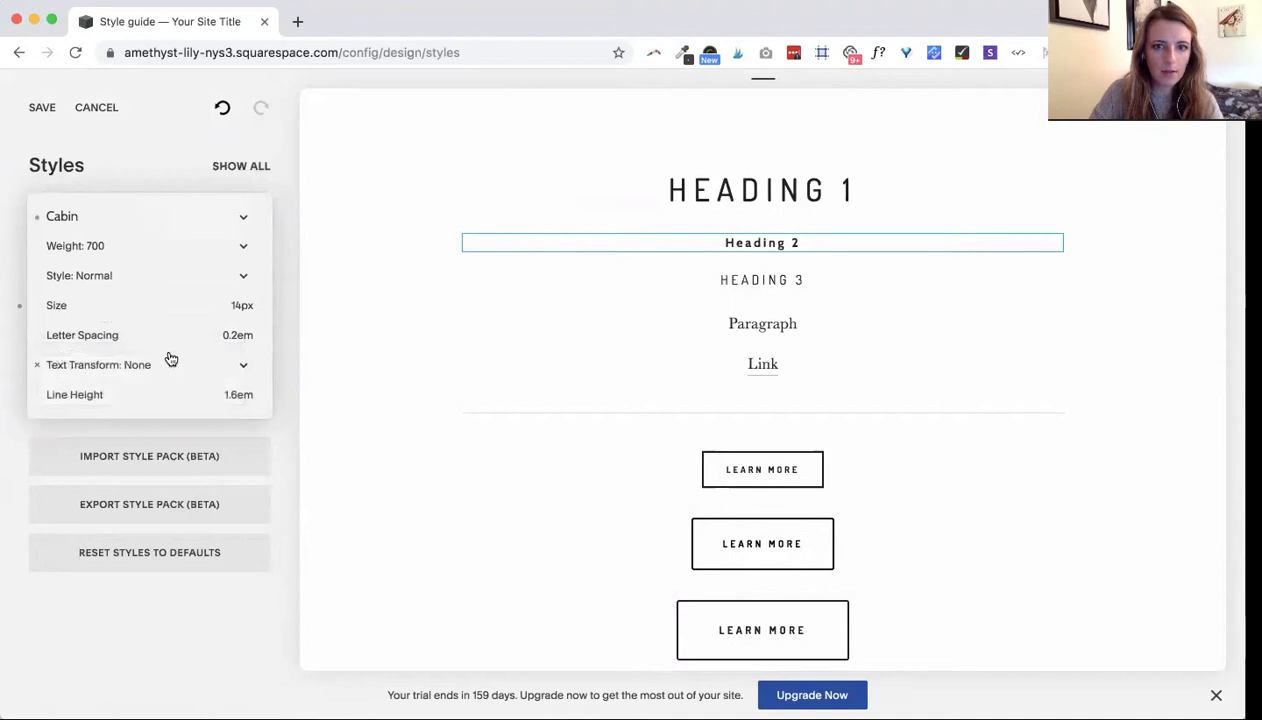
- Give Heading 2 a size of 25px, letter spacing of 0.07em and weight 400
{"action": "left_click", "coordinate": [82, 247]}
{"action": "left_click", "coordinate": [79, 216]}
{"action": "mouse_move", "coordinate": [57, 305]}
{"action": "left_click_drag", "start_coordinate": [60, 305], "coordinate": [74, 305]}
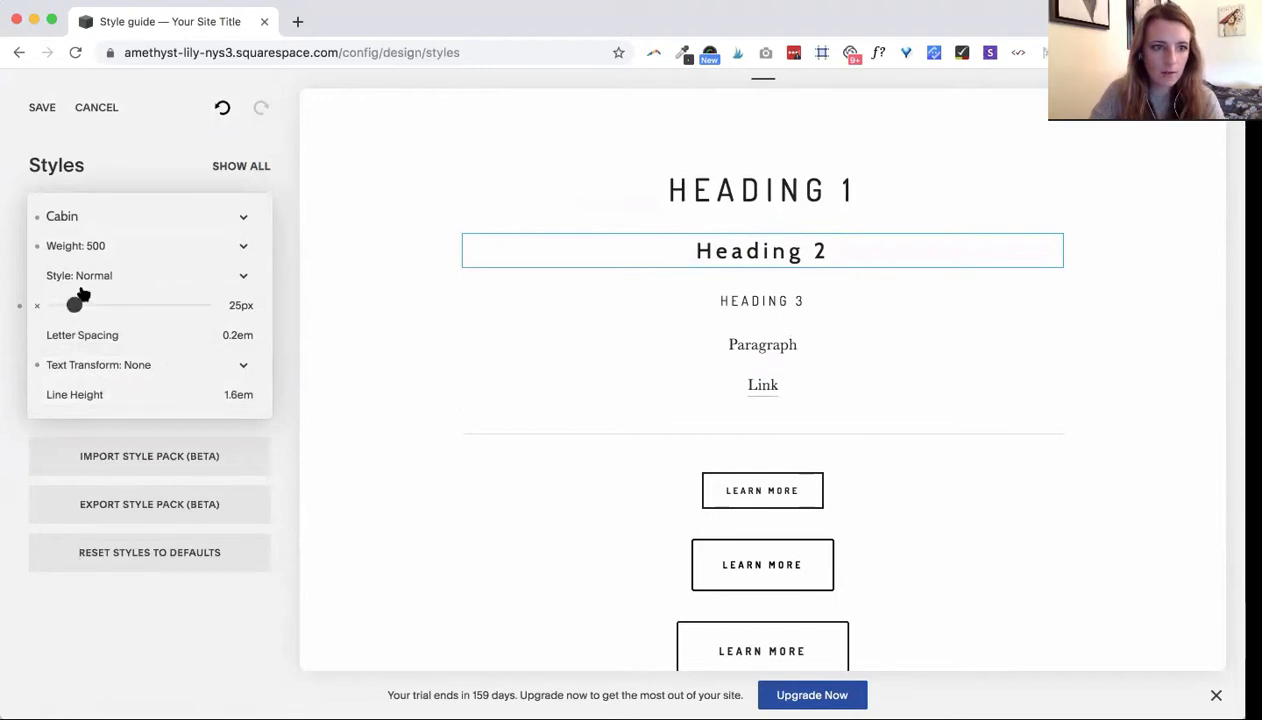
{"action": "left_click_drag", "start_coordinate": [57, 335], "coordinate": [52, 335]}
{"action": "left_click", "coordinate": [79, 245]}
{"action": "left_click", "coordinate": [73, 224]}
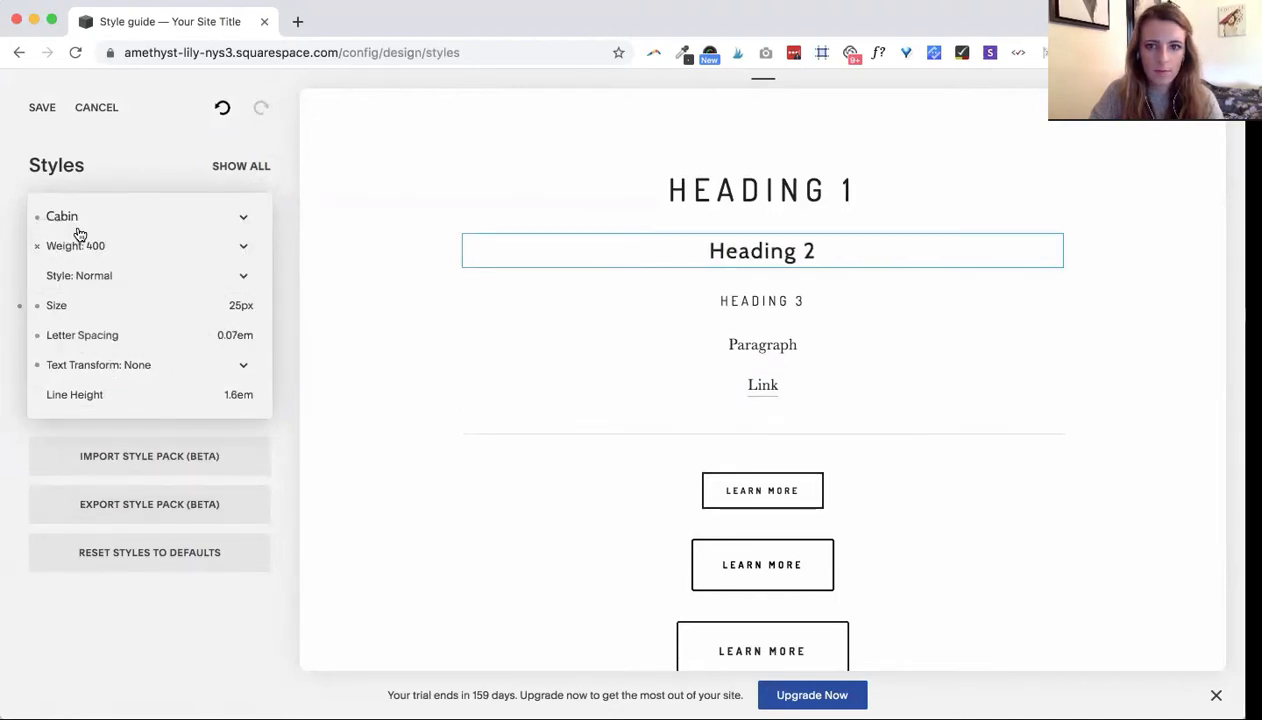
- Change the body text font of the paragraph and link to Cabin
{"action": "left_click", "coordinate": [750, 346]}
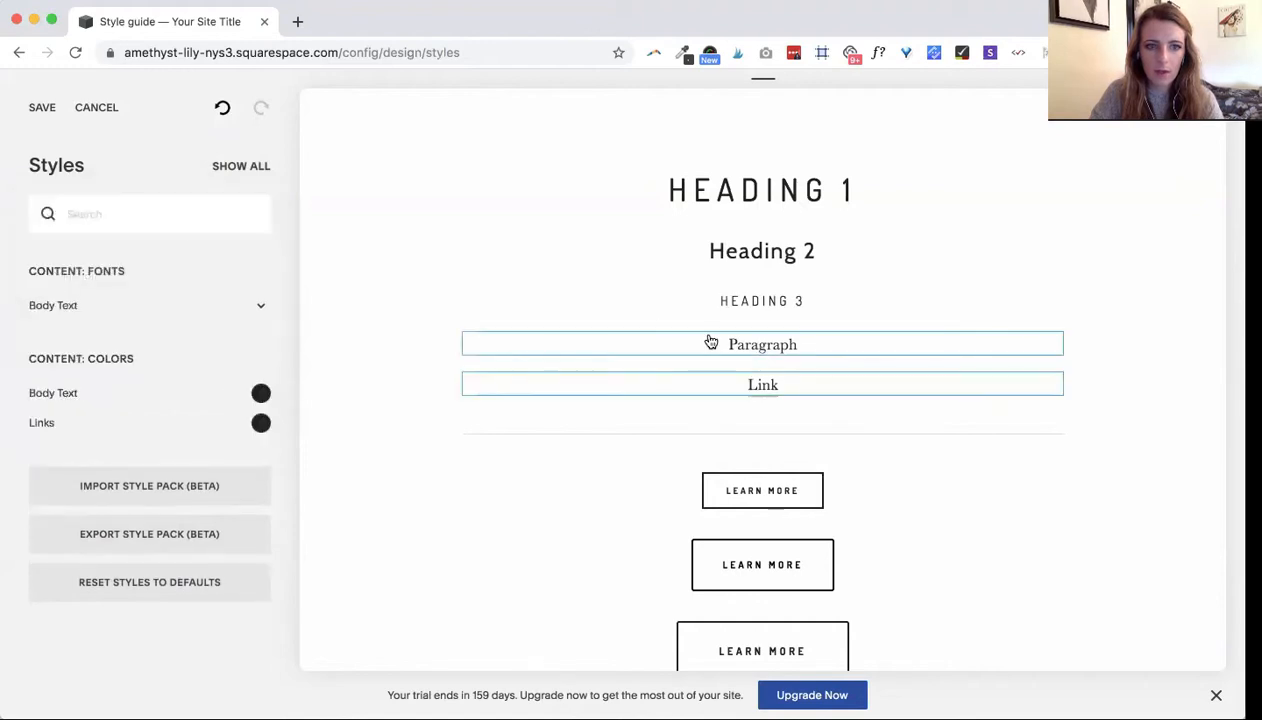
{"action": "left_click", "coordinate": [95, 309]}
{"action": "left_click", "coordinate": [112, 208]}
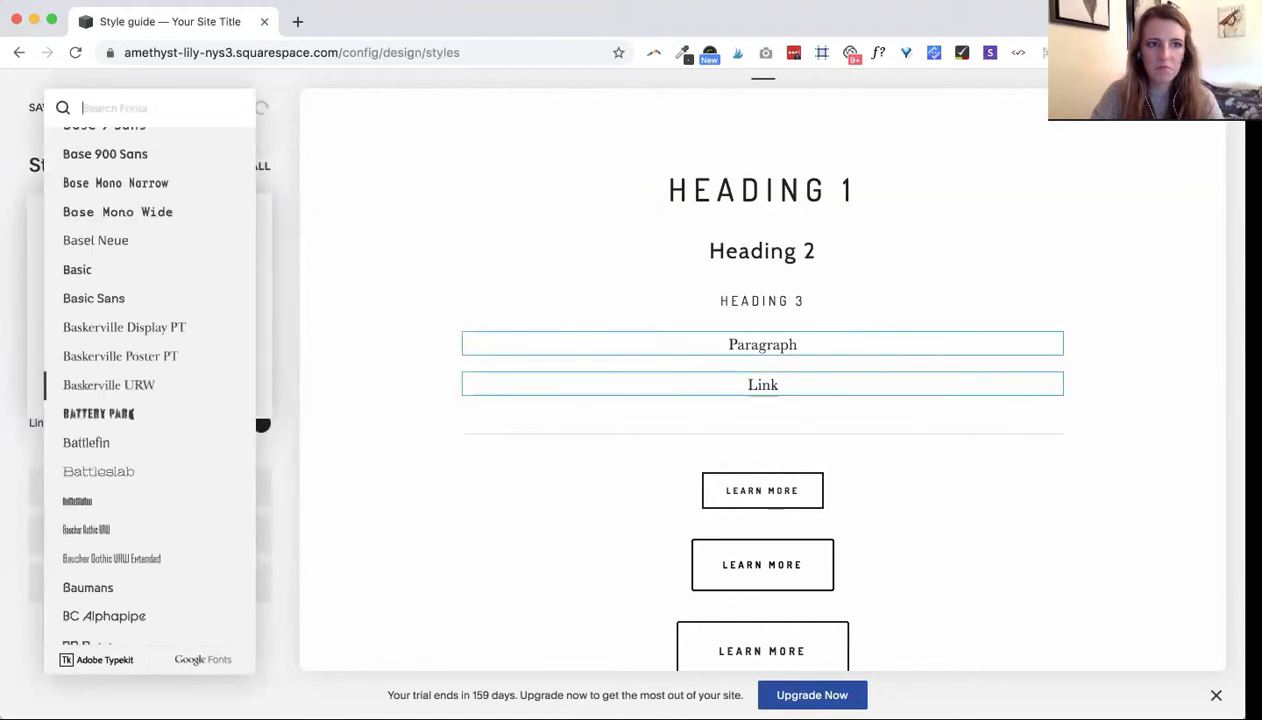
{"action": "type", "text": "cabin"}
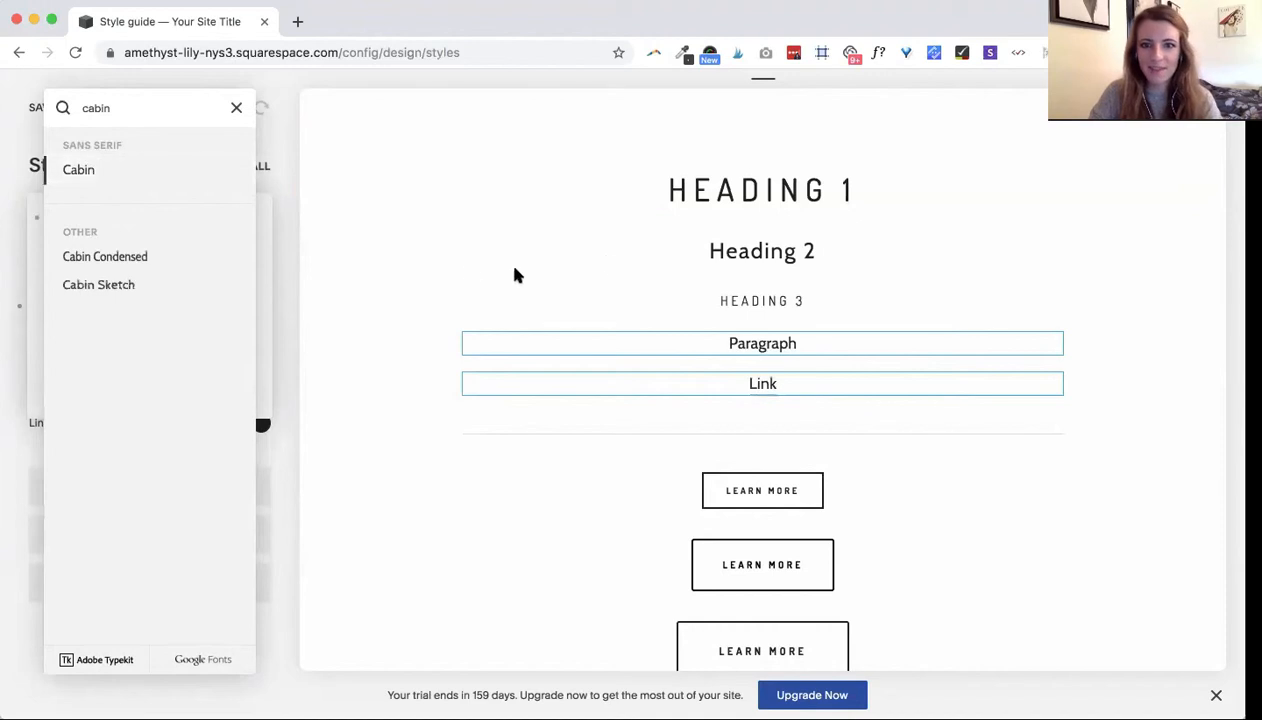
{"action": "left_click", "coordinate": [256, 235]}
{"action": "left_click", "coordinate": [107, 245]}
{"action": "left_click", "coordinate": [107, 242]}
{"action": "left_click", "coordinate": [370, 286]}
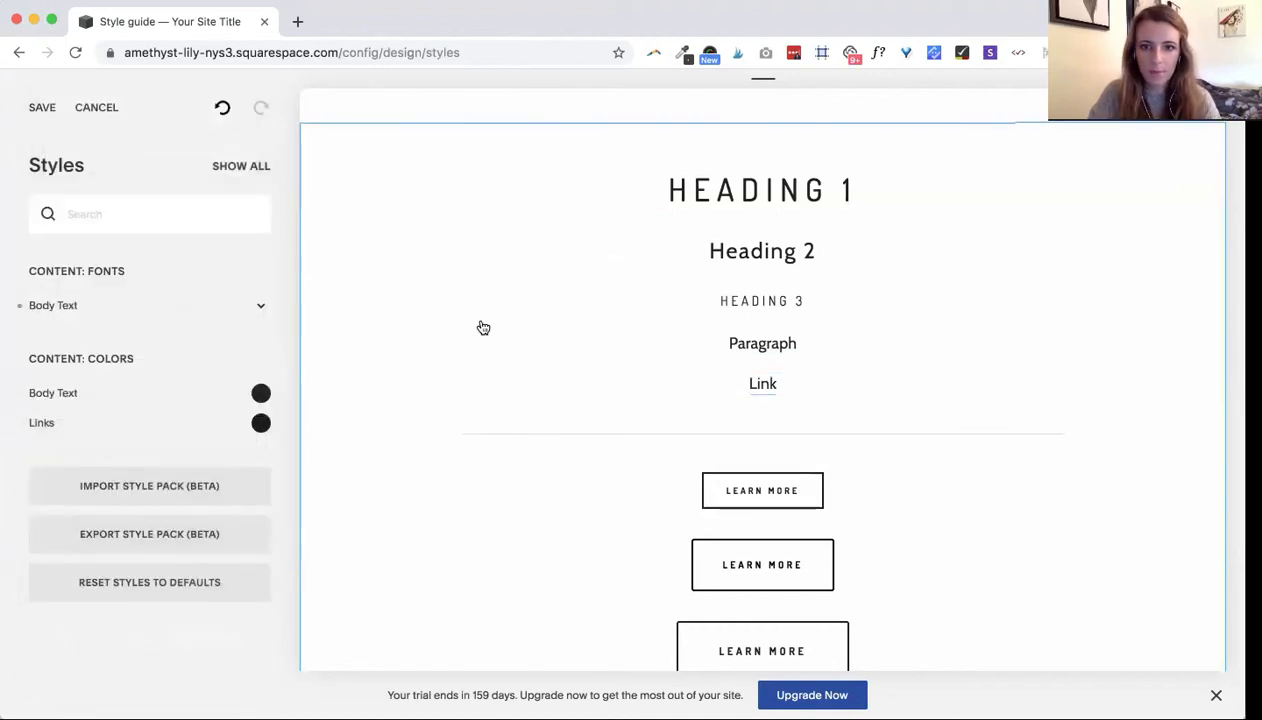
- Compare how the headings, body text and buttons look in the plain section and over the banner image
{"action": "scroll", "coordinate": [507, 245], "scroll_direction": "down", "scroll_amount": 5}
{"action": "scroll", "coordinate": [509, 247], "scroll_direction": "down", "scroll_amount": 1}
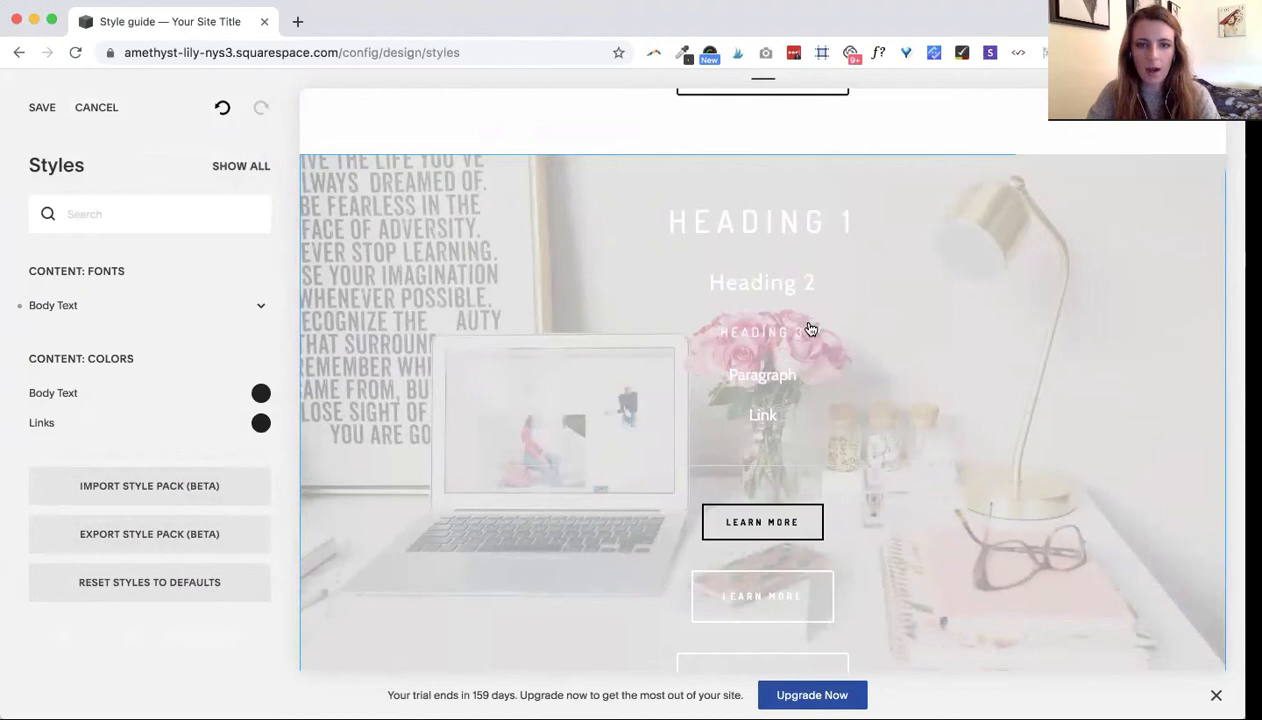
{"action": "scroll", "coordinate": [808, 325], "scroll_direction": "up", "scroll_amount": 3}
{"action": "scroll", "coordinate": [760, 183], "scroll_direction": "up", "scroll_amount": 3}
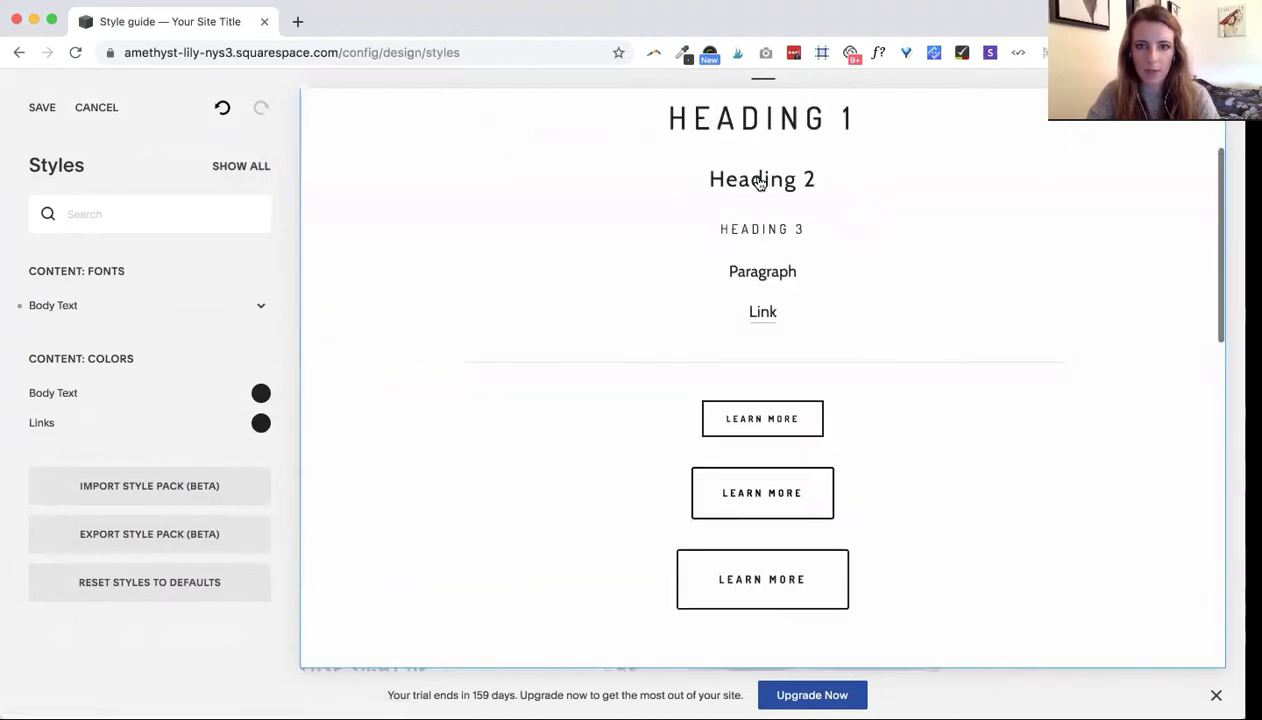
{"action": "scroll", "coordinate": [760, 183], "scroll_direction": "down", "scroll_amount": 5}
{"action": "scroll", "coordinate": [760, 183], "scroll_direction": "down", "scroll_amount": 1}
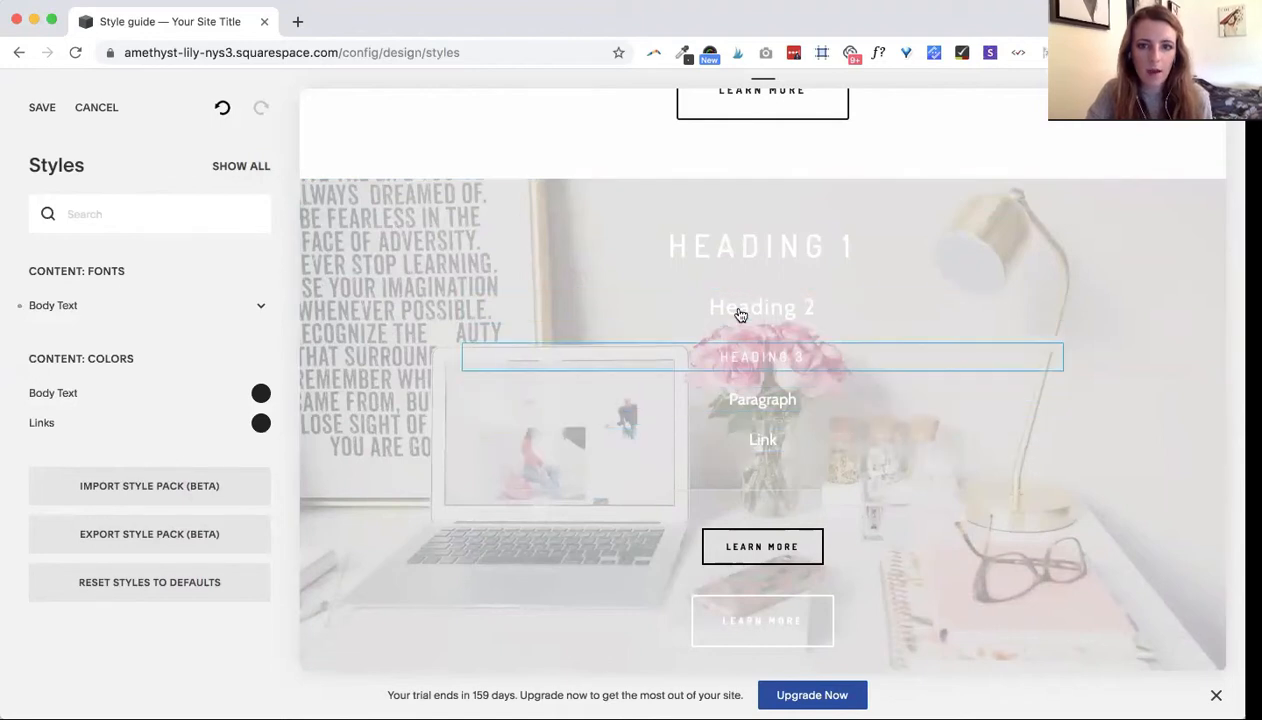
{"action": "scroll", "coordinate": [789, 327], "scroll_direction": "down", "scroll_amount": 4}
{"action": "scroll", "coordinate": [788, 326], "scroll_direction": "up", "scroll_amount": 8}
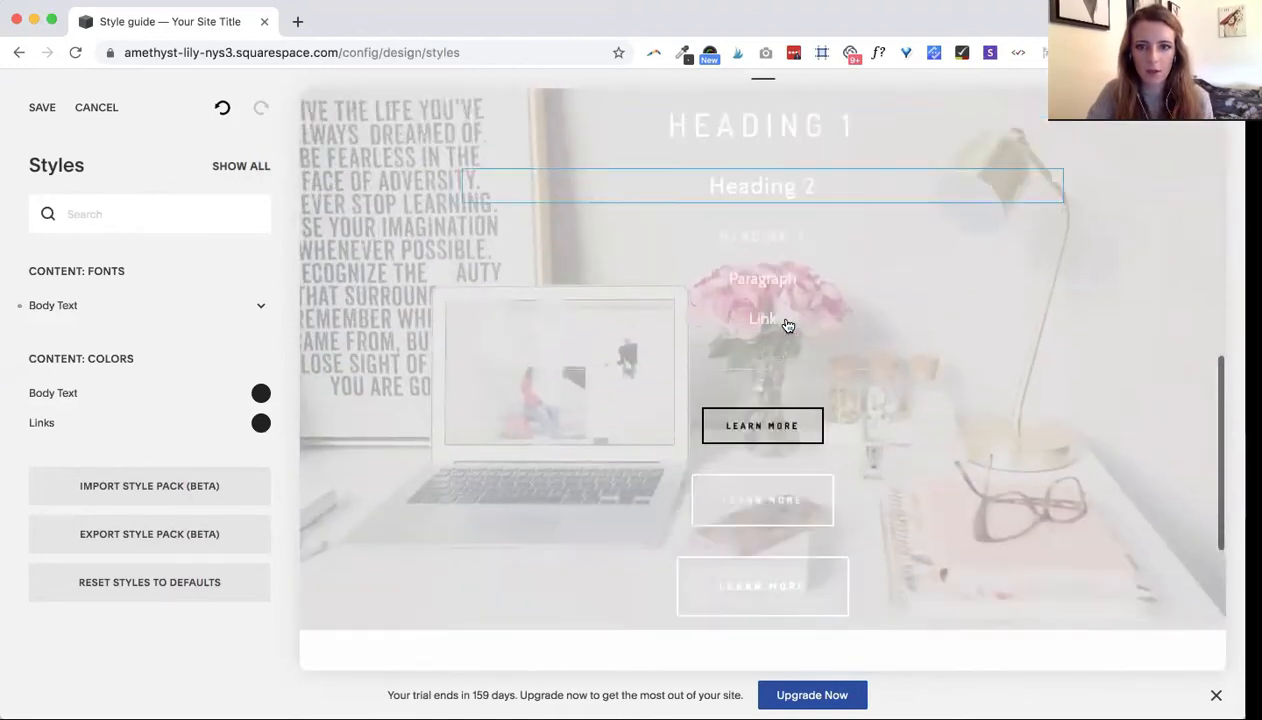
- Set the Heading 1 color in the plain section to #a38287
{"action": "scroll", "coordinate": [788, 326], "scroll_direction": "up", "scroll_amount": 1}
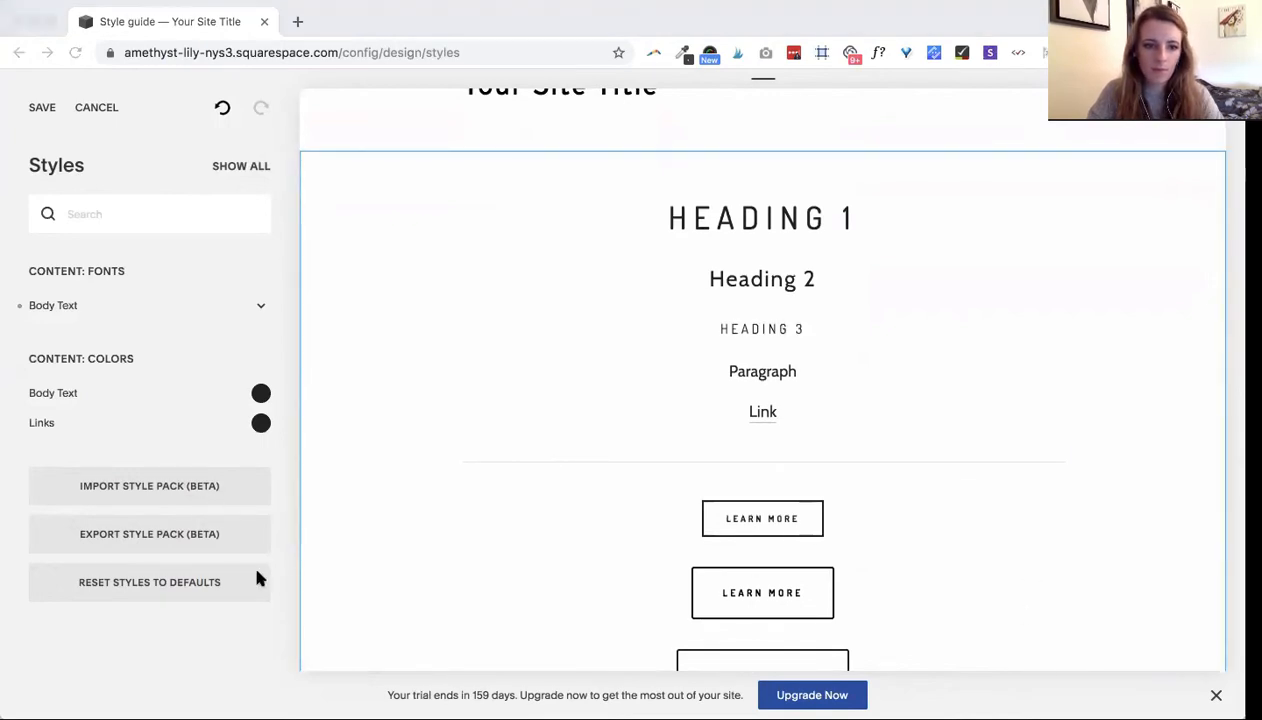
{"action": "left_click", "coordinate": [1178, 420]}
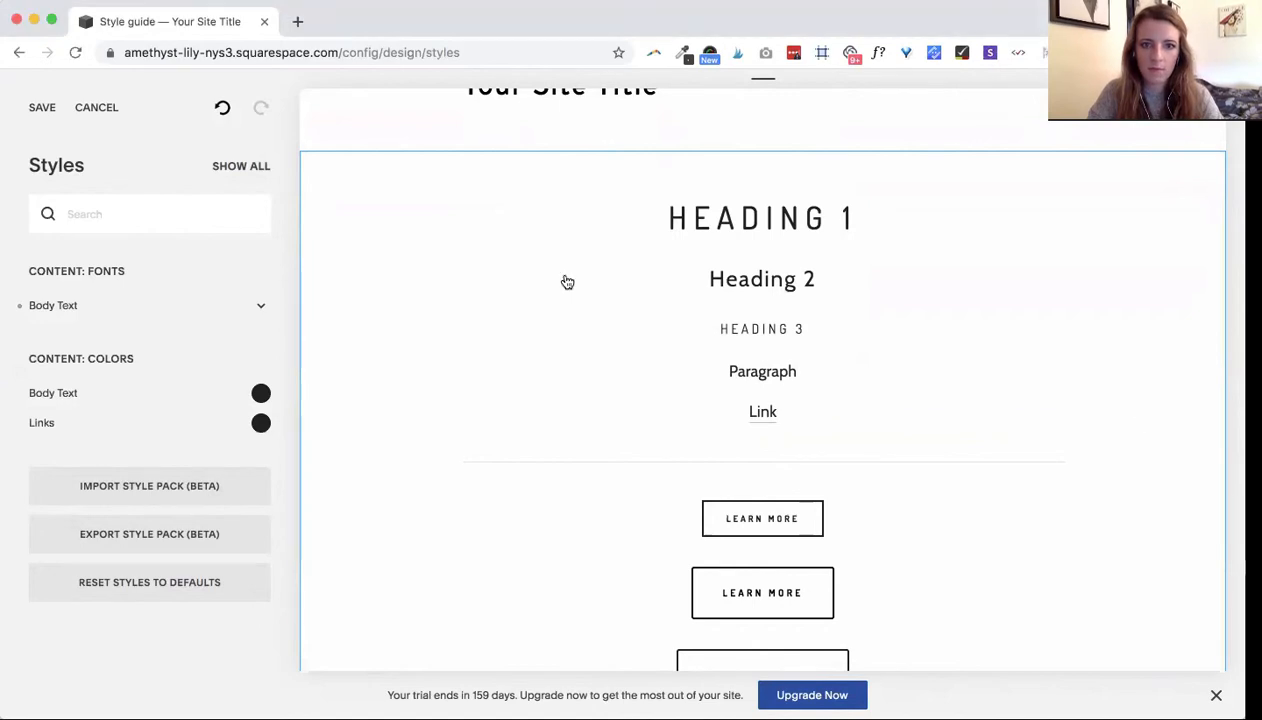
{"action": "left_click", "coordinate": [785, 222]}
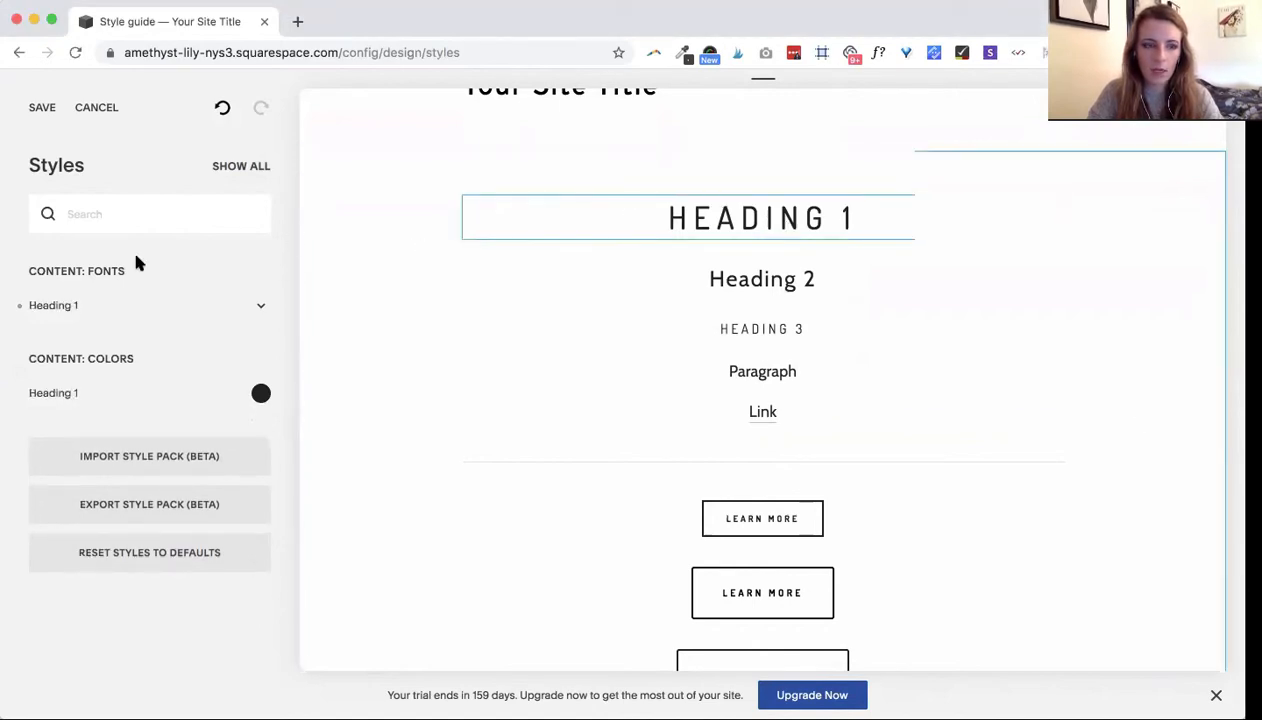
{"action": "left_click", "coordinate": [261, 395]}
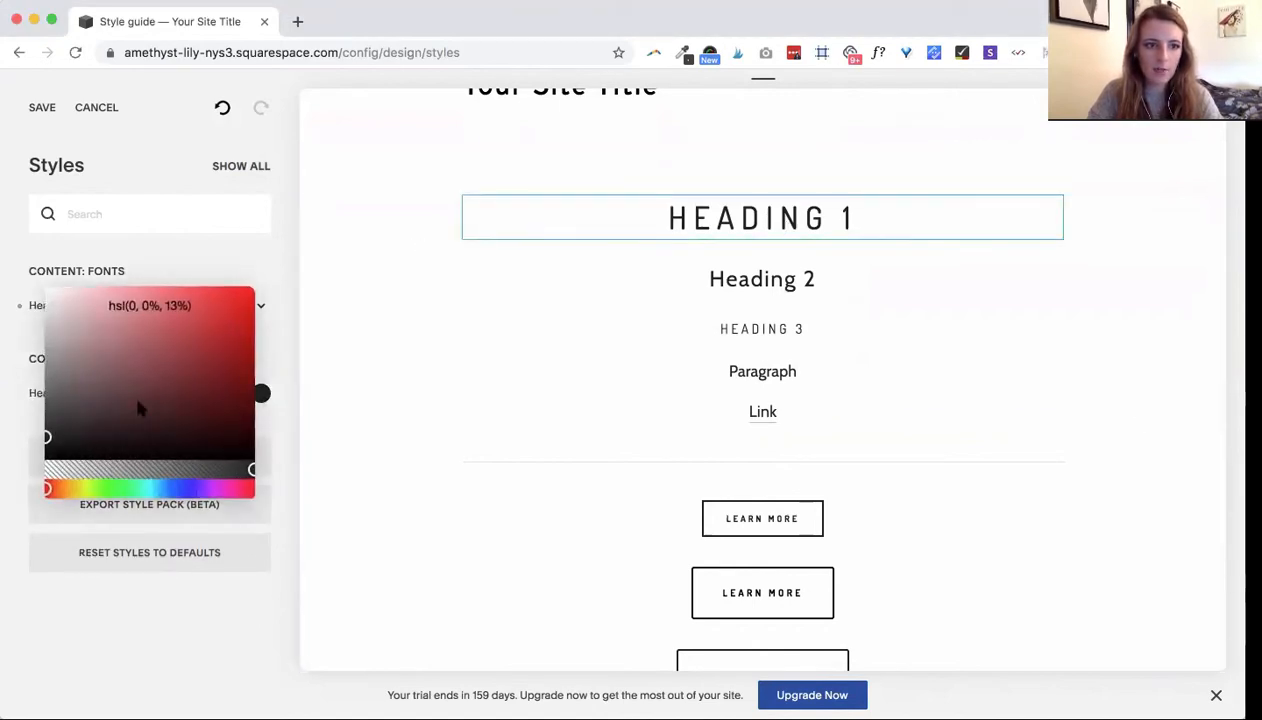
{"action": "left_click", "coordinate": [152, 305]}
{"action": "key", "text": "super+a"}
{"action": "type", "text": "a38287"}
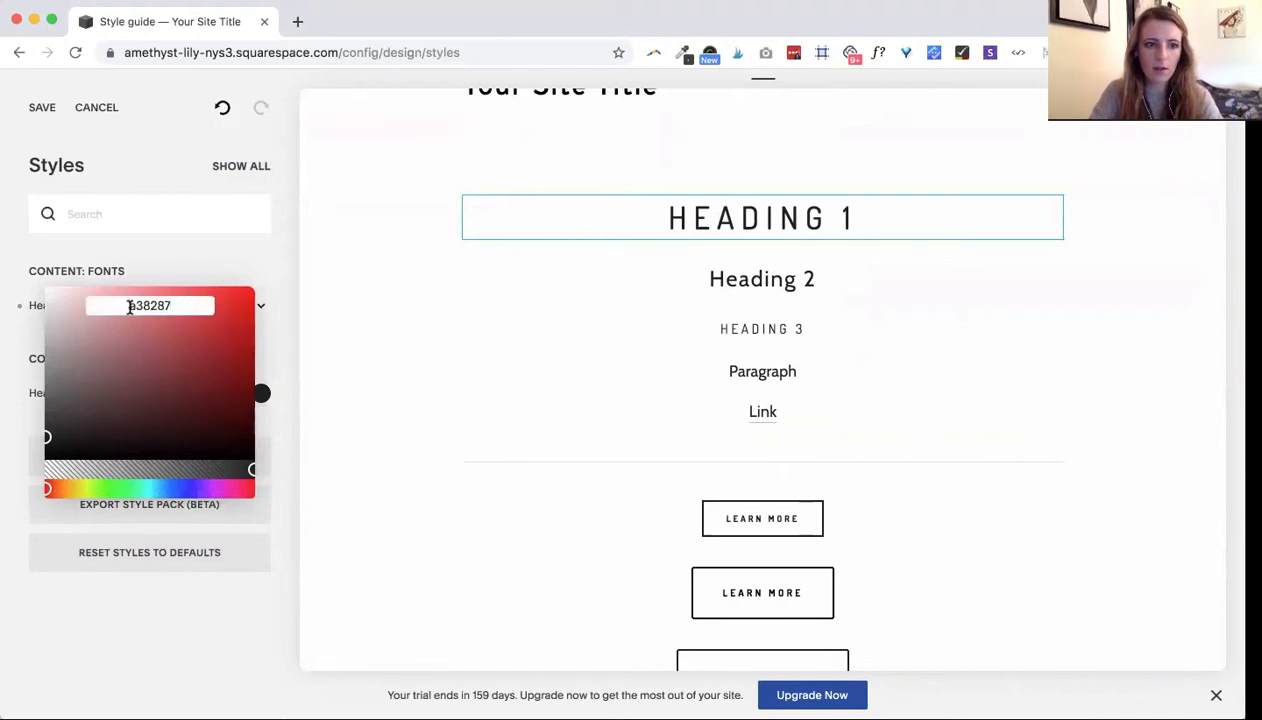
{"action": "key", "text": "Return"}
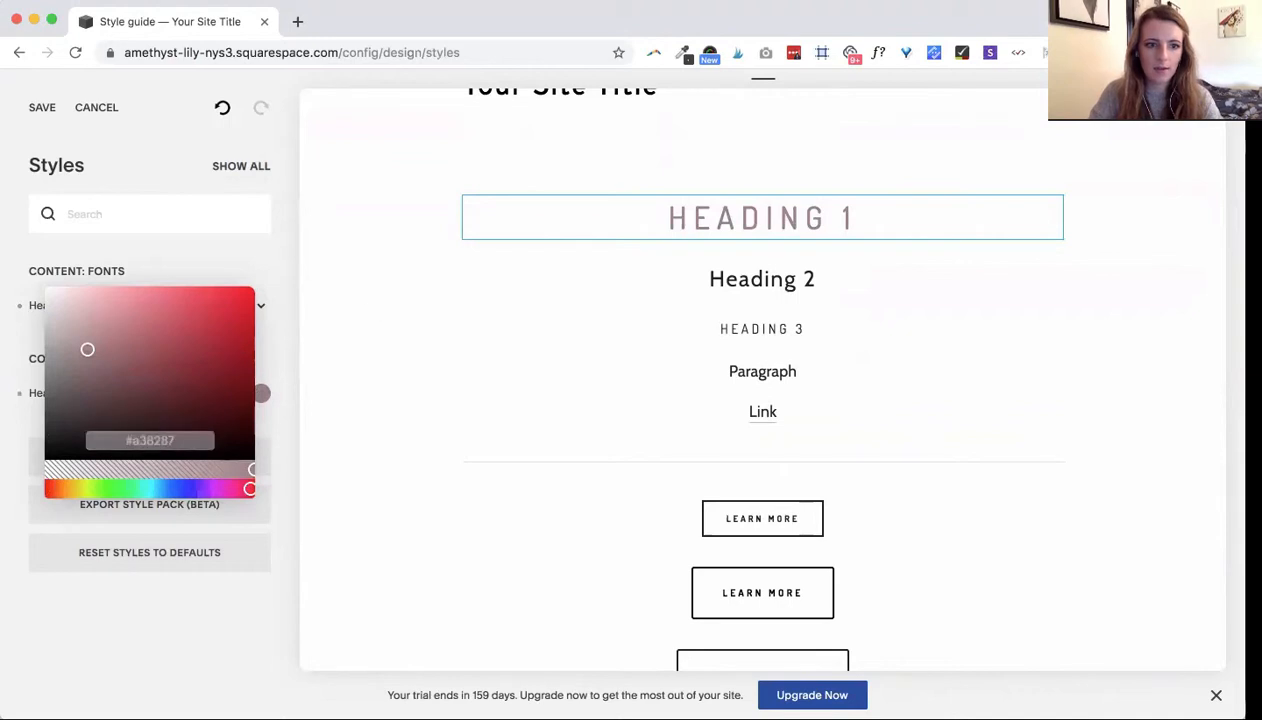
{"action": "left_click", "coordinate": [742, 318]}
- Change the small button's color in the plain section to #a38287
{"action": "left_click", "coordinate": [770, 522]}
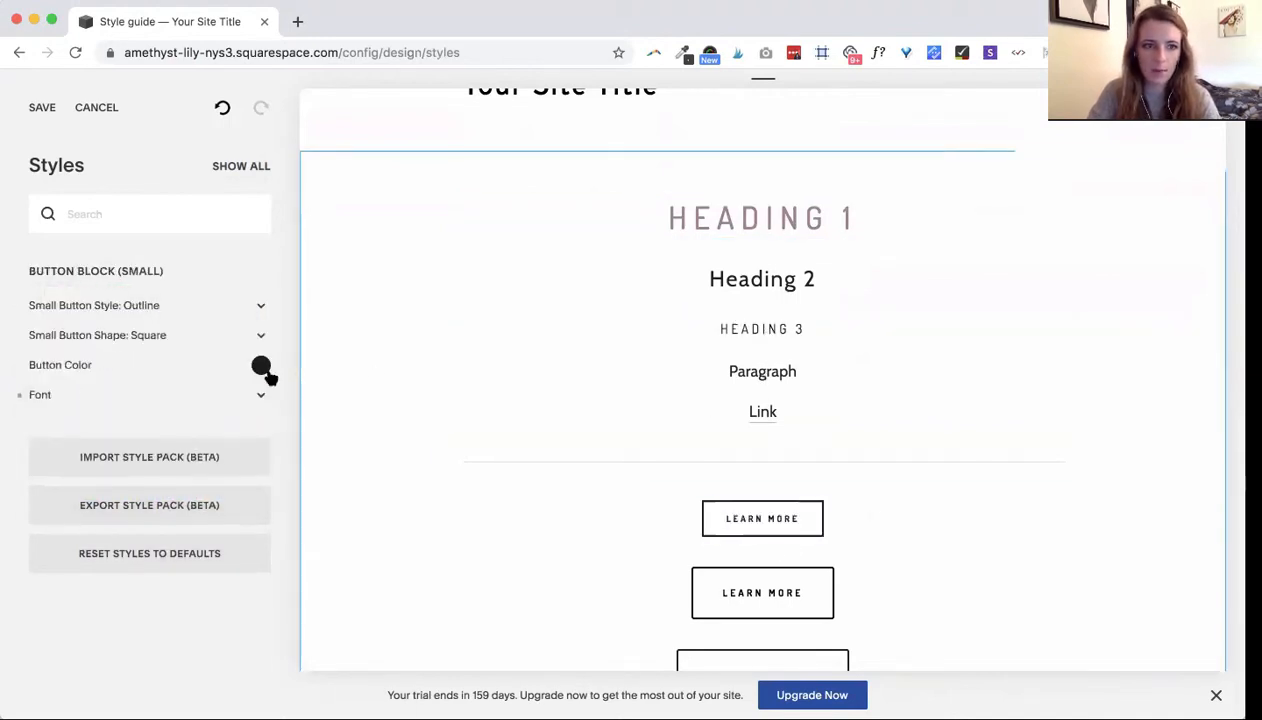
{"action": "left_click", "coordinate": [264, 370]}
{"action": "left_click", "coordinate": [150, 277]}
{"action": "type", "text": "a38287"}
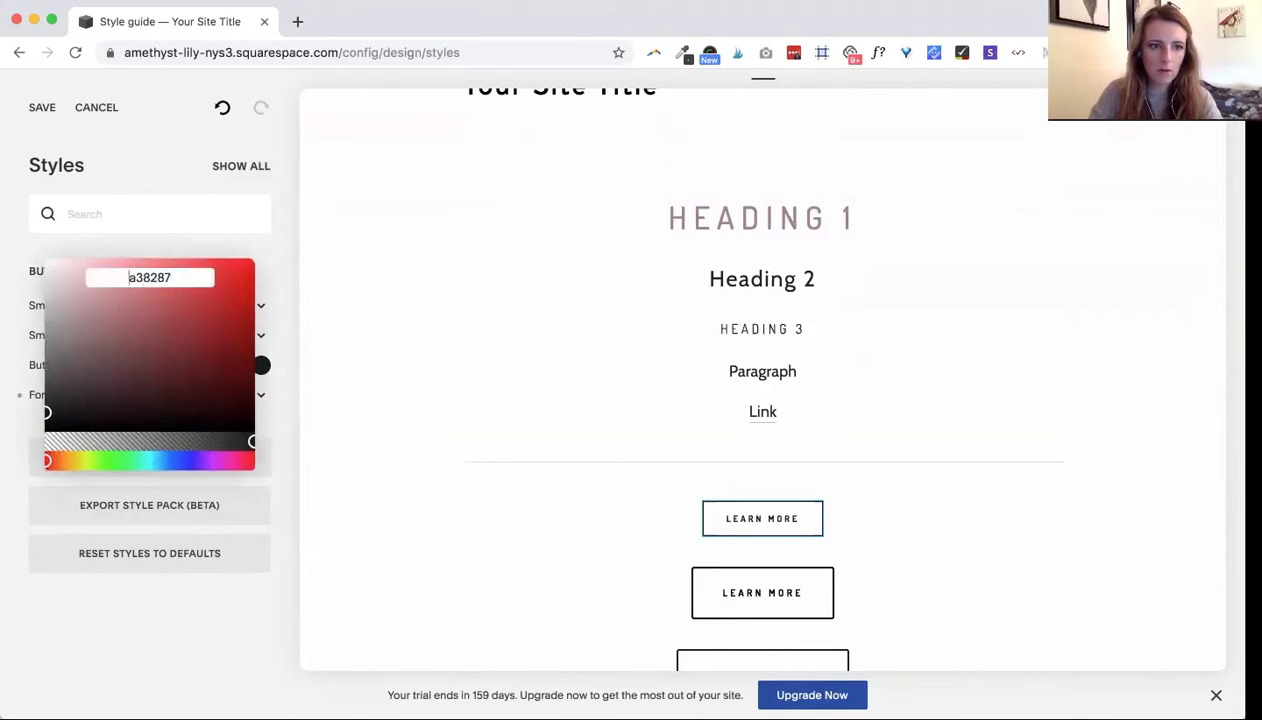
{"action": "key", "text": "Return"}
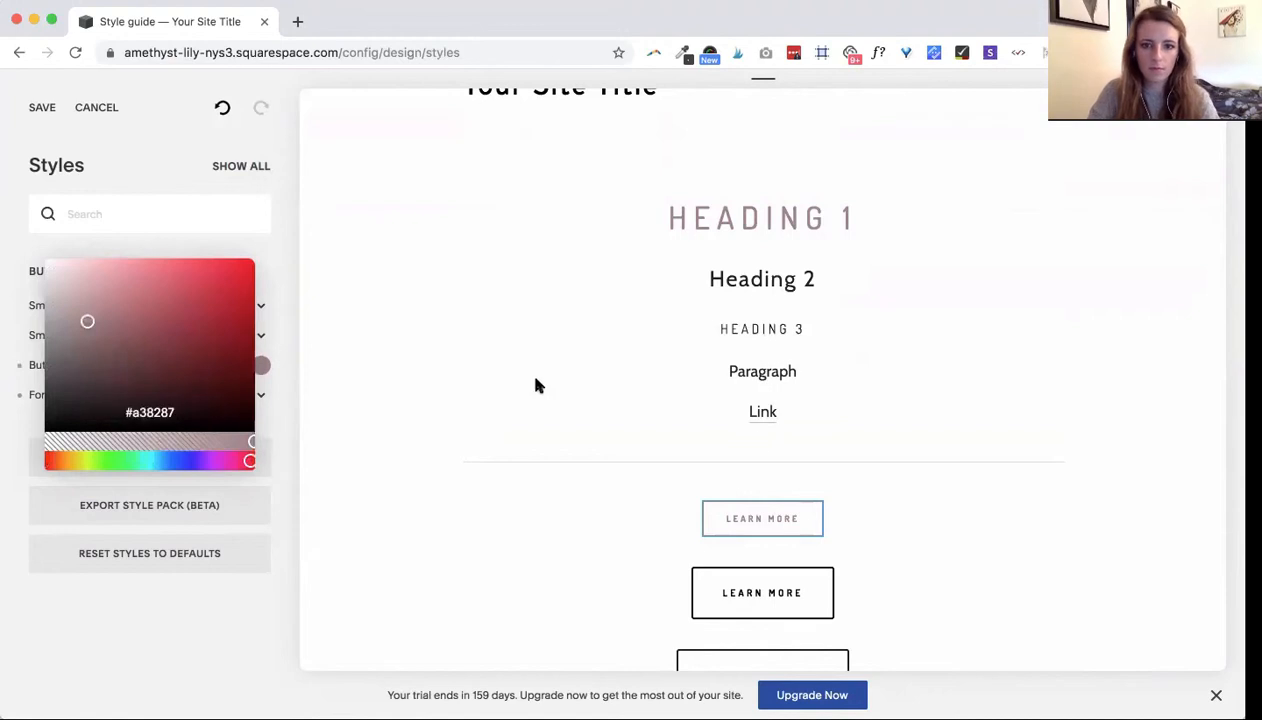
{"action": "left_click", "coordinate": [519, 350]}
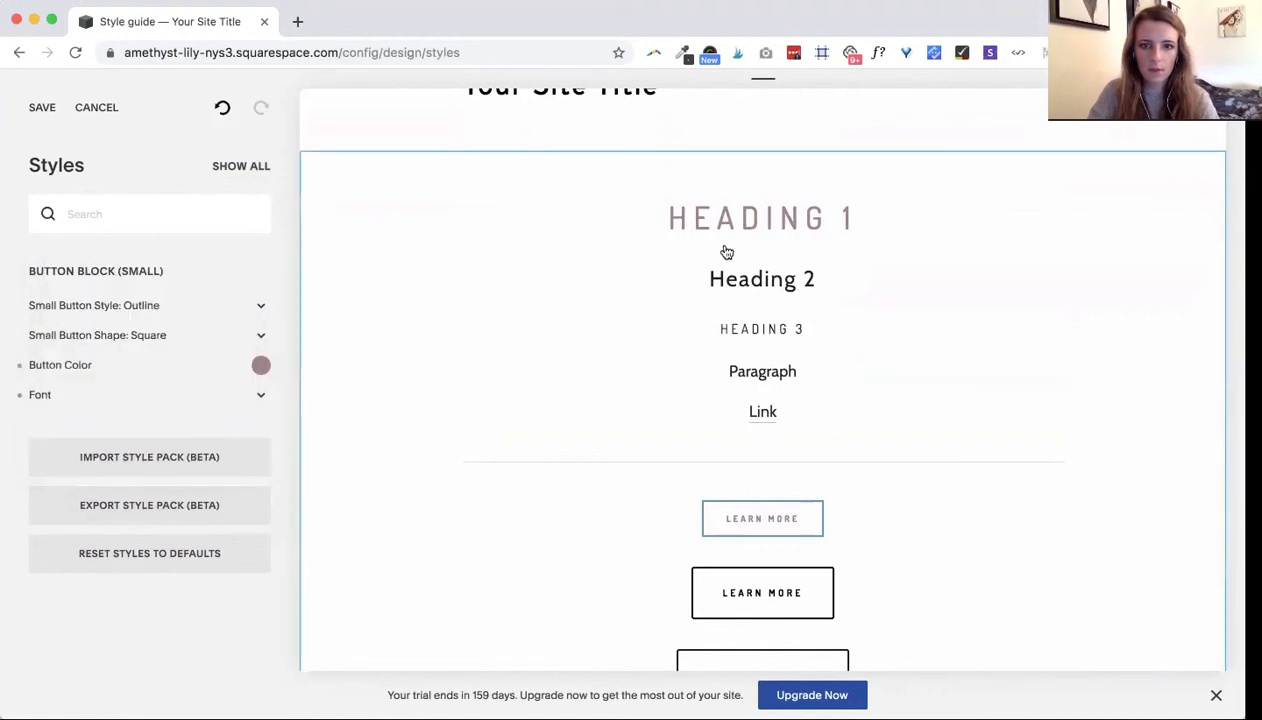
- Set the alternate button color of the small button over the banner image to #a38287
{"action": "scroll", "coordinate": [704, 327], "scroll_direction": "down", "scroll_amount": 6}
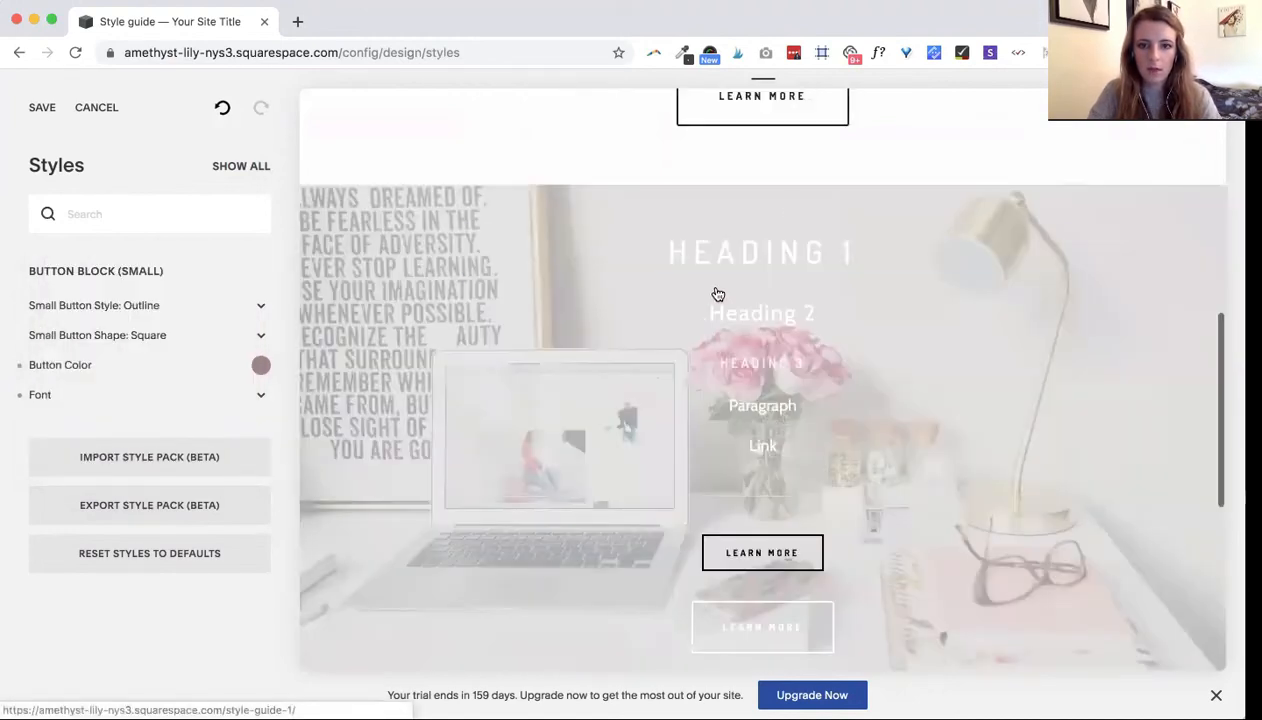
{"action": "scroll", "coordinate": [740, 285], "scroll_direction": "down", "scroll_amount": 3}
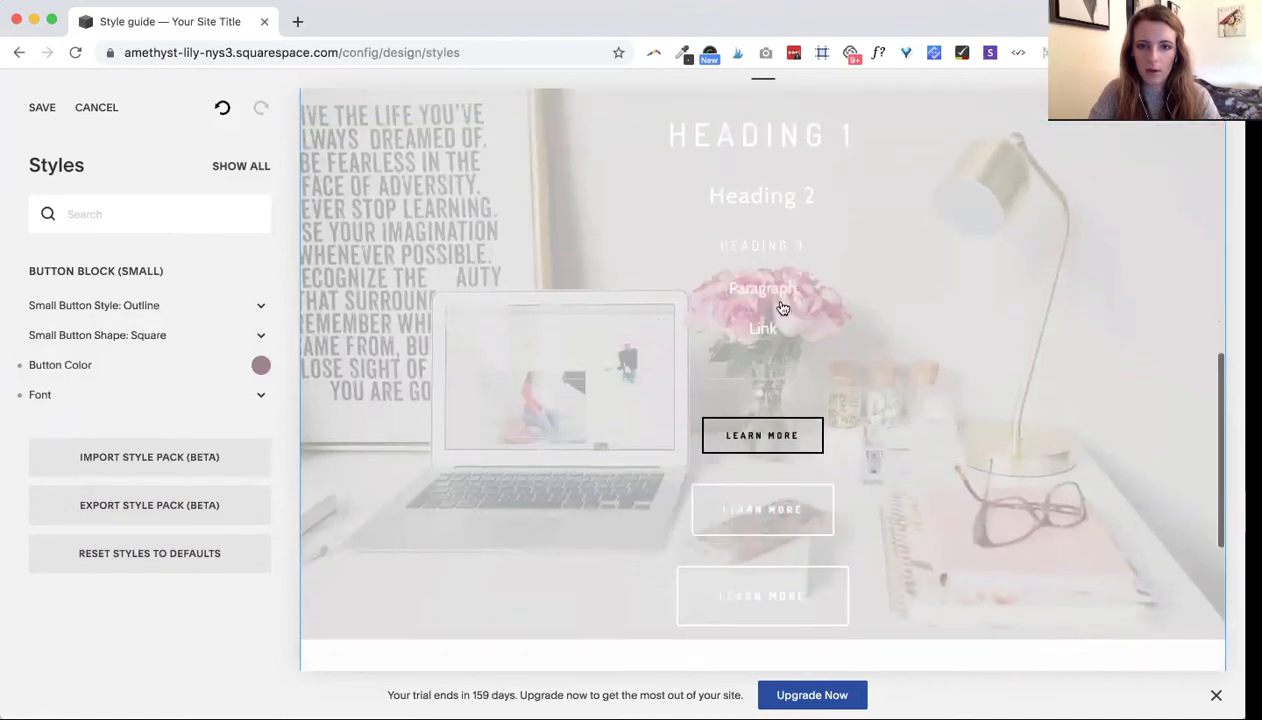
{"action": "left_click", "coordinate": [757, 132]}
{"action": "left_click", "coordinate": [756, 202]}
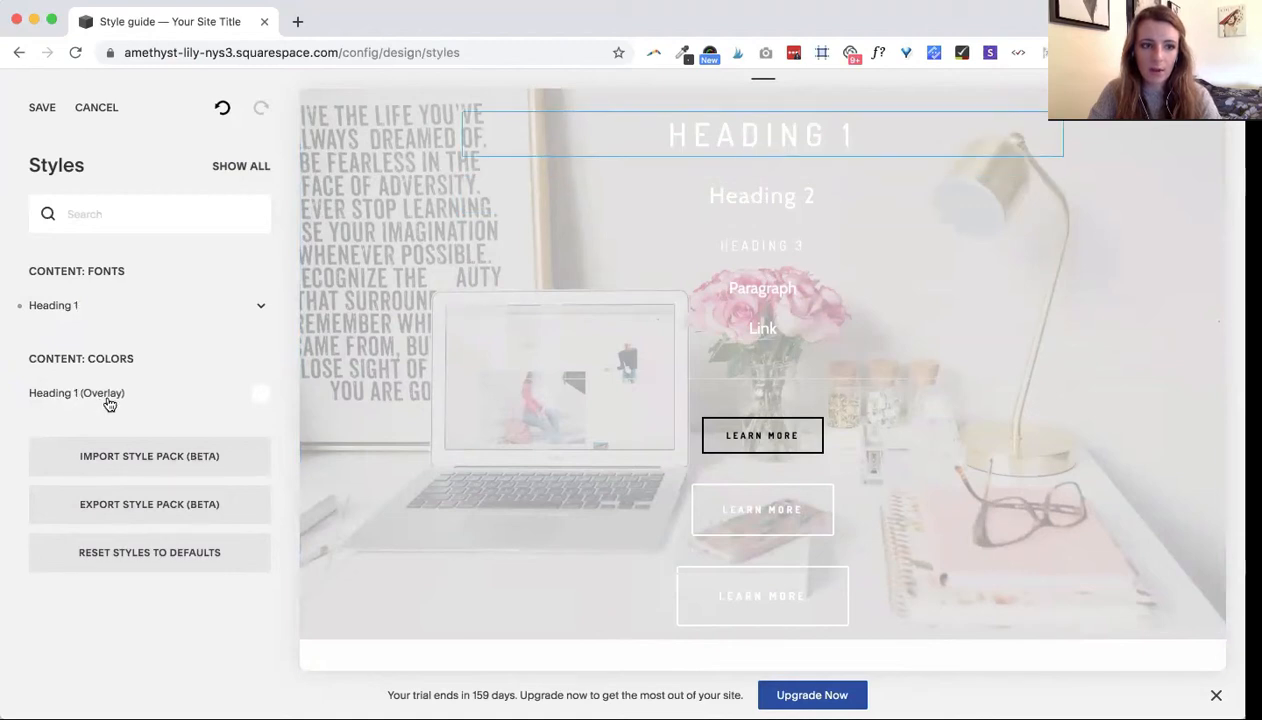
{"action": "left_click", "coordinate": [795, 440]}
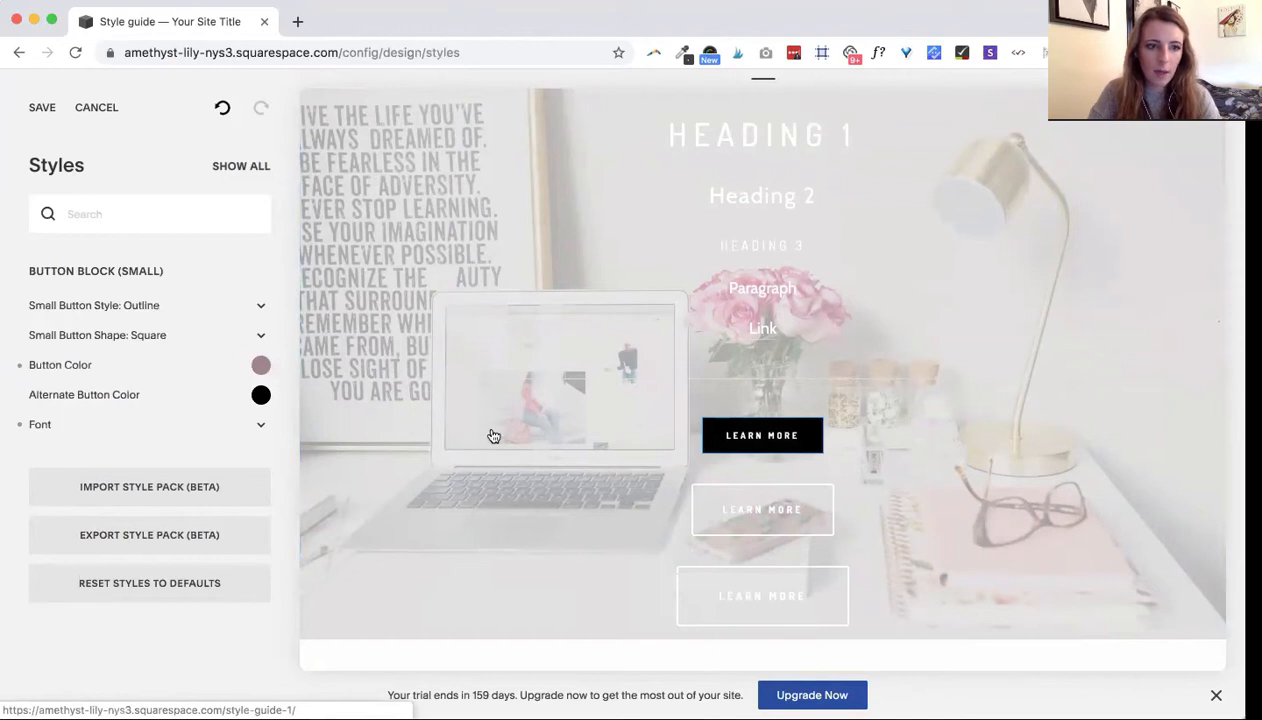
{"action": "left_click", "coordinate": [262, 396]}
{"action": "left_click", "coordinate": [124, 307]}
{"action": "type", "text": "a38287"}
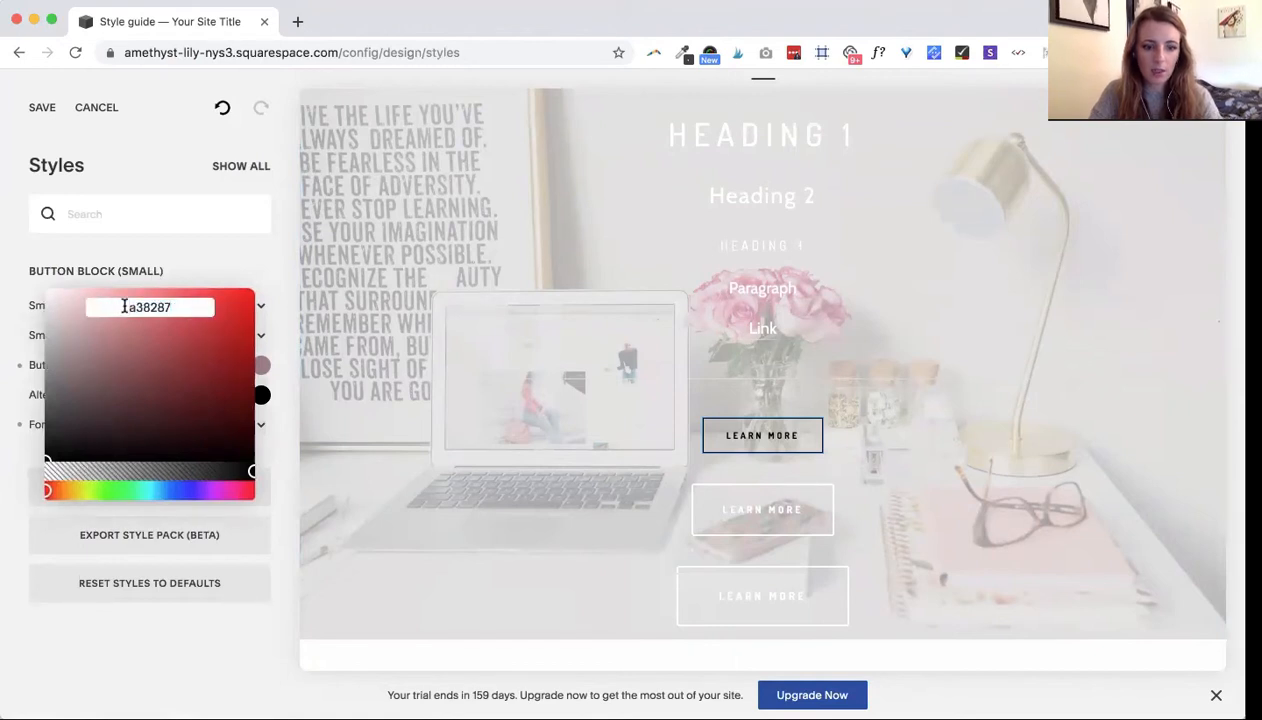
{"action": "key", "text": "Return"}
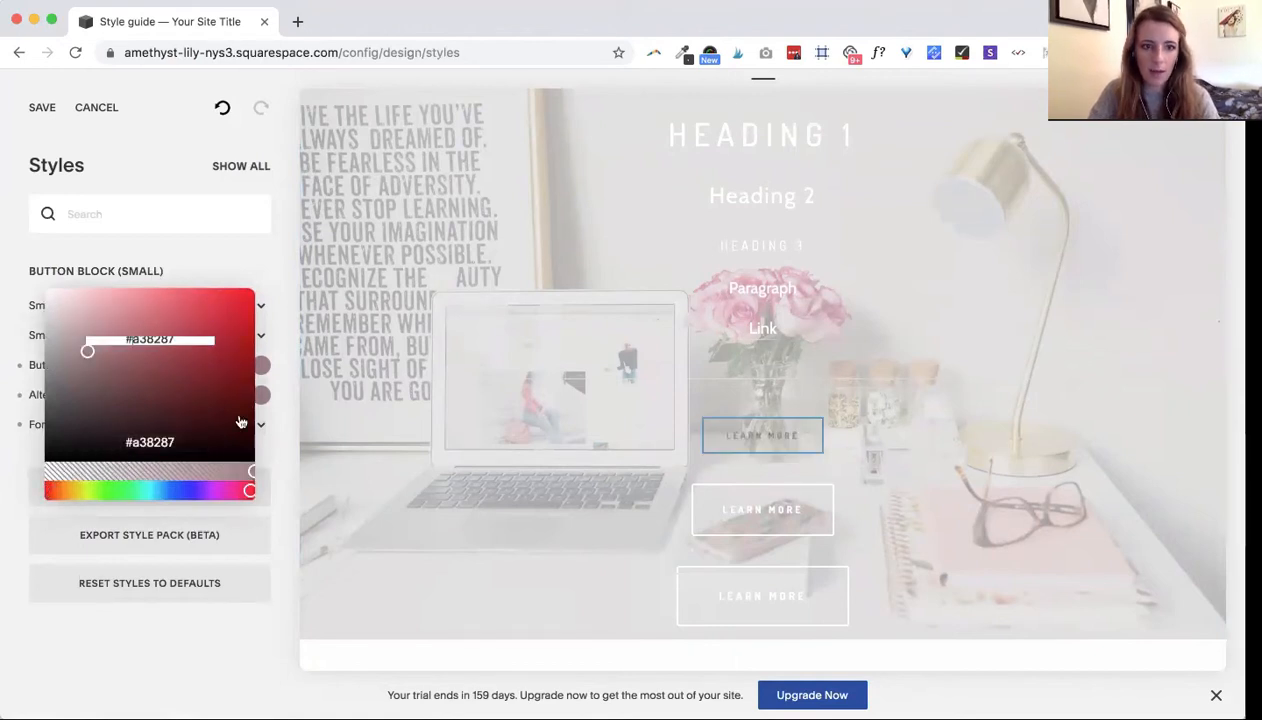
{"action": "left_click", "coordinate": [290, 383]}
- Switch the small button style to Solid and bring up the style options of the large button over the banner
{"action": "left_click", "coordinate": [121, 303]}
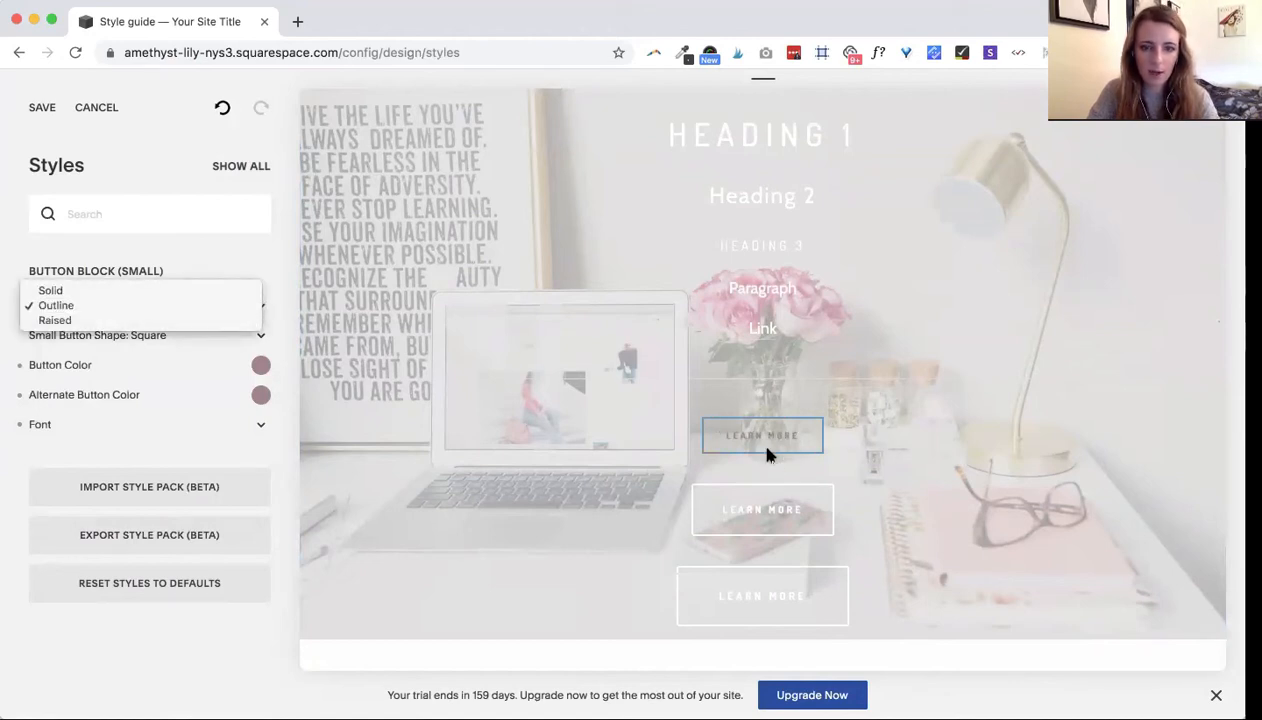
{"action": "left_click", "coordinate": [165, 297]}
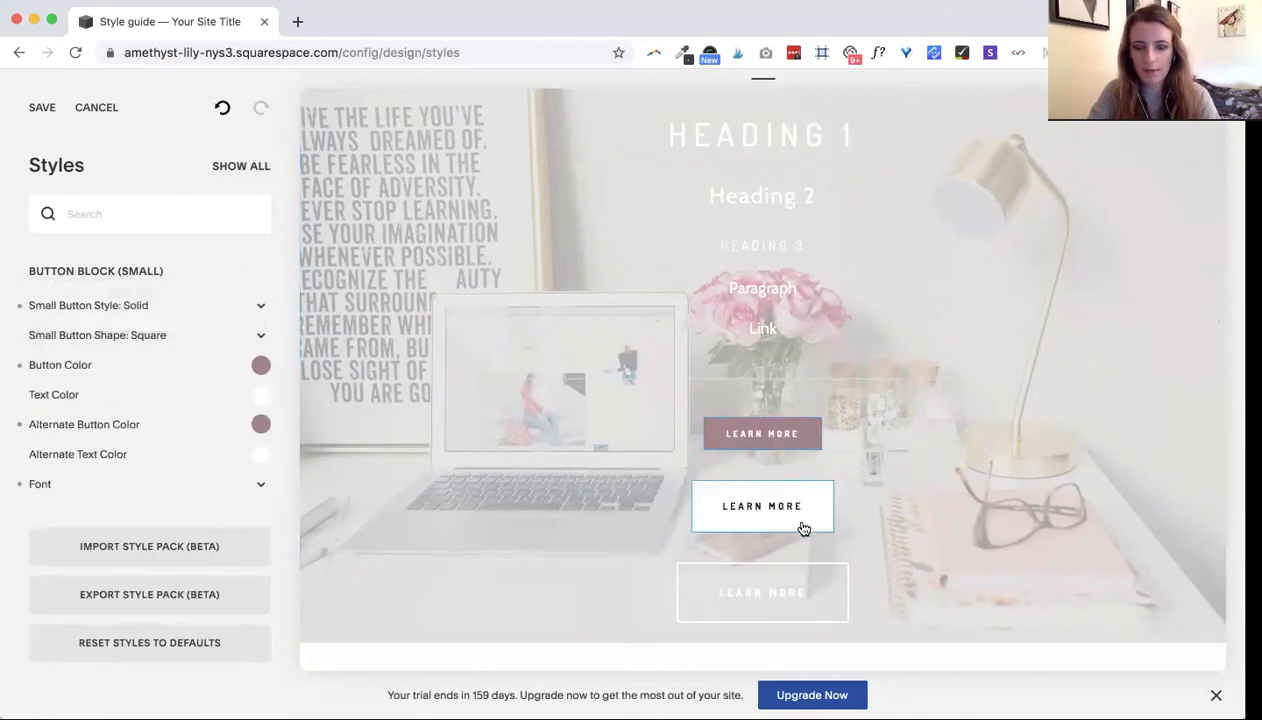
{"action": "left_click", "coordinate": [752, 594]}
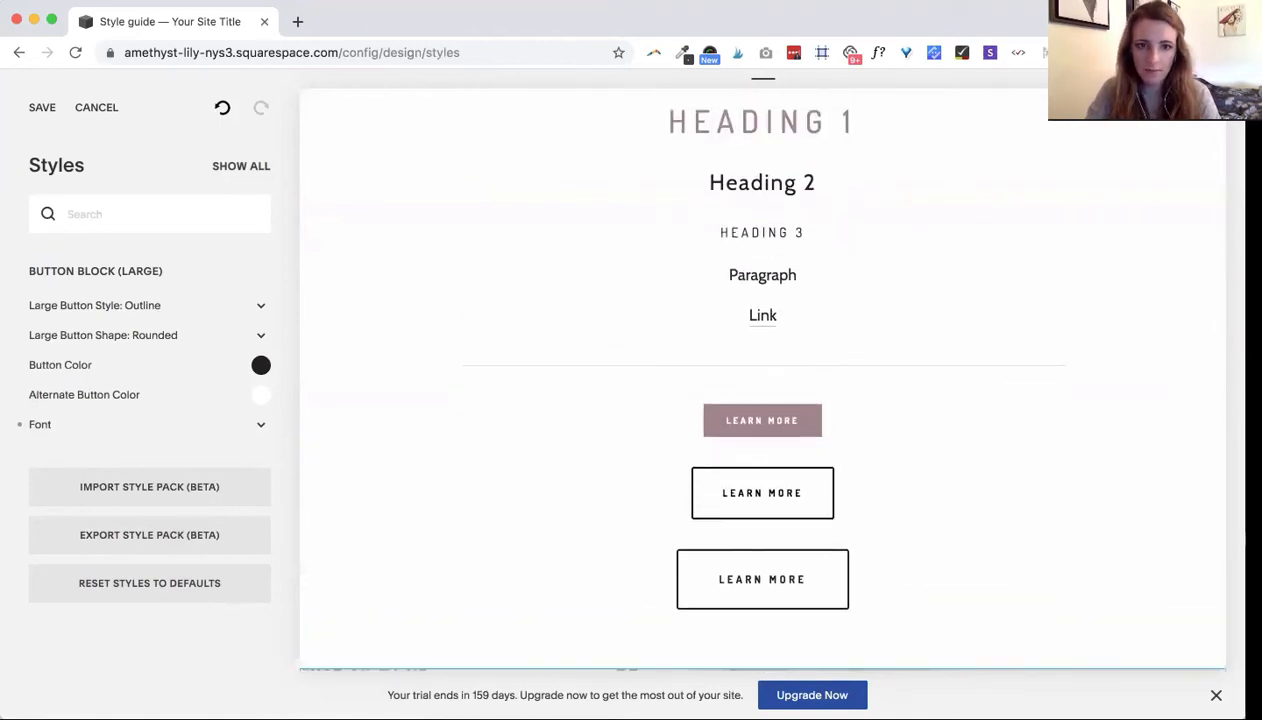
- Review the heading, text, link, line and button colors in the plain section and over the banner image
{"action": "left_click", "coordinate": [1164, 268]}
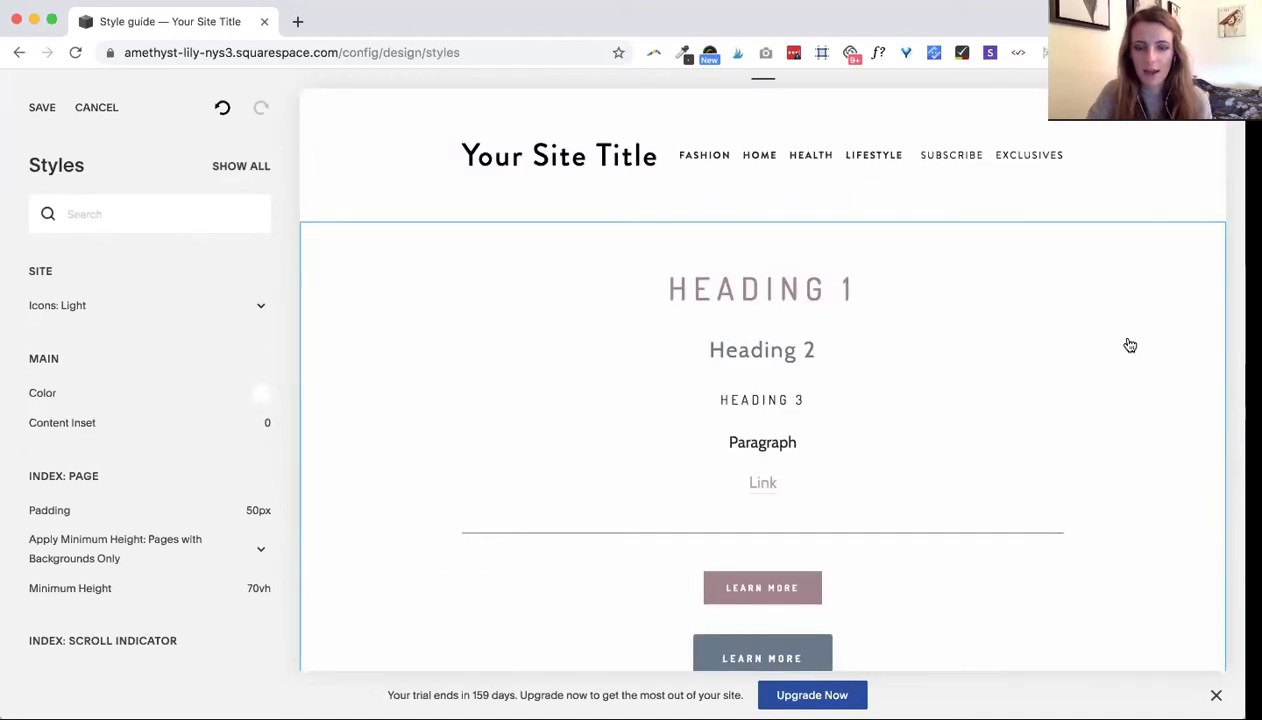
{"action": "scroll", "coordinate": [1130, 345], "scroll_direction": "down", "scroll_amount": 3}
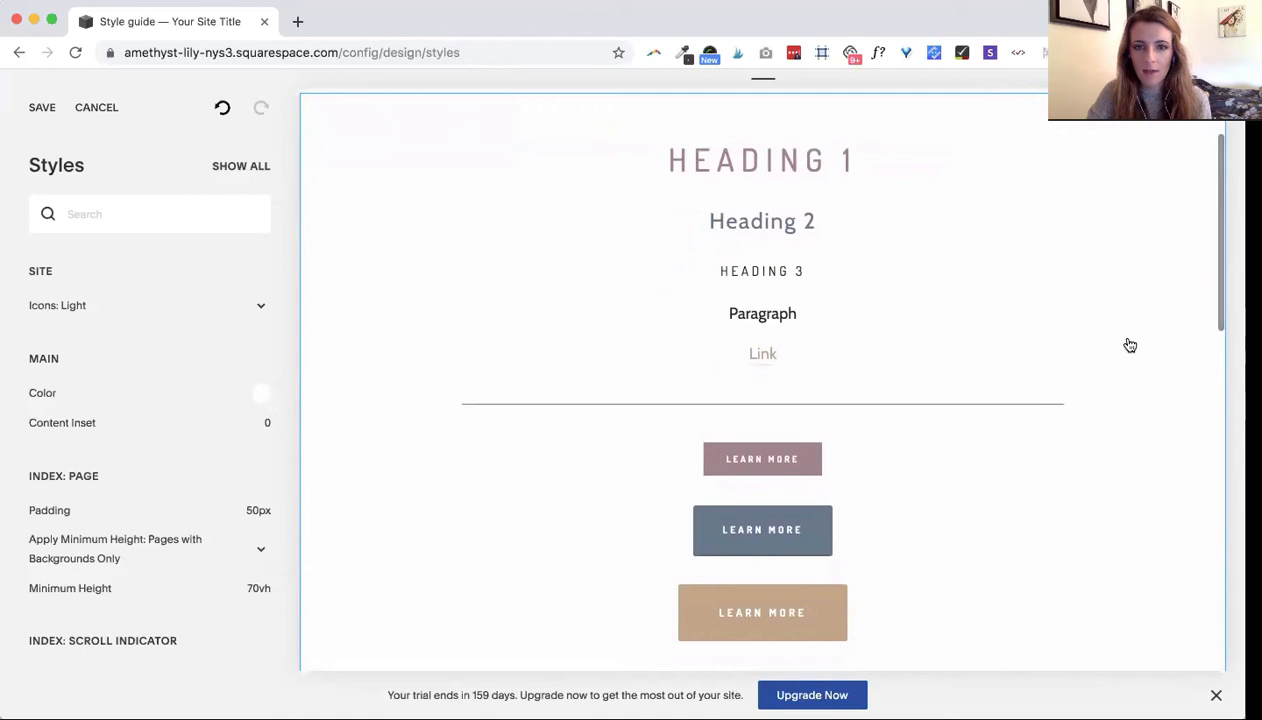
{"action": "scroll", "coordinate": [1130, 345], "scroll_direction": "down", "scroll_amount": 3}
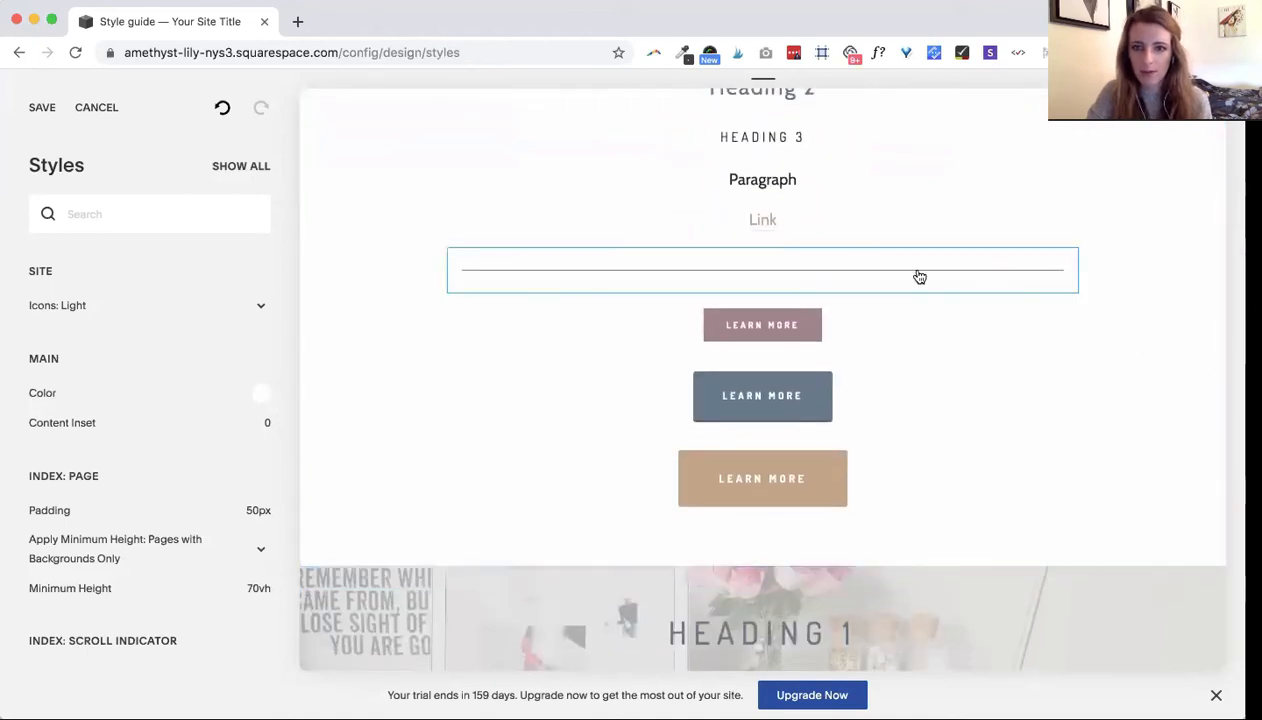
{"action": "scroll", "coordinate": [1075, 452], "scroll_direction": "down", "scroll_amount": 6}
{"action": "scroll", "coordinate": [1075, 452], "scroll_direction": "down", "scroll_amount": 4}
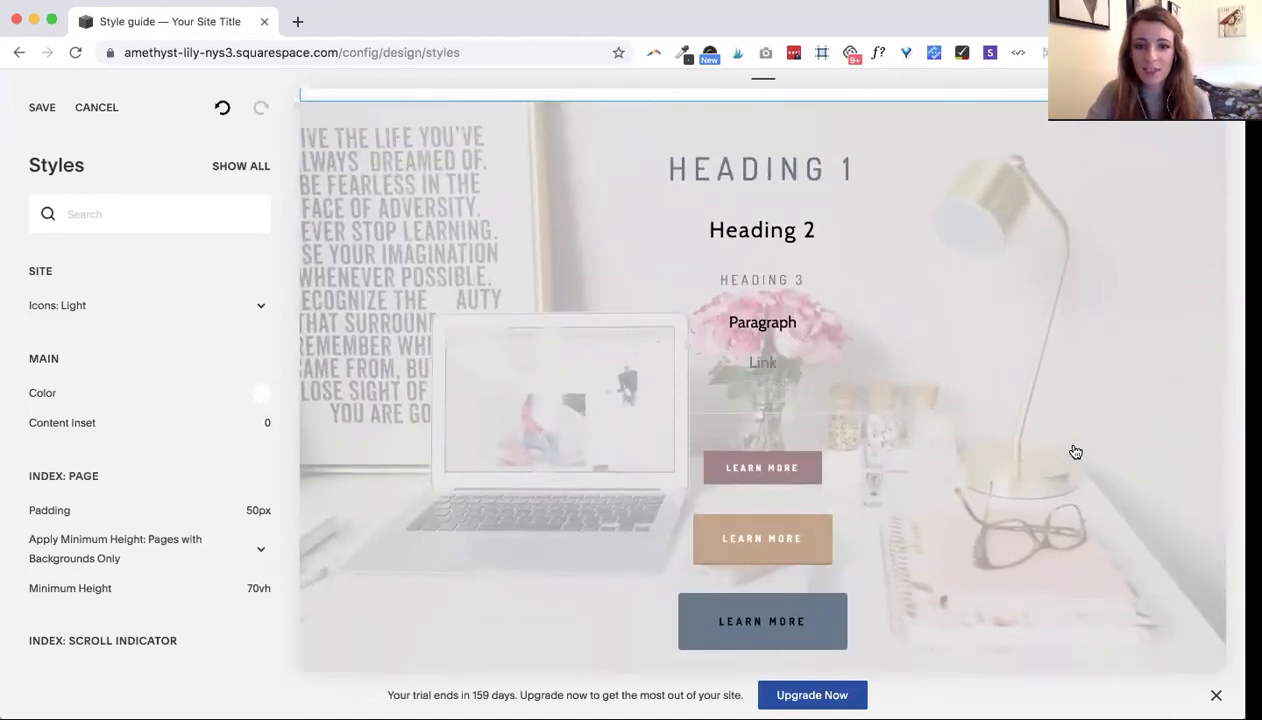
{"action": "scroll", "coordinate": [1075, 452], "scroll_direction": "up", "scroll_amount": 10}
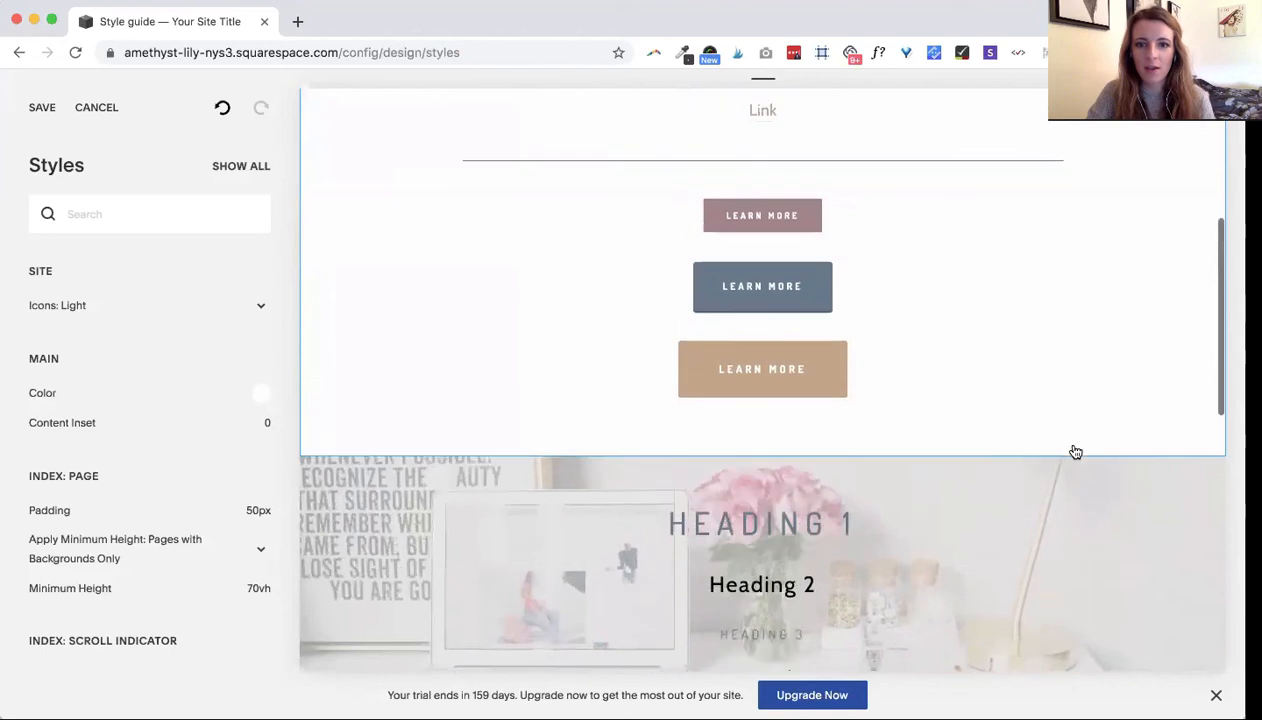
{"action": "scroll", "coordinate": [1075, 452], "scroll_direction": "up", "scroll_amount": 5}
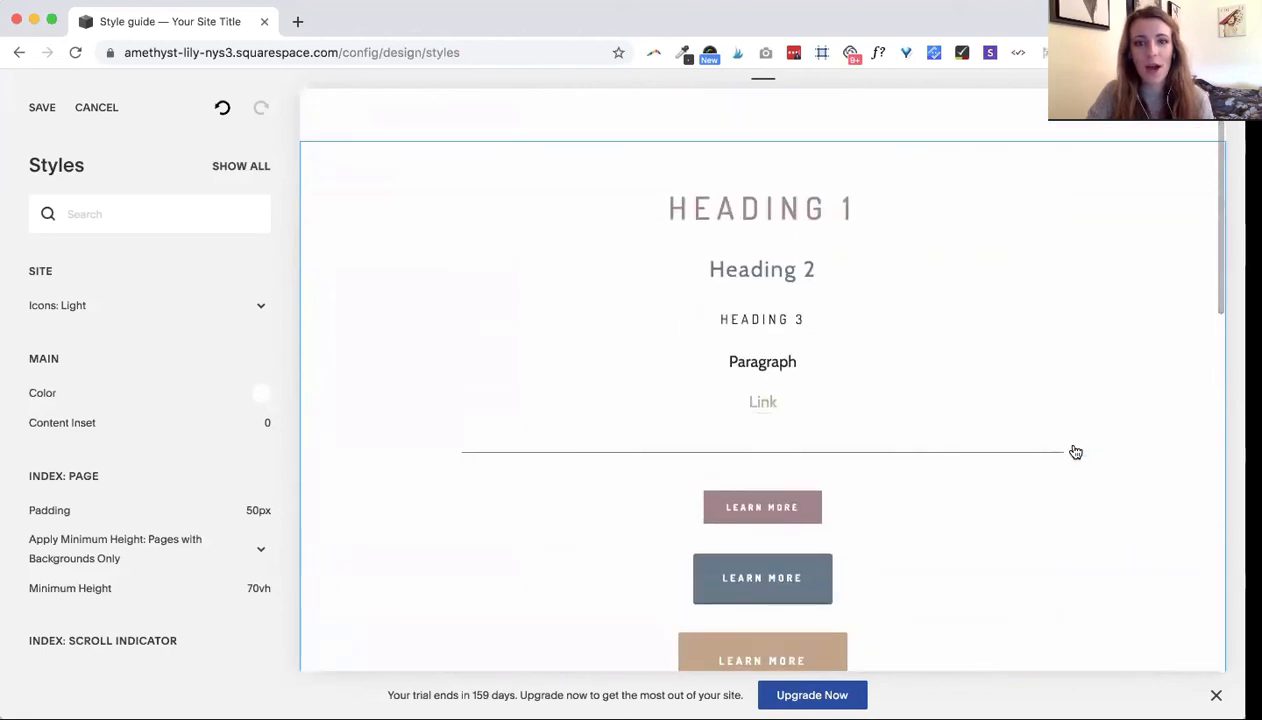